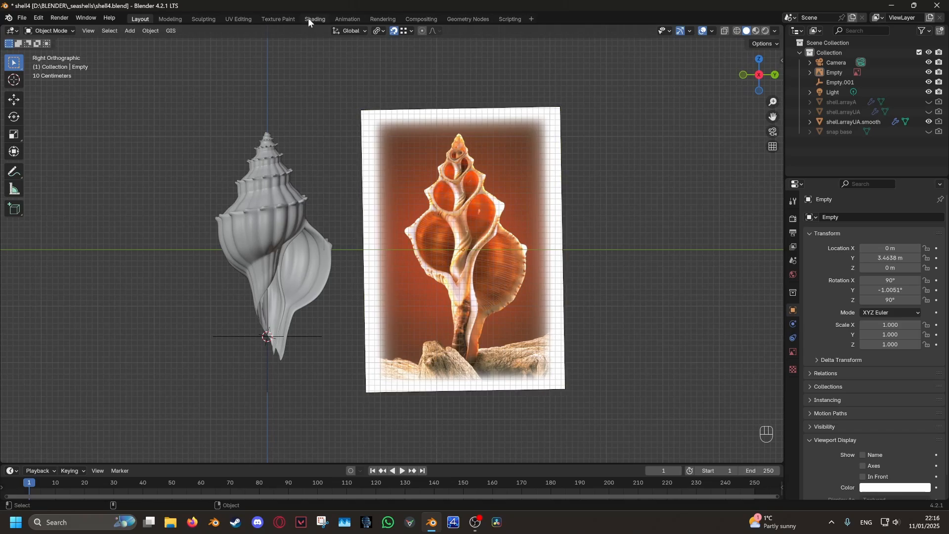
Switch to the Shading workspace to show the shell model and its reference image
left_click(314, 19)
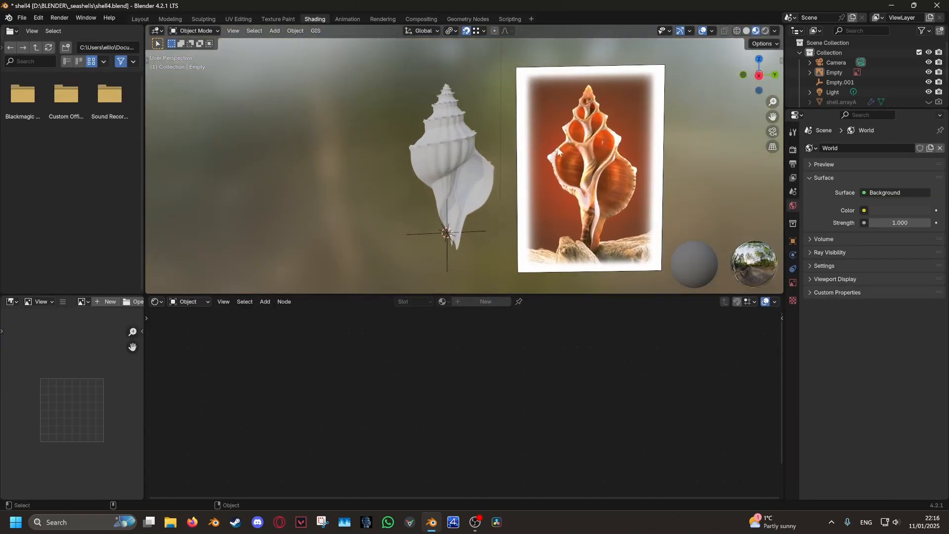
Hide the reference image and select the shell model
left_click(759, 76)
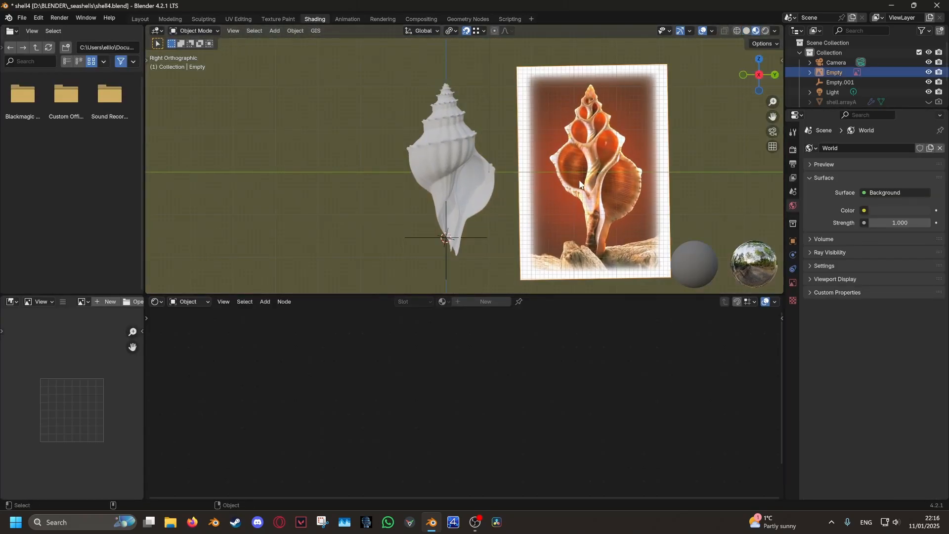
key("h")
scroll(497, 184, "up", 3)
middle_click_drag(497, 185, 536, 230, "shift")
left_click(471, 123)
scroll(526, 182, "up", 3)
middle_click_drag(536, 195, 531, 178, "shift")
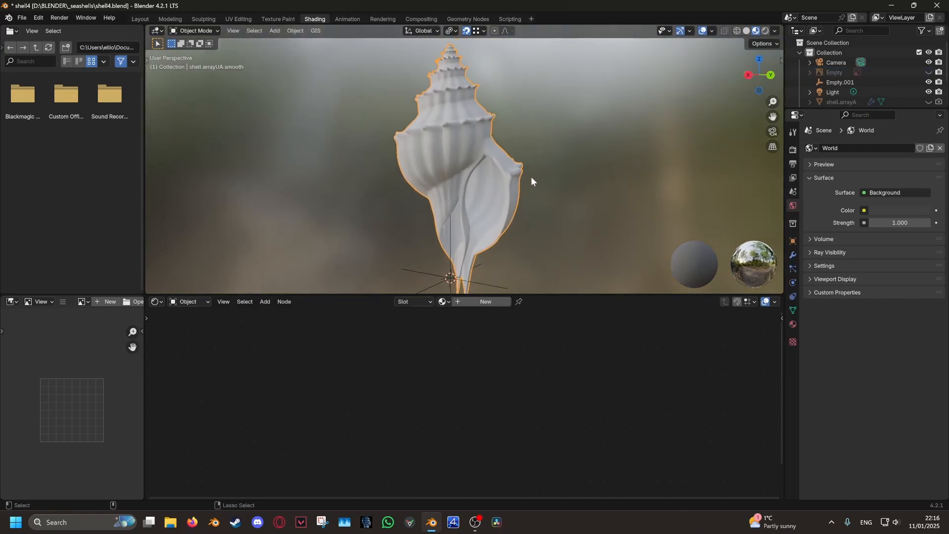
scroll(530, 178, "down", 2)
Give the shell a new material with a near-white base colour
left_click(480, 300)
scroll(470, 380, "down", 6)
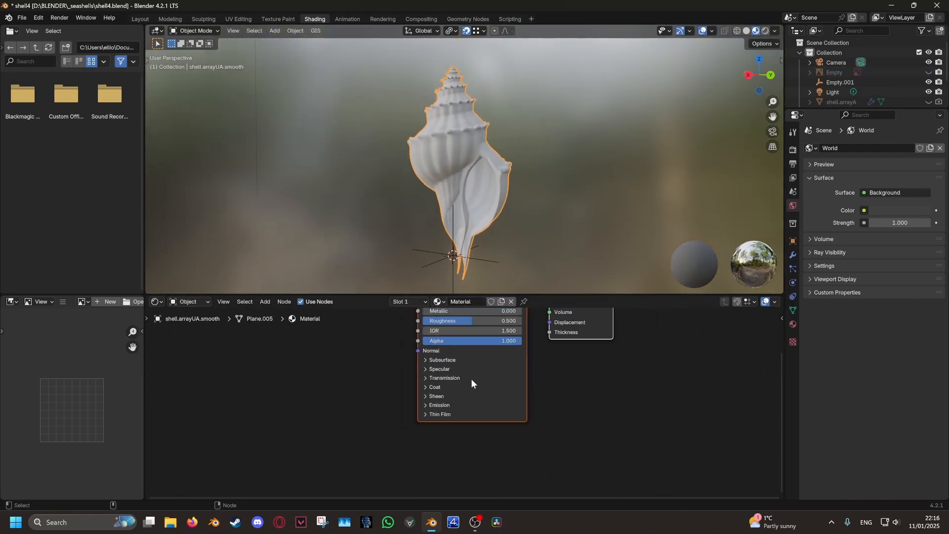
middle_click_drag(480, 350, 427, 405)
left_click(440, 366)
left_click_drag(450, 345, 475, 344)
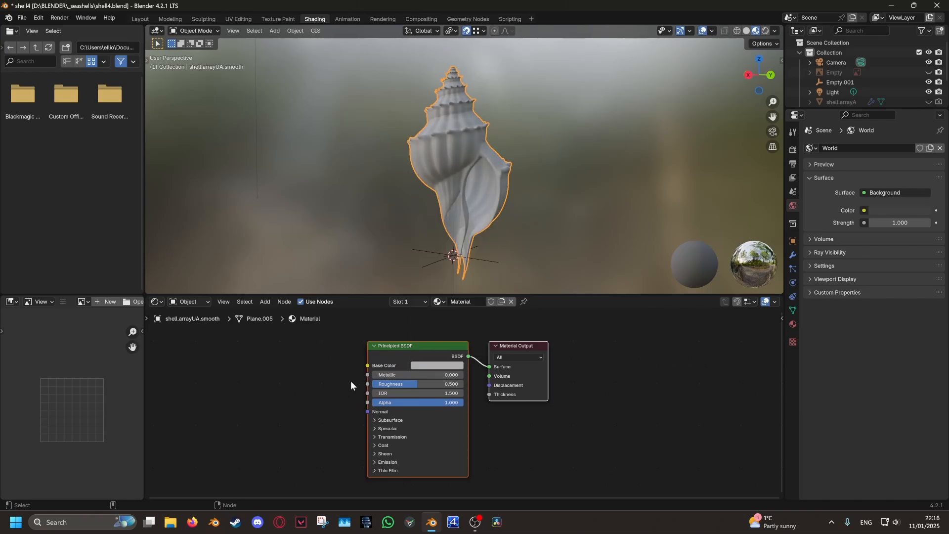
middle_click_drag(350, 381, 404, 365)
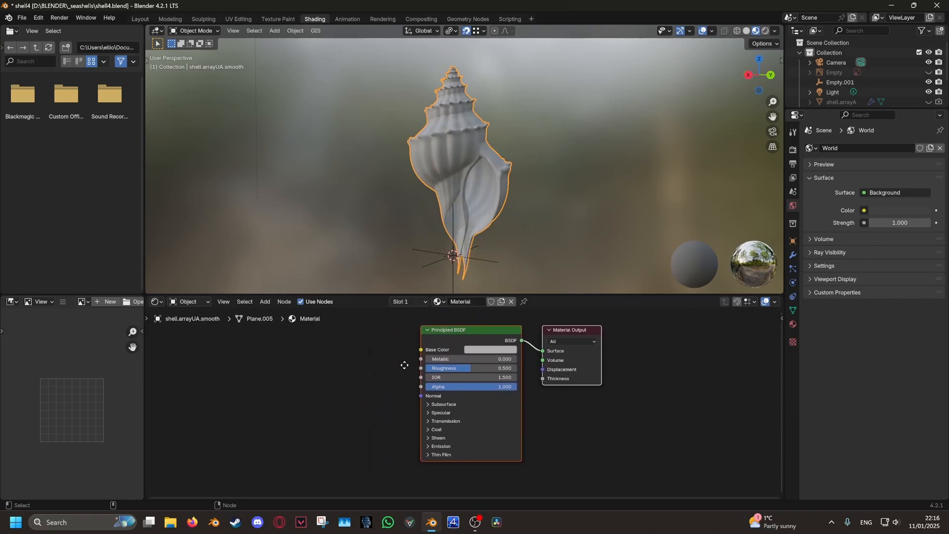
Add a UV Map node left of the shader, plus a Wave Texture node
left_click(265, 301)
mouse_move(280, 313)
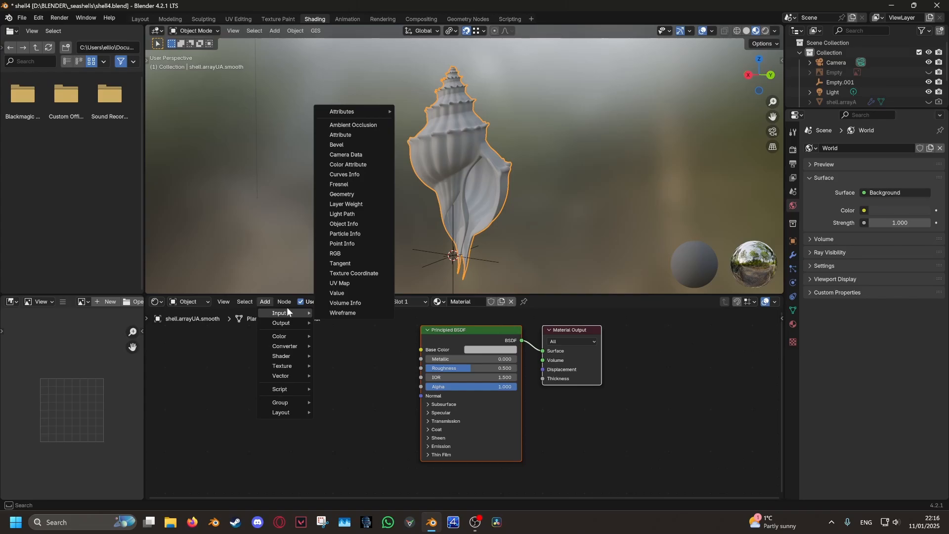
left_click(339, 283)
left_click(233, 388)
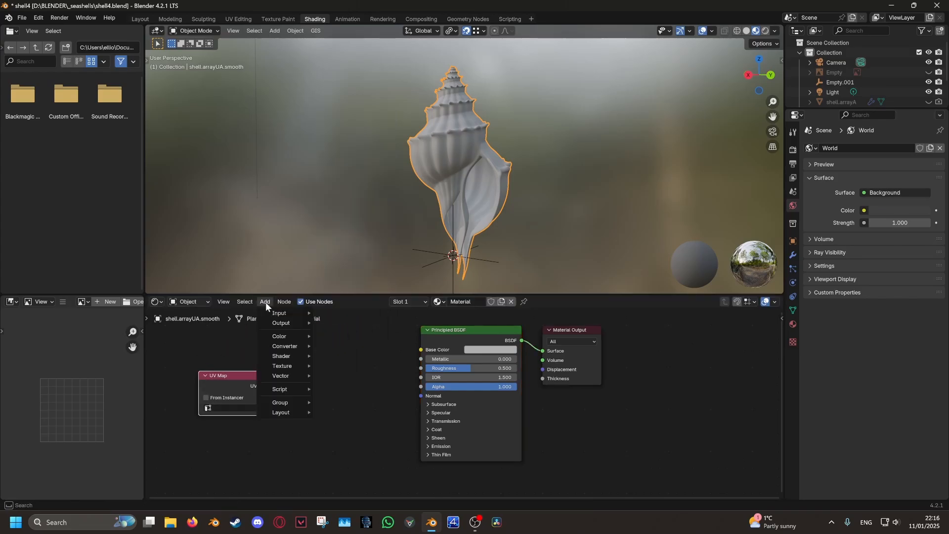
mouse_move(277, 366)
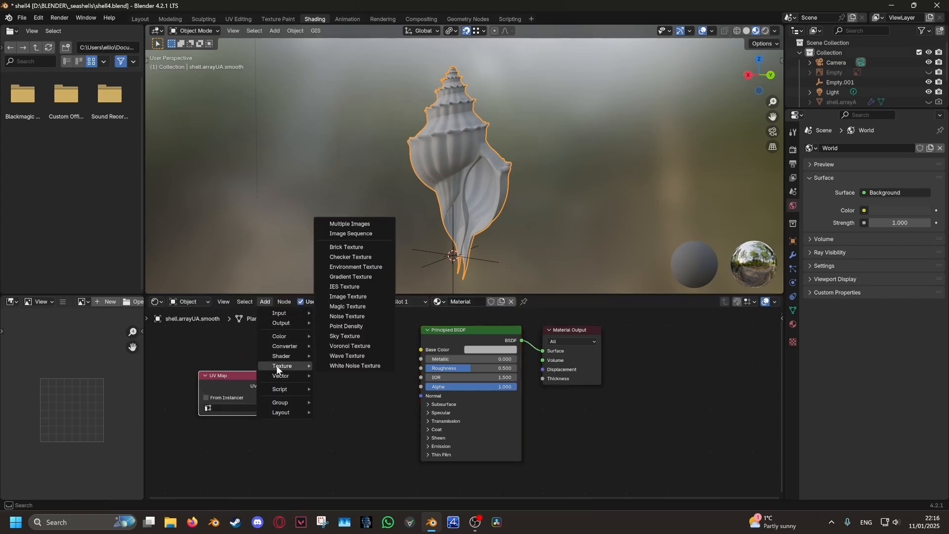
left_click(352, 356)
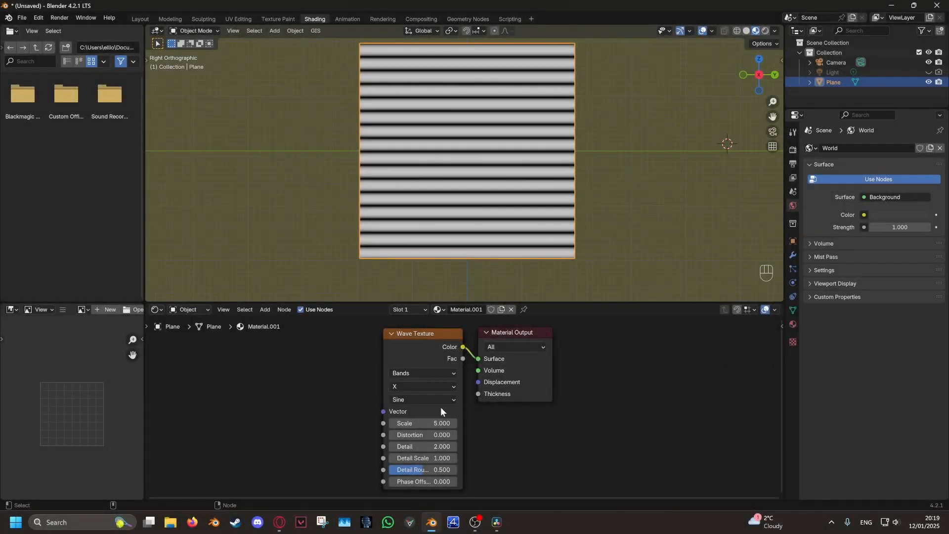
Widen the wave bands with scale 0.8, distortion 1.66 and detail 10, and shift their phase
mouse_move(423, 422)
left_mouse_down()
mouse_move(411, 423)
mouse_move(428, 435)
left_mouse_up()
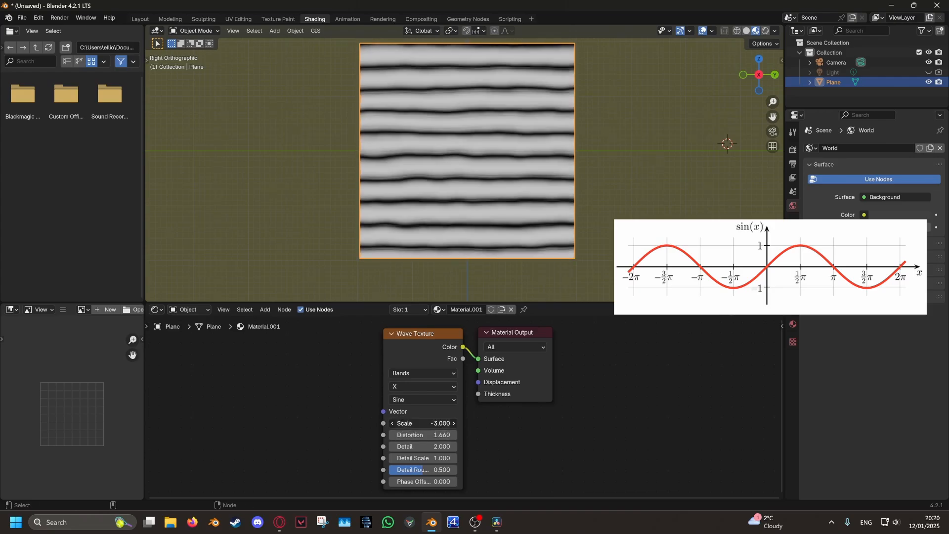
left_click_drag(422, 423, 428, 423)
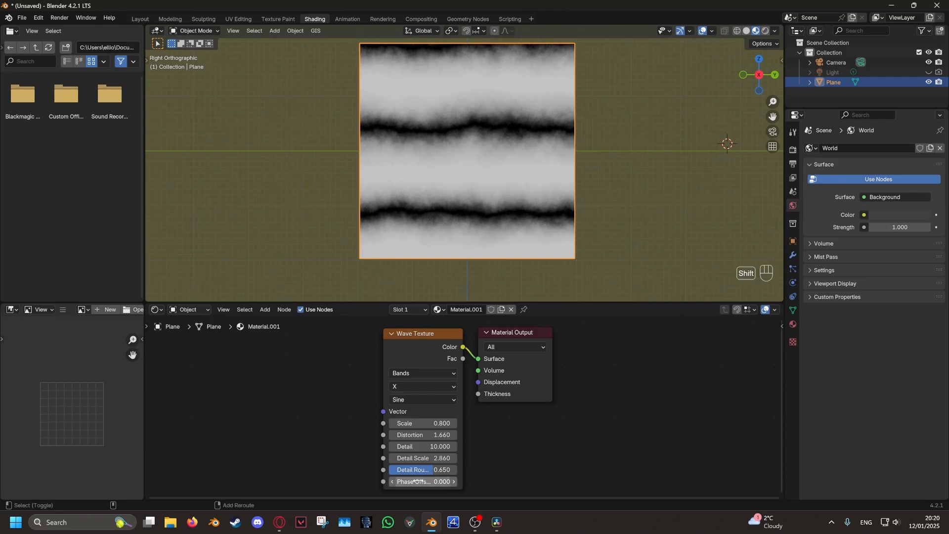
left_click_drag(415, 481, 519, 481, "shift")
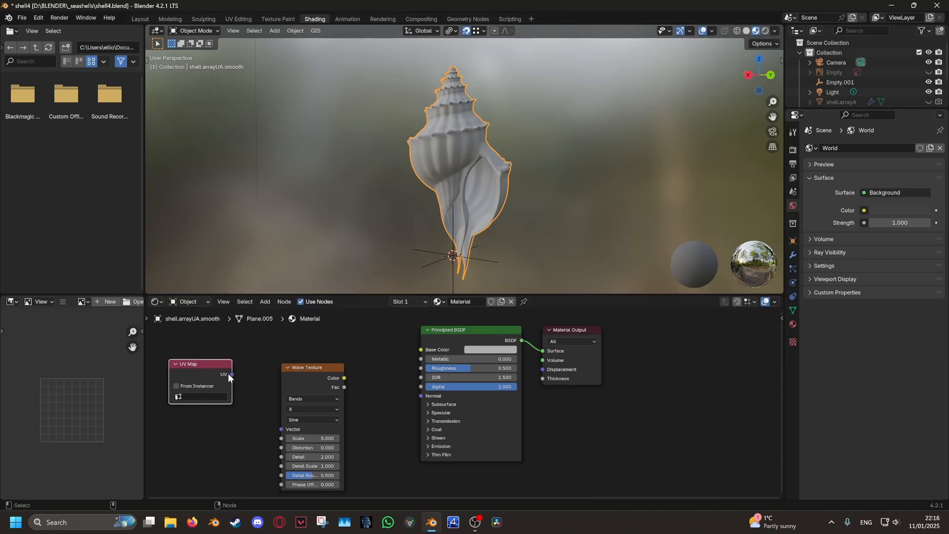
Link UV Map to the Wave Texture Vector, then enable Node Wrangler and save preferences
left_click_drag(277, 429, 281, 429)
left_click_drag(307, 384, 305, 373)
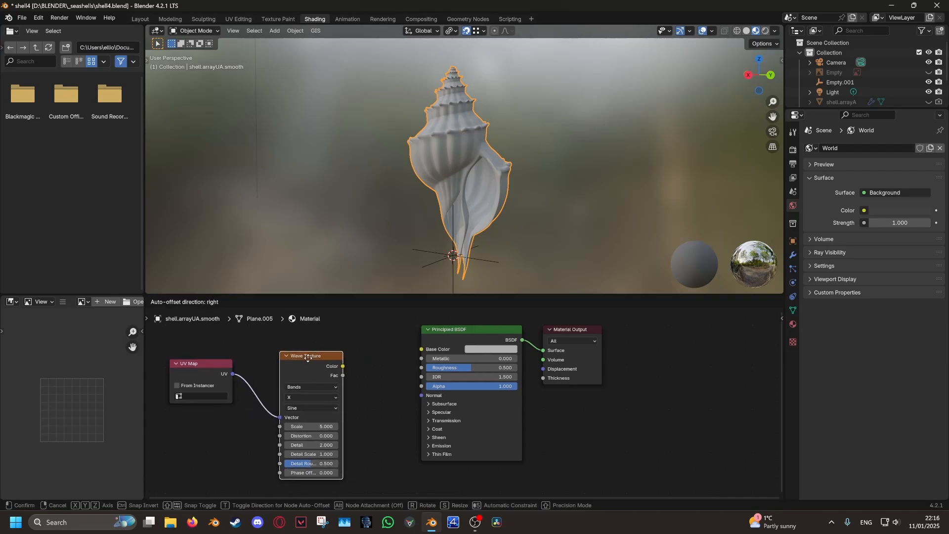
left_click(43, 17)
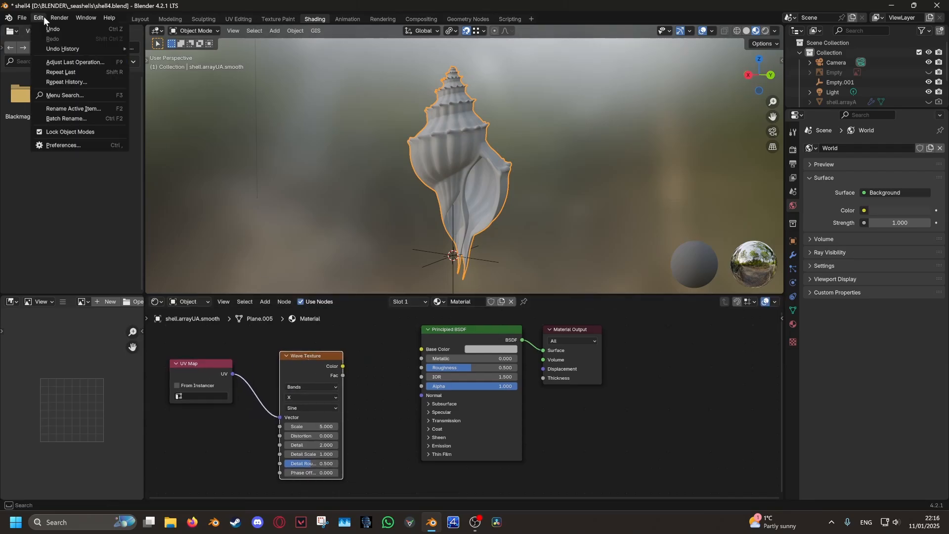
left_click(74, 148)
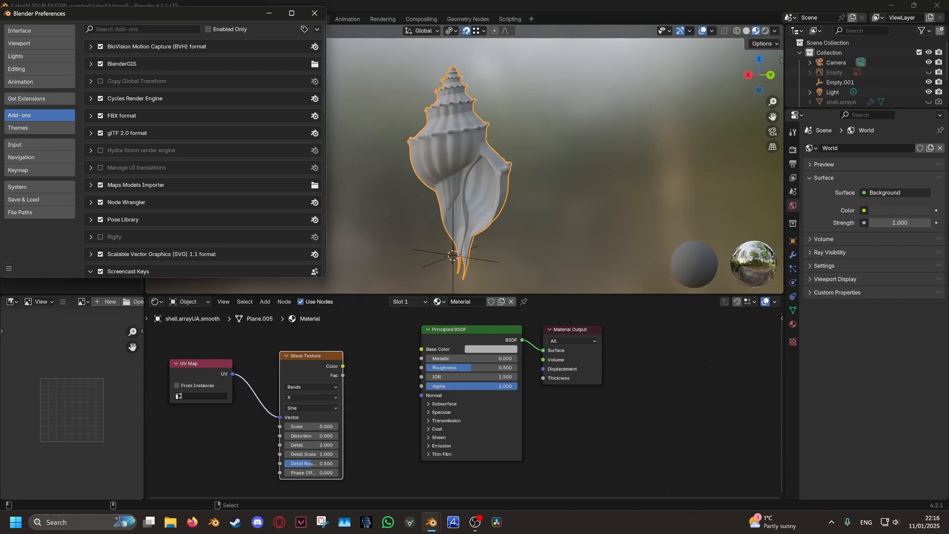
type("node")
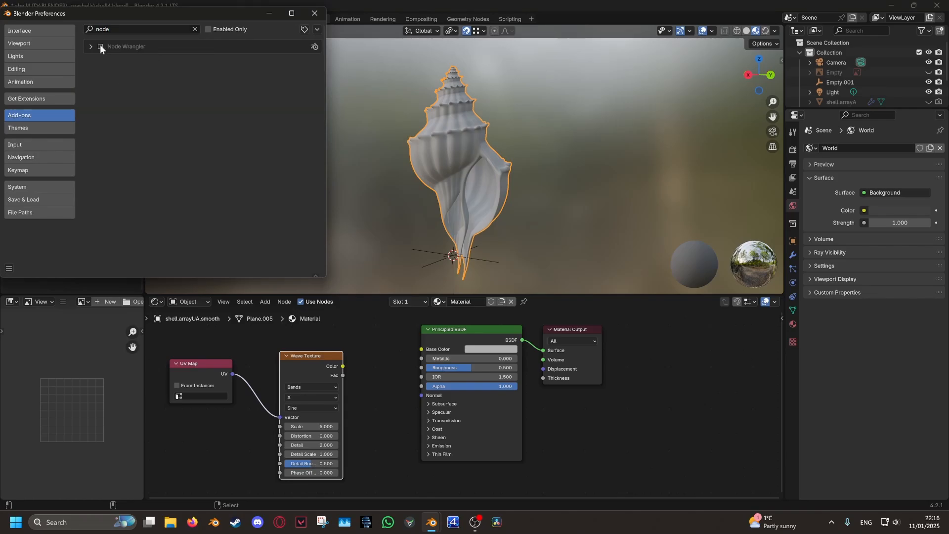
left_click(9, 268)
left_click(32, 238)
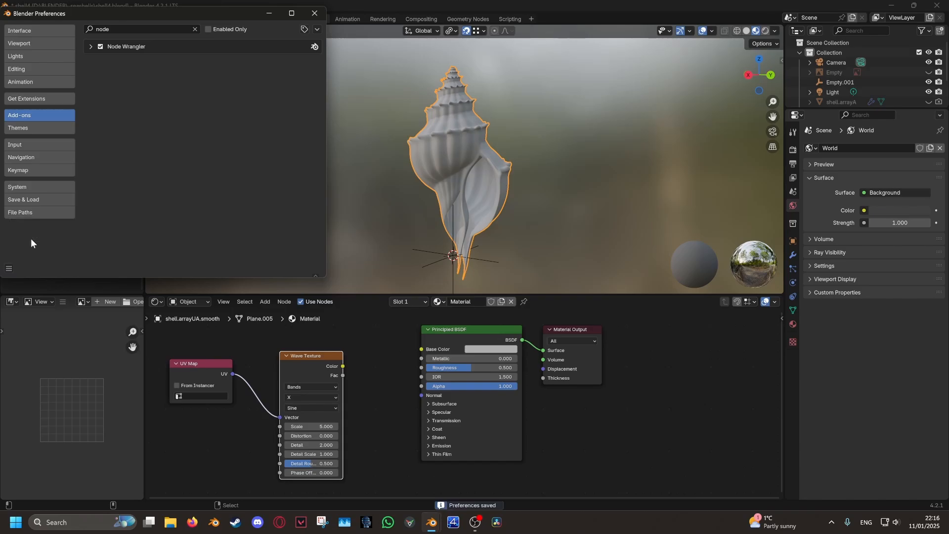
left_click(313, 12)
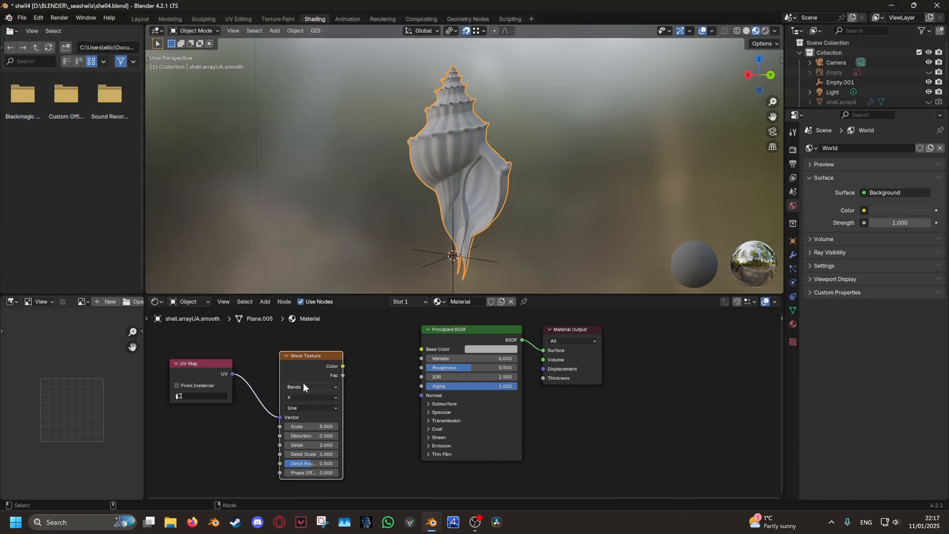
Preview the Wave Texture on the shell, set UV Map to From Instancer, and enter Edit Mode
left_click(307, 372, "ctrl+shift")
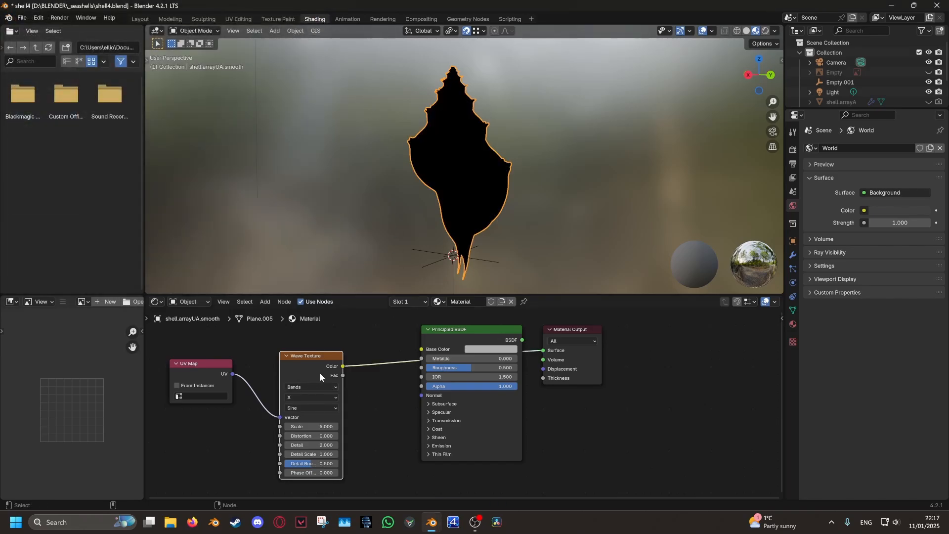
middle_click_drag(339, 422, 410, 424)
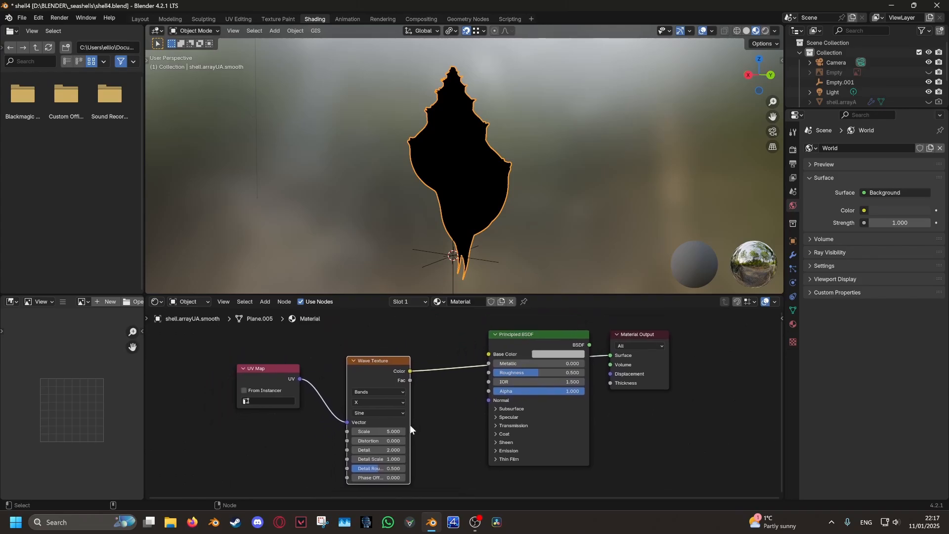
left_click(244, 390)
left_click_drag(273, 368, 248, 382)
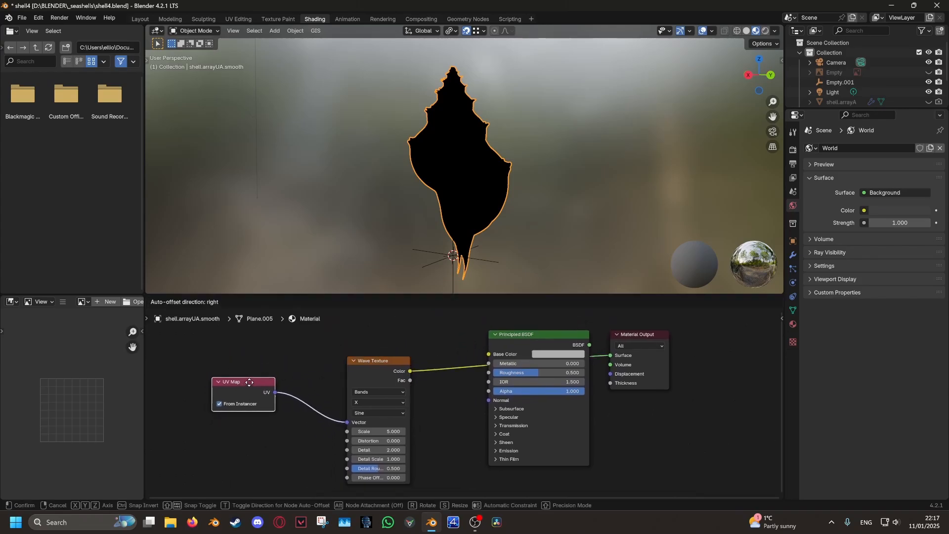
left_click_drag(364, 360, 345, 353)
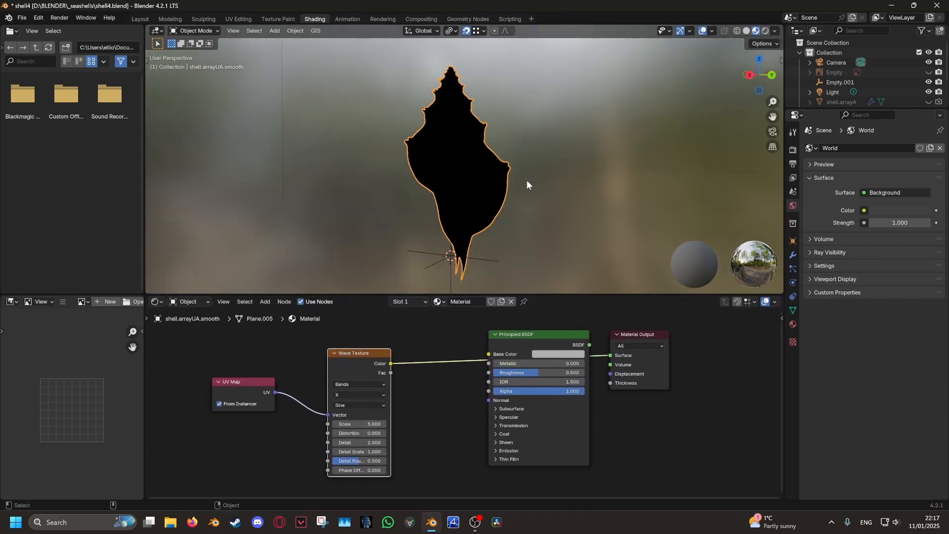
key("Tab")
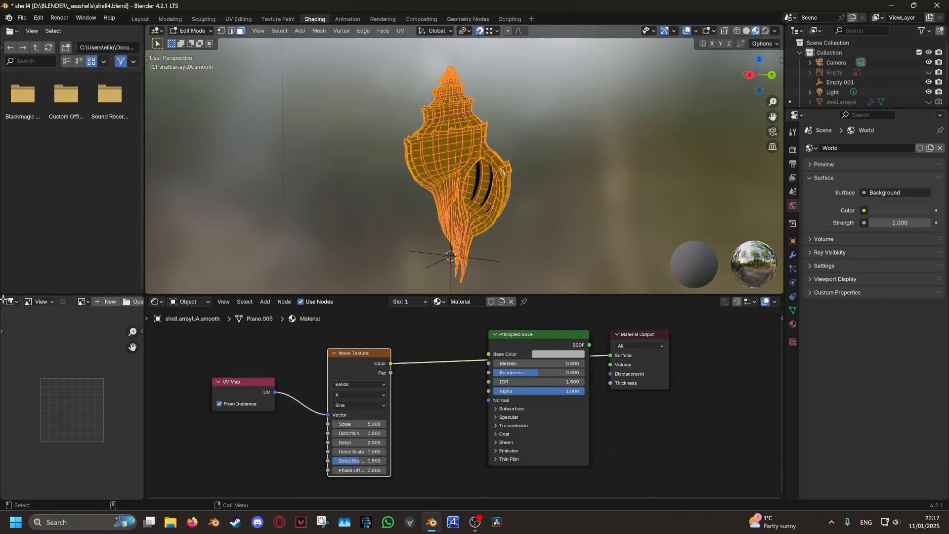
Merge and widen the left areas and make them a UV Editor
left_click_drag(3, 299, 20, 178)
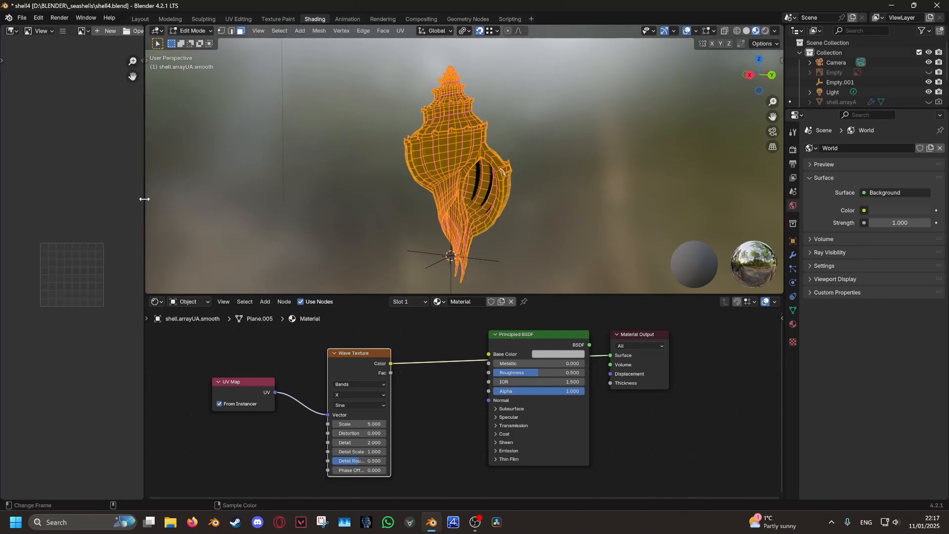
left_click_drag(144, 199, 212, 200)
left_click(11, 31)
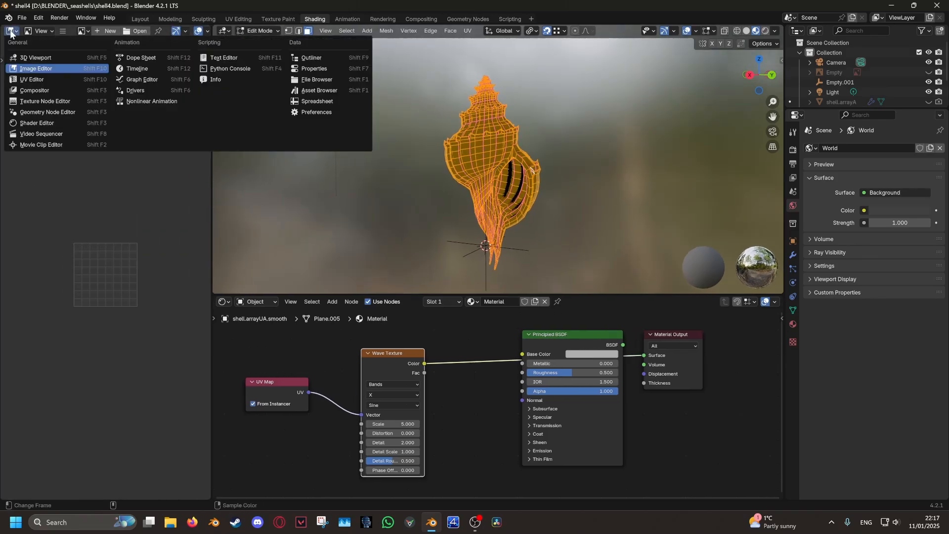
left_click(23, 80)
scroll(119, 289, "up", 4)
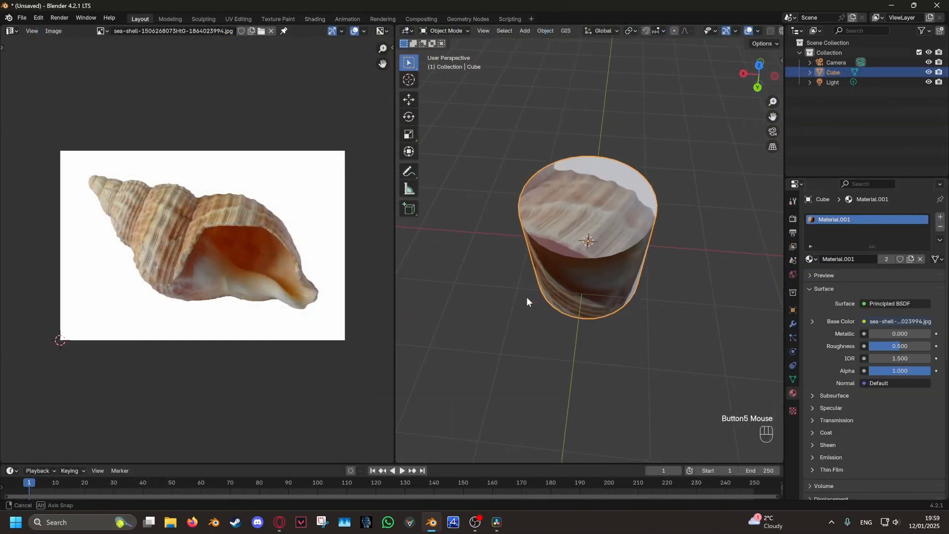
Rotate, move and shrink one cylinder UV island over the image
key("Tab")
scroll(257, 227, "up", 2)
scroll(268, 248, "down", 2)
left_click(268, 248)
key("l")
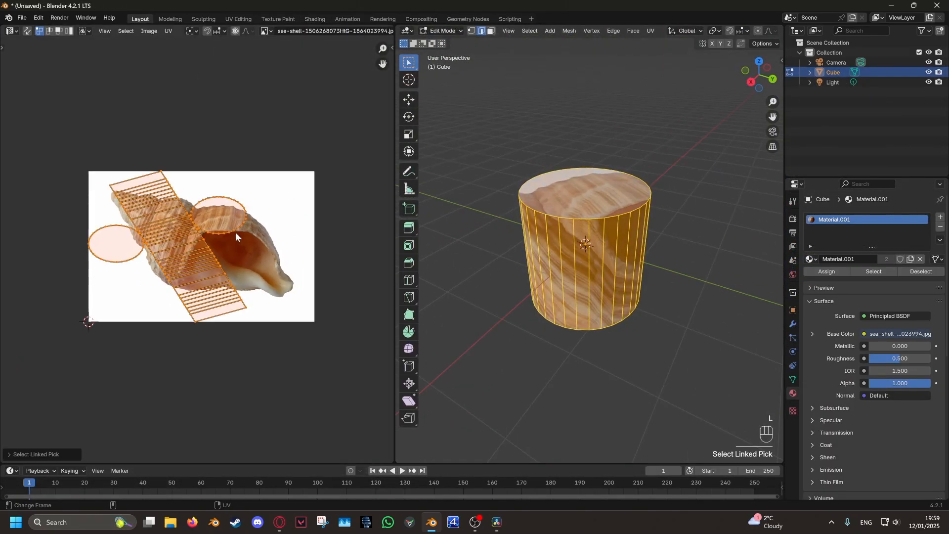
scroll(257, 297, "up", 2)
key("r")
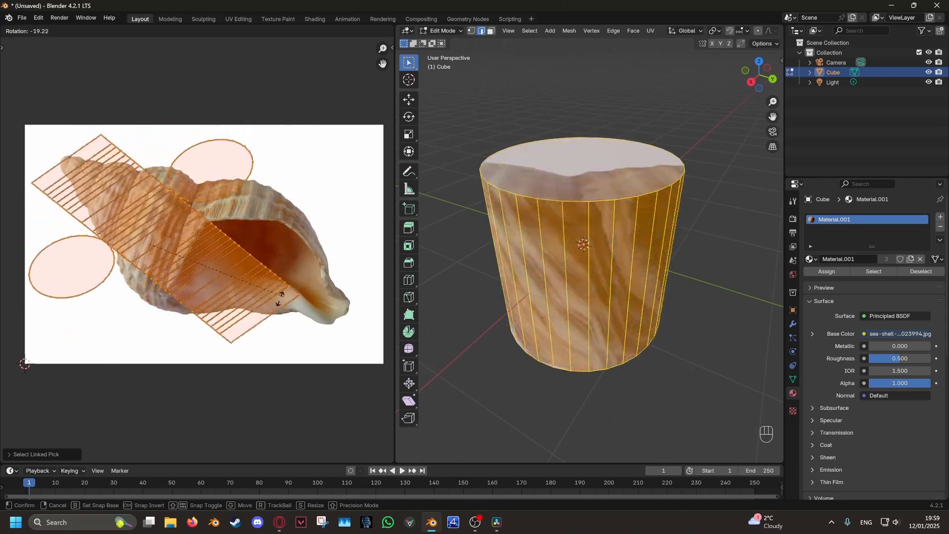
left_click(284, 257)
key("g")
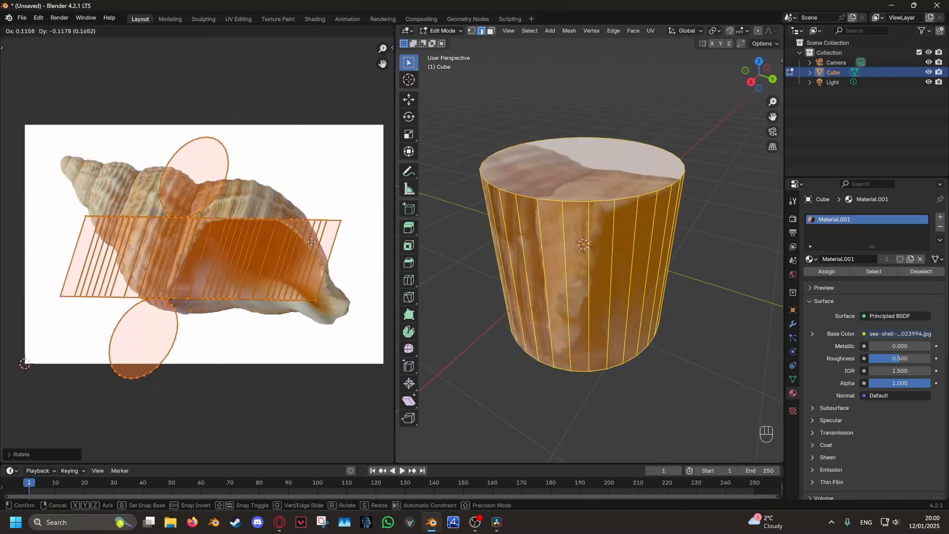
left_click(308, 228)
key("s")
left_click(306, 247)
Project the cylinder's UVs from the top view
middle_click_drag(435, 222, 434, 292)
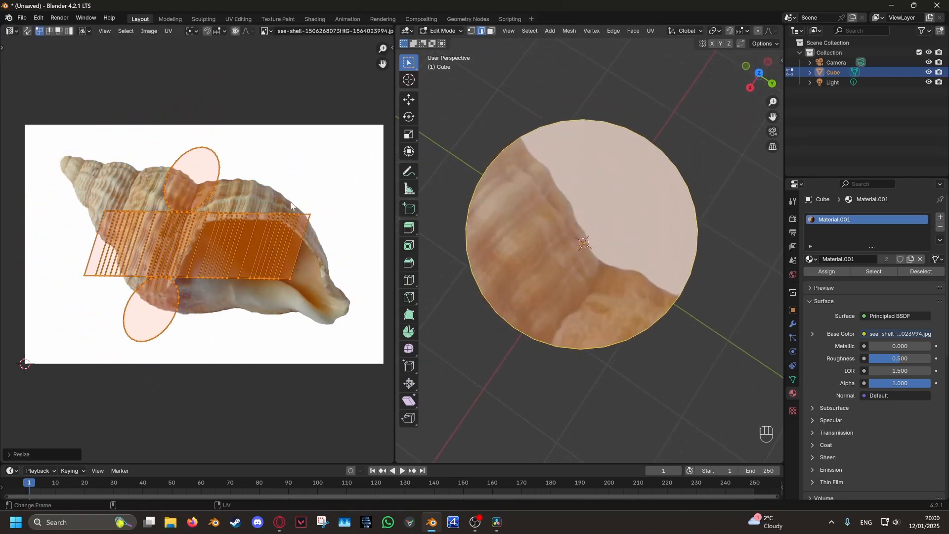
scroll(202, 165, "up", 3)
scroll(212, 199, "down", 4)
scroll(319, 245, "up", 1)
middle_click_drag(627, 232, 632, 155)
left_click(759, 60)
left_click(651, 31)
left_click(669, 122)
Select the ring of side faces and project their UVs from the front view
middle_click_drag(547, 309, 571, 224)
left_click_drag(464, 252, 443, 260)
middle_click_drag(282, 264, 290, 256)
left_click(490, 31)
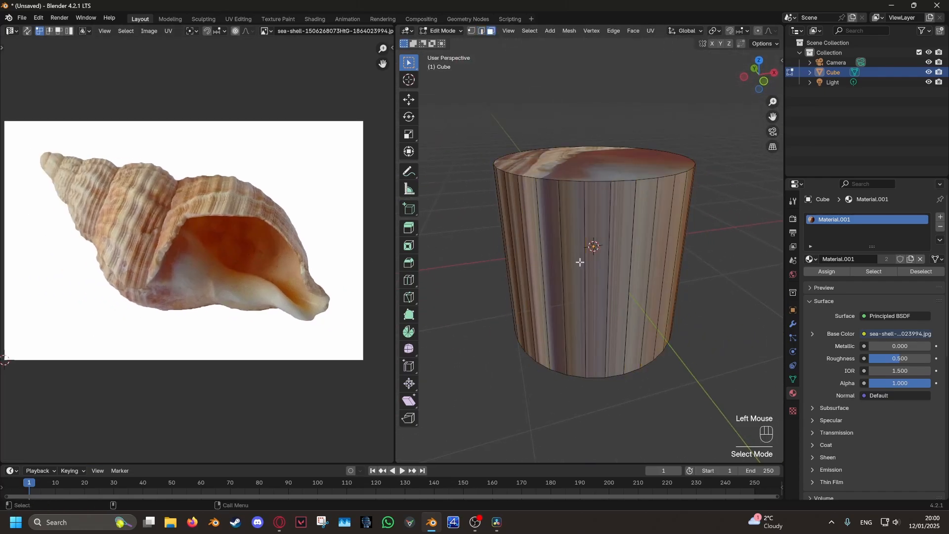
middle_click_drag(579, 262, 562, 247)
left_click(565, 248, "alt")
middle_click_drag(221, 248, 216, 240)
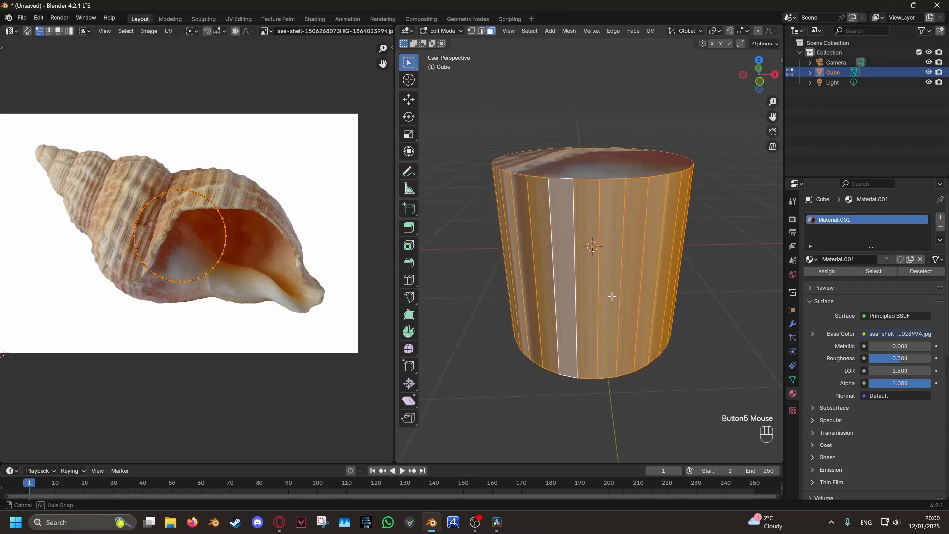
left_click(762, 72)
left_click(651, 31)
left_click(668, 121)
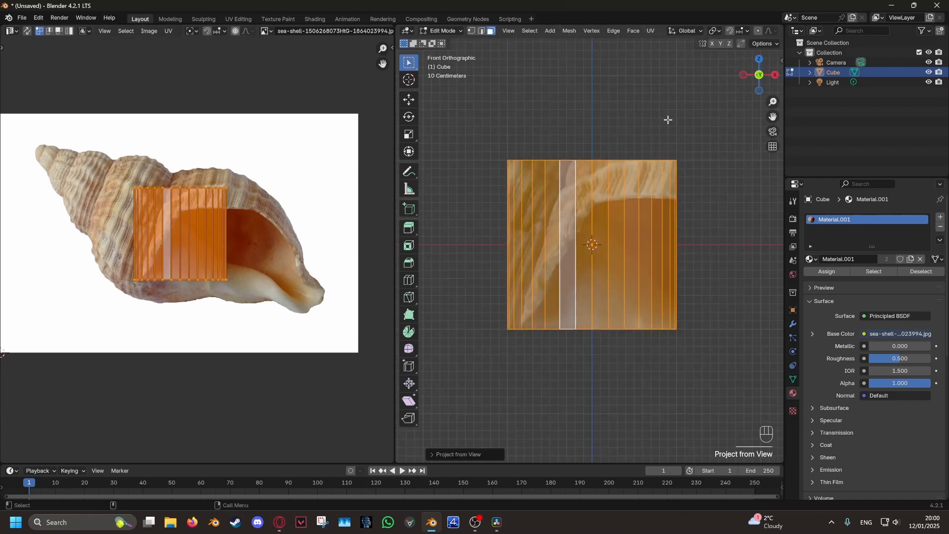
Mark the cylinder's top and bottom edge loops as seams
middle_click_drag(668, 121, 547, 249)
left_click(496, 236)
scroll(554, 240, "down", 2)
middle_click_drag(650, 201, 609, 288)
left_click(585, 211, "alt")
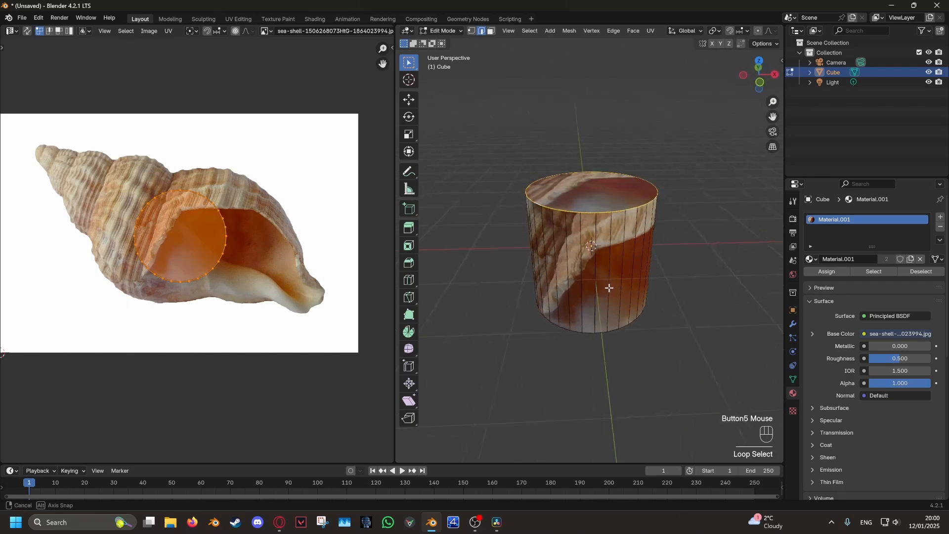
left_click(611, 340, "alt+shift")
left_click(650, 31)
left_click(677, 149)
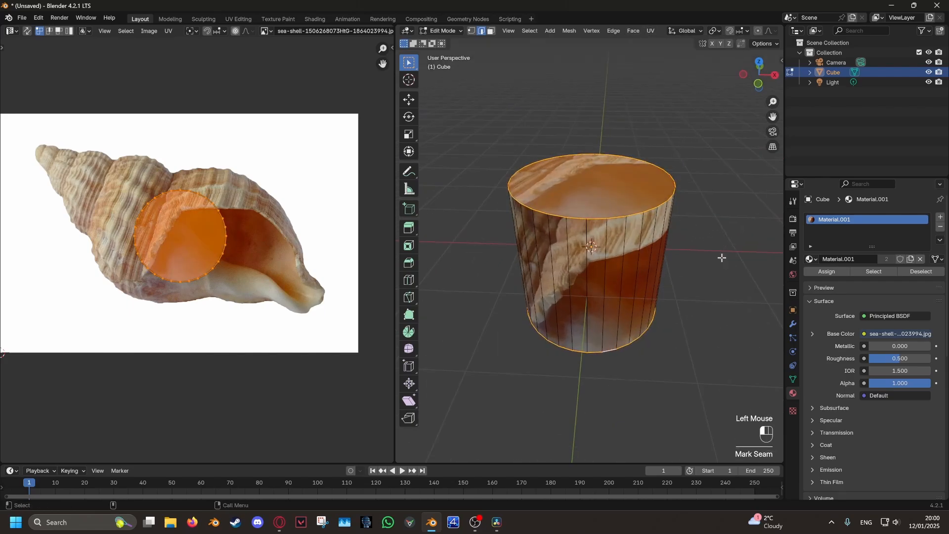
left_click(722, 257)
Unwrap the whole cylinder along its seams and inspect the circle island
middle_click_drag(721, 258, 574, 259)
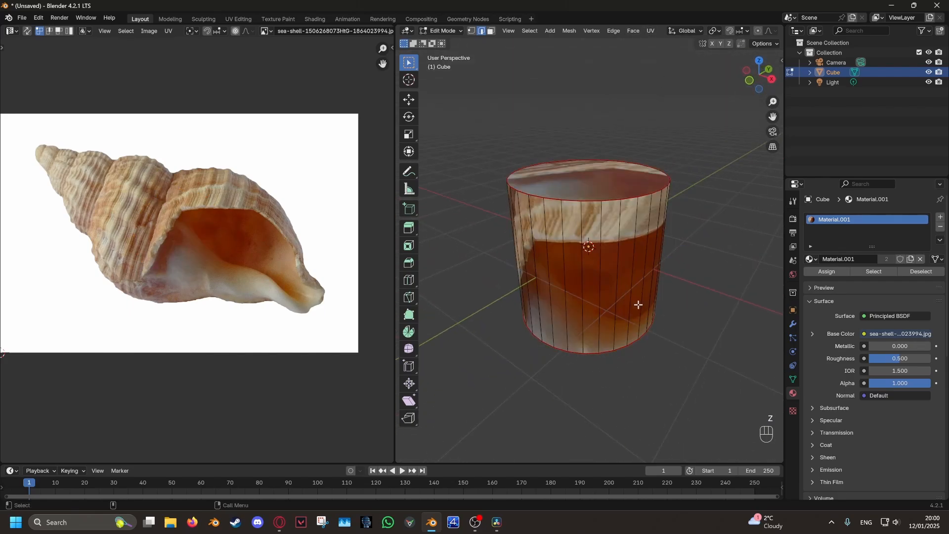
middle_click_drag(638, 304, 608, 301)
key("a")
left_click(650, 31)
left_click(662, 41)
scroll(186, 330, "down", 1)
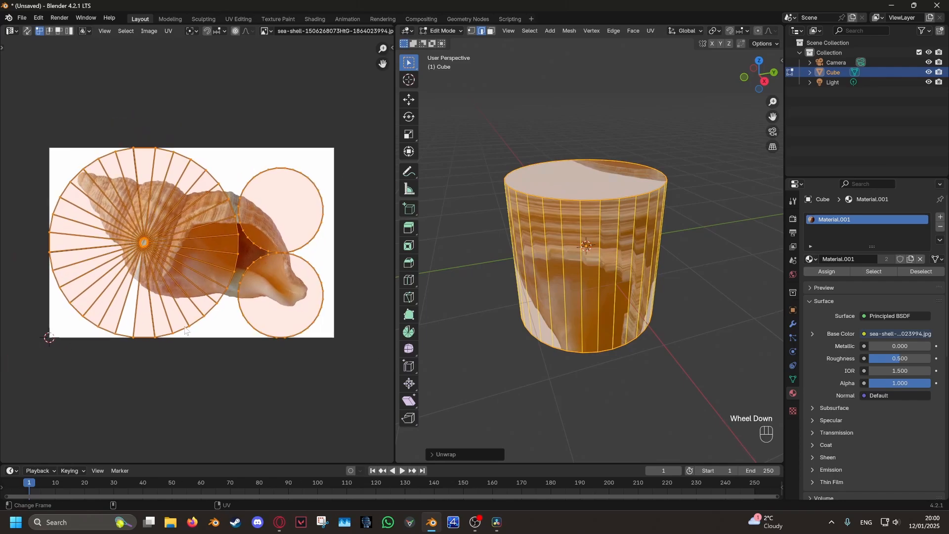
middle_click_drag(260, 245, 205, 251)
left_click(205, 259)
key("l")
key("g")
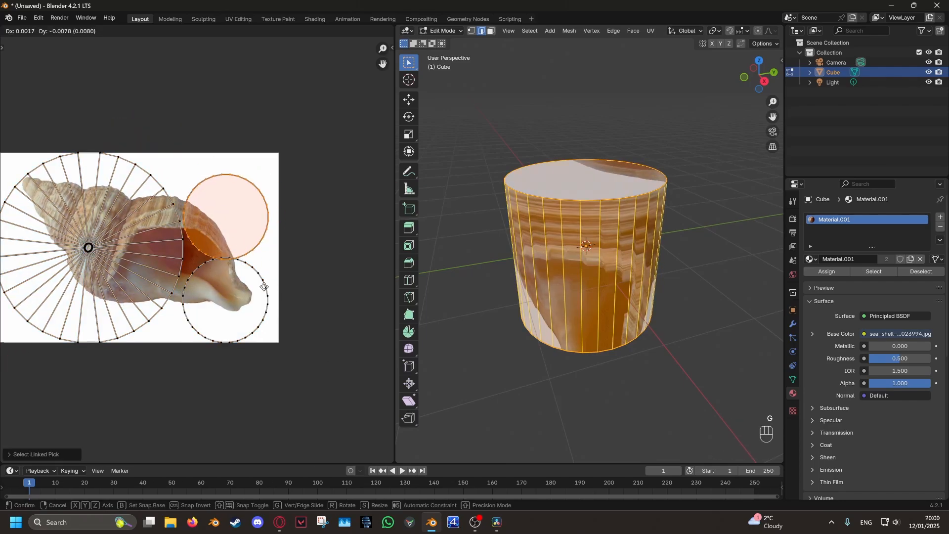
right_click(263, 270)
middle_click_drag(173, 207, 222, 211)
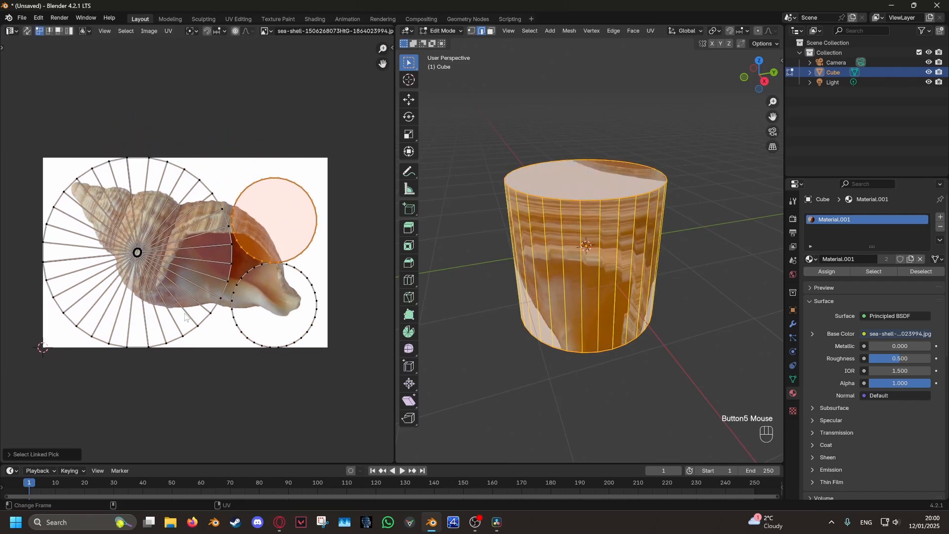
Widen the cylinder's bottom rim
left_click(622, 242)
middle_click_drag(622, 242, 473, 244)
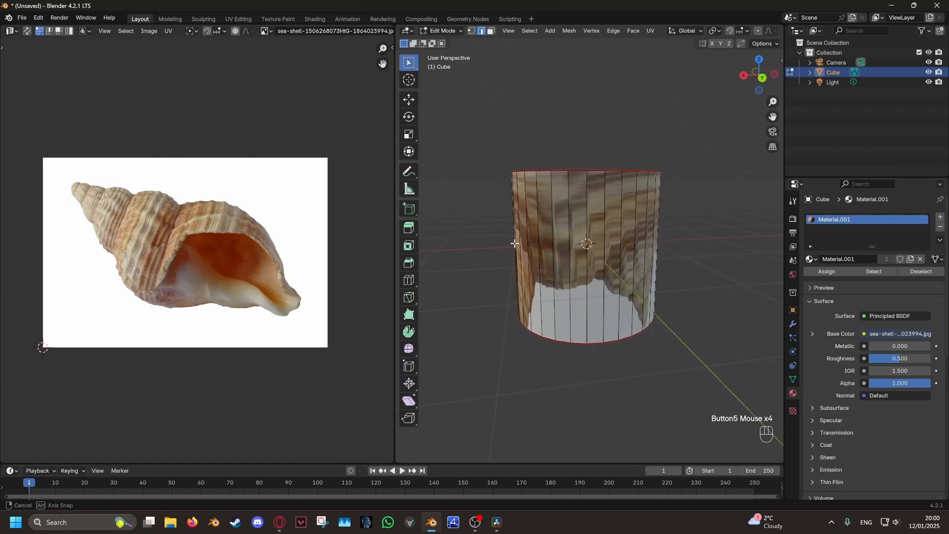
key("s")
left_click(676, 328)
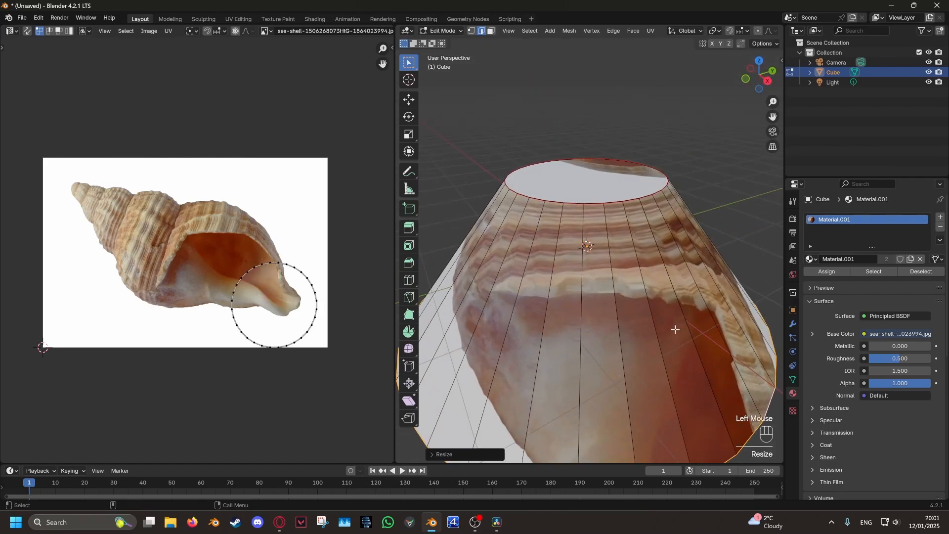
Shrink and lower the top loop, then undo the rim reshaping
left_click(640, 185, "alt")
middle_click_drag(689, 213, 691, 140, "shift")
key("s")
left_click(662, 131)
key("g")
middle_click(658, 193)
left_click(659, 244)
mouse_move(660, 245)
middle_mouse_down()
mouse_move(684, 302)
mouse_move(672, 349)
mouse_move(647, 232)
middle_mouse_up()
key("ctrl+z")
key("ctrl+z")
key("ctrl+z")
key("ctrl+z")
middle_click_drag(647, 233, 657, 260, "shift")
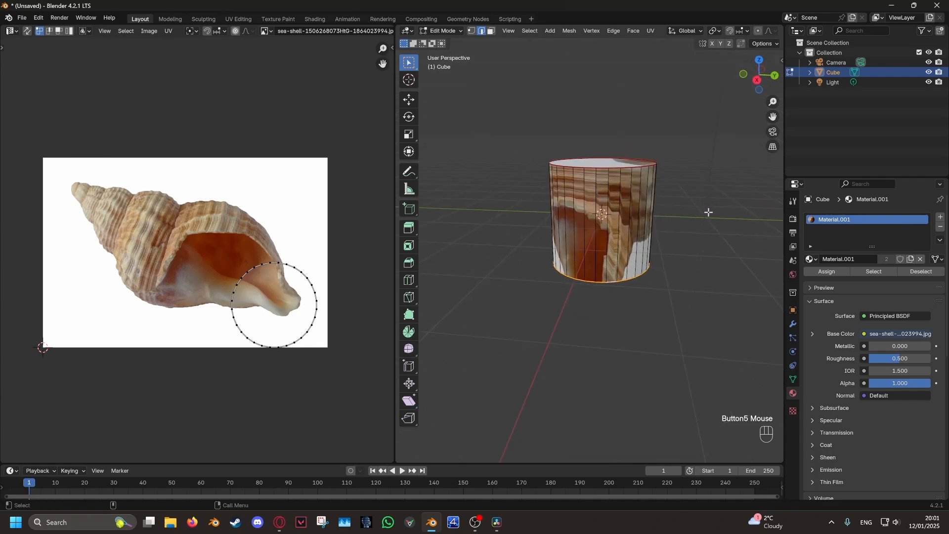
Mark one vertical side edge of the cylinder as a seam
middle_click_drag(708, 212, 568, 229)
left_click(625, 236)
left_click(651, 31)
left_click(664, 144)
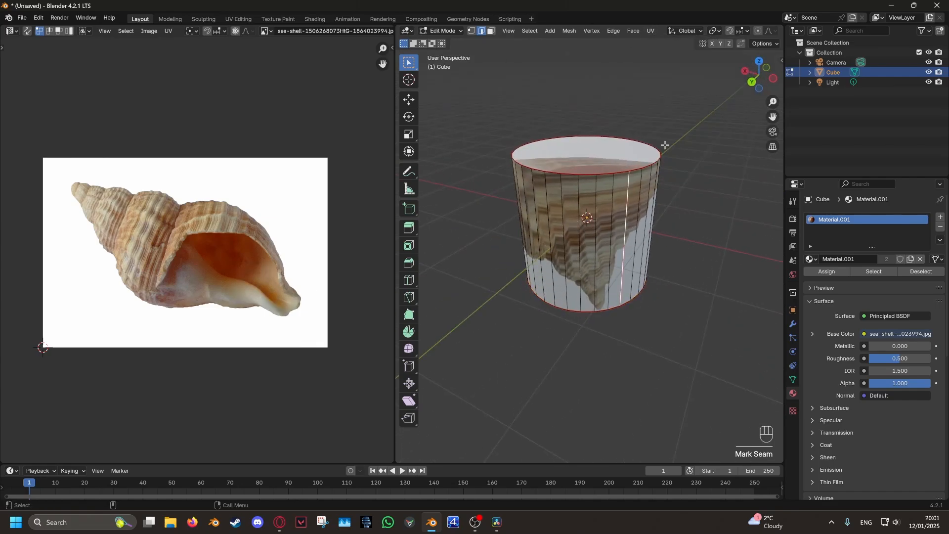
middle_click_drag(719, 237, 621, 222)
left_click(570, 339)
middle_click_drag(570, 338, 688, 332)
Select the whole cylinder and UV-unwrap it along its seams
middle_click_drag(691, 229, 698, 258, "shift")
middle_click_drag(698, 259, 699, 266, "ctrl")
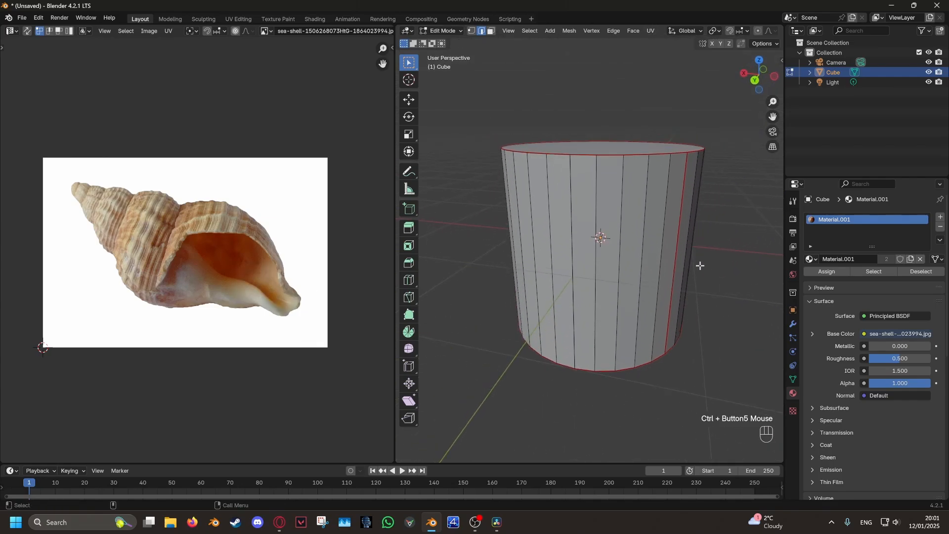
key("a")
left_click(650, 31)
left_click(671, 50)
scroll(240, 240, "up", 2)
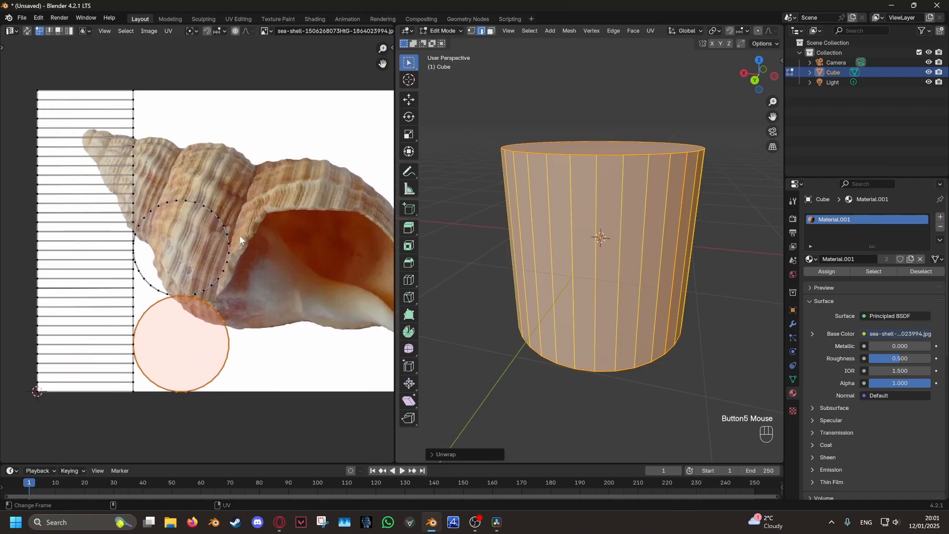
scroll(241, 241, "down", 1)
Move the bottom cap's circle island off the shell to the upper right and shrink it
left_click(226, 262)
key("l")
key("g")
left_click(326, 206)
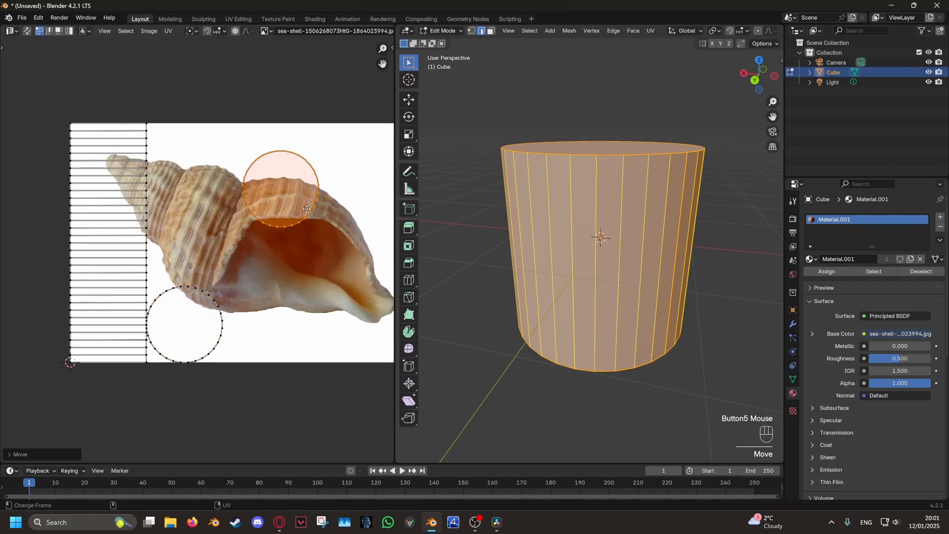
middle_click_drag(326, 212, 203, 185)
key("g")
left_click(312, 232)
key("s")
left_click(287, 221)
key("g")
left_click(168, 255)
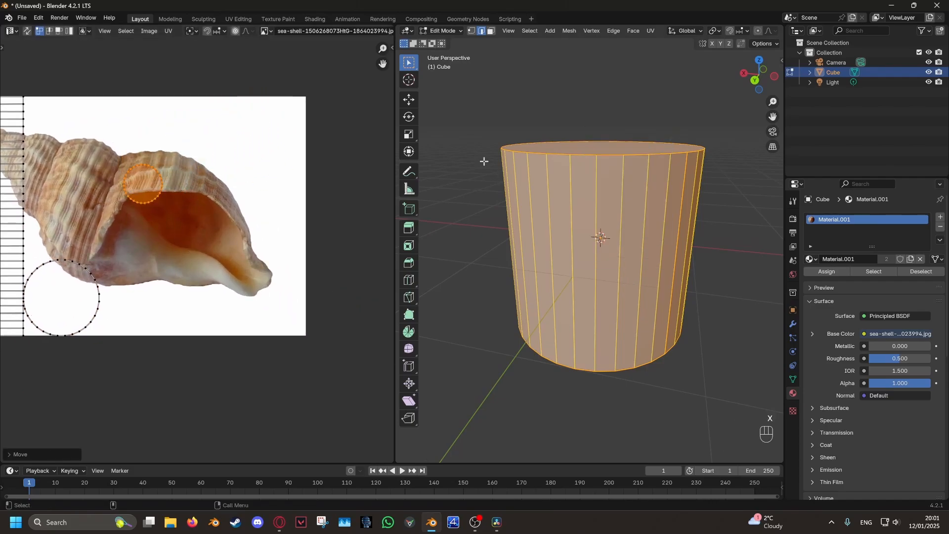
Shrink the small circle island further and place it at the upper right
middle_click_drag(483, 161, 489, 203)
key("s")
left_click(241, 235)
middle_click_drag(561, 341, 562, 212)
key("s")
left_click(176, 205)
key("g")
left_click(274, 152)
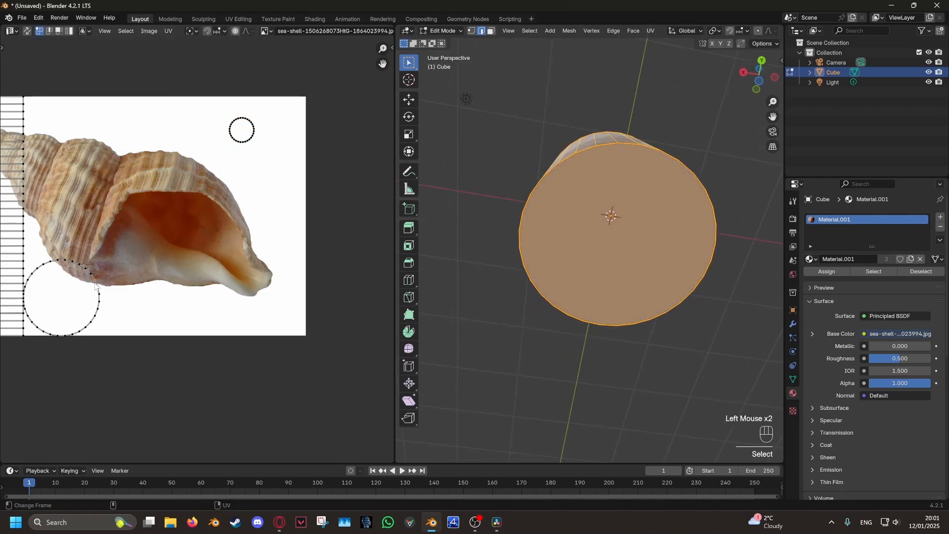
Move the large circle island to the upper right and shrink it to half size
double_click(95, 286)
middle_click_drag(573, 276, 577, 334)
key("g")
left_click(333, 231)
key("s")
left_click(306, 229)
Select the side strip island, move it onto the shell photo and rotate it
middle_click_drag(101, 238, 227, 240)
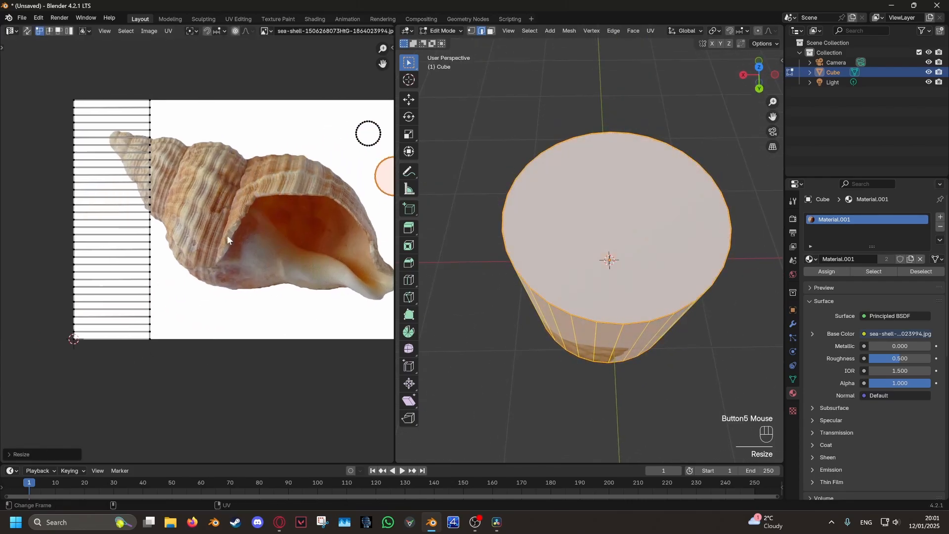
key("l")
scroll(217, 281, "down", 2)
middle_click_drag(226, 286, 178, 287)
scroll(203, 316, "up", 1)
key("g")
left_click(263, 329)
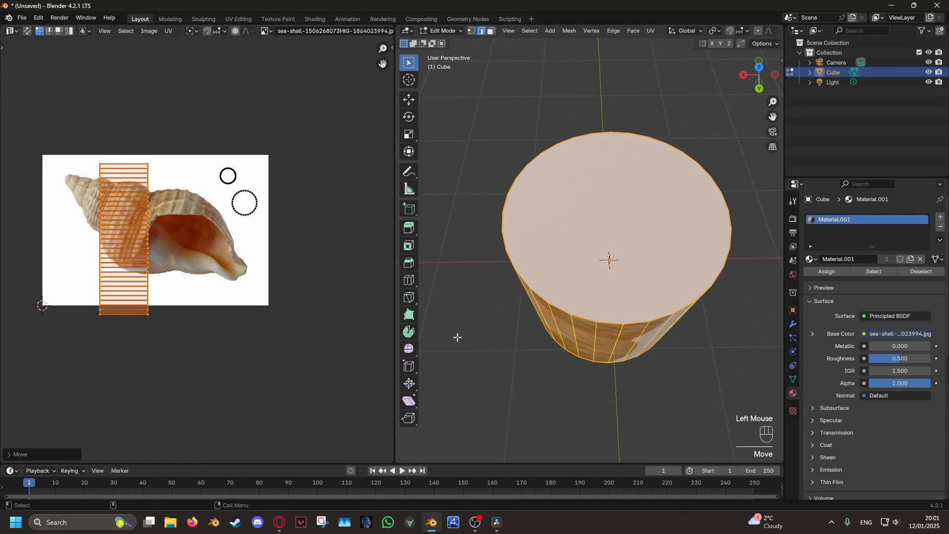
middle_click_drag(479, 337, 493, 274)
key("r")
left_click(263, 202)
Reposition, rescale and re-angle the strip so it sits smaller over the shell
key("g")
left_click(280, 244)
key("s")
left_click(348, 333)
key("r")
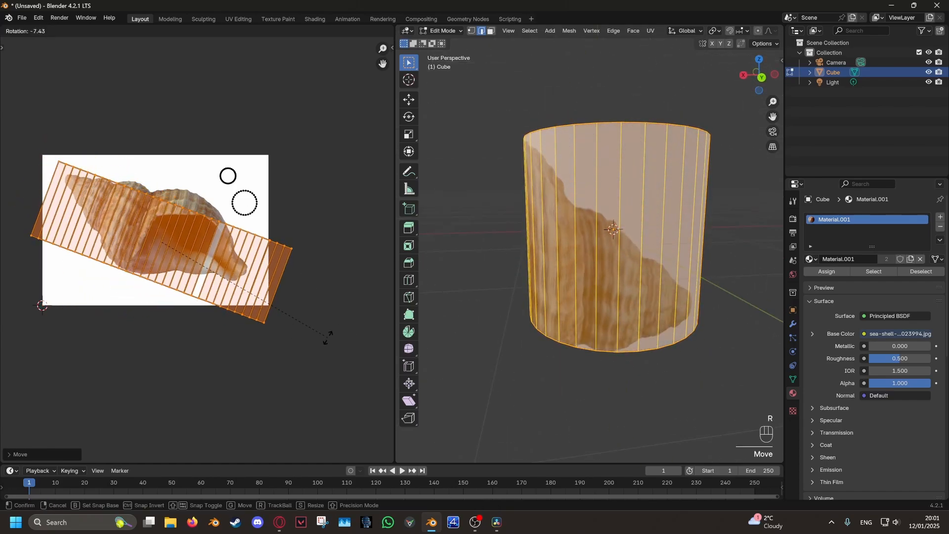
left_click(328, 338)
key("s")
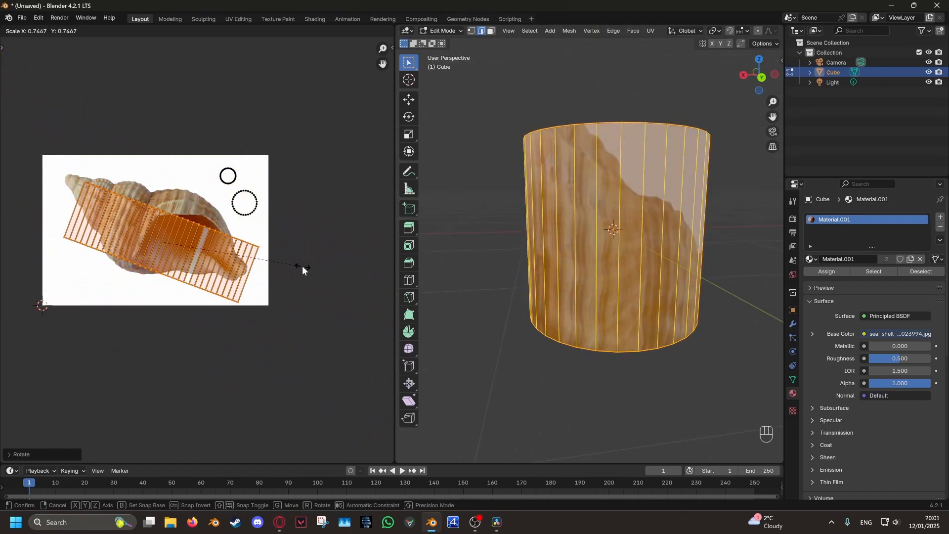
left_click(303, 269)
Shift the strip, rotate it diagonally and enlarge it across the shell photo
middle_click_drag(577, 258, 672, 288)
key("g")
left_click(256, 288)
key("r")
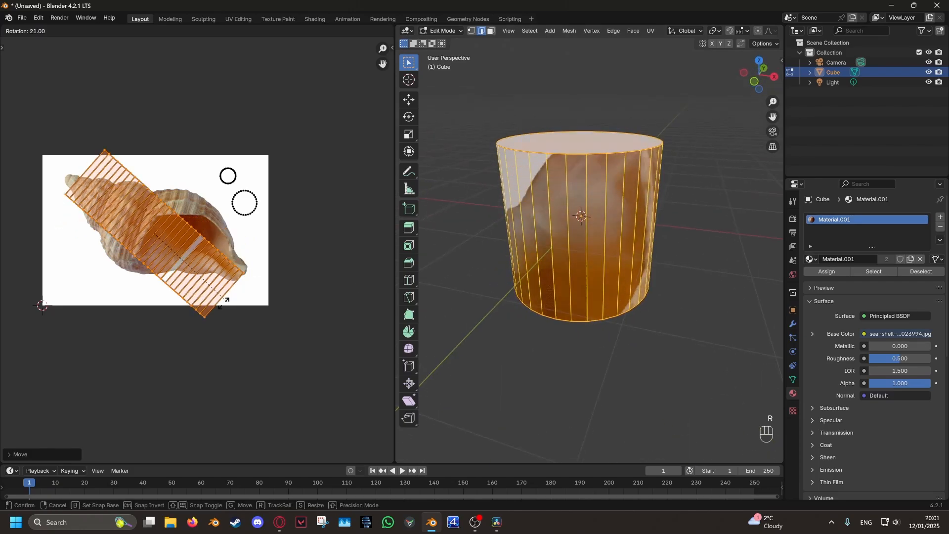
left_click(243, 250)
key("s")
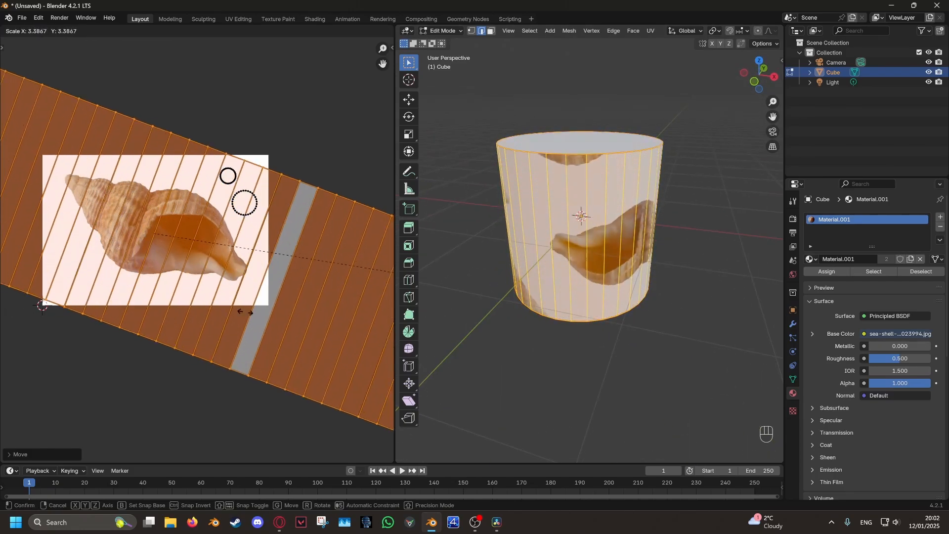
left_click(137, 298)
middle_click_drag(588, 267, 445, 291)
scroll(466, 259, "down", 4)
scroll(640, 281, "up", 2)
scroll(178, 206, "down", 1)
scroll(178, 207, "down", 1)
left_click(105, 31)
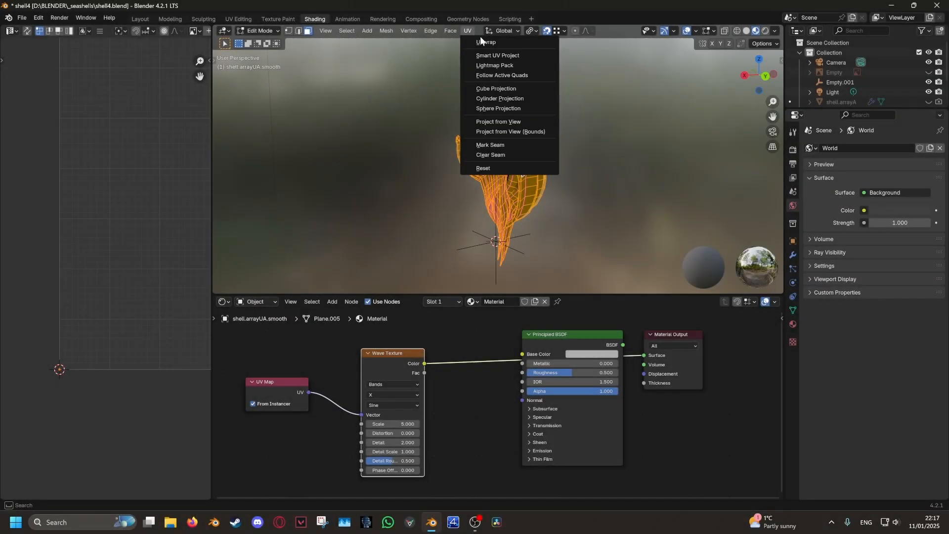
In Object Mode, set the Wave Texture Scale to 25.800 for wider bands
middle_click_drag(105, 179, 80, 248)
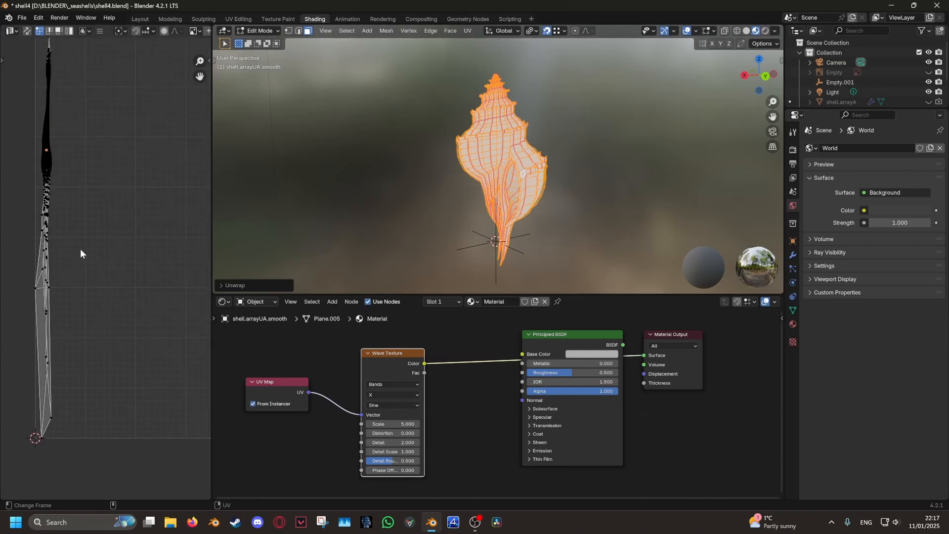
middle_click_drag(499, 193, 469, 202)
key("Tab")
left_click_drag(393, 424, 494, 424)
middle_click_drag(385, 227, 473, 213)
left_click_drag(395, 424, 320, 424)
middle_click_drag(625, 184, 526, 113)
scroll(592, 179, "up", 4)
In Edit Mode, deselect the whole shell mesh and switch to edge selection
key("Tab")
scroll(573, 203, "down", 4)
key("alt+a")
scroll(572, 203, "up", 3)
left_click(299, 31)
Delete the Boolean modifier and hide the Subdivision result in the viewport
left_click(793, 254)
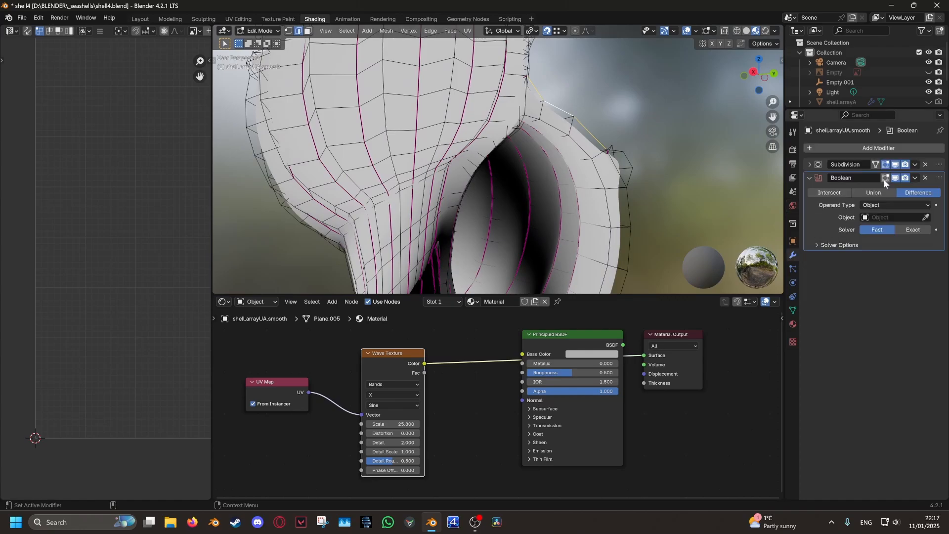
left_click(924, 178)
left_click(895, 165)
middle_click_drag(603, 154, 541, 30)
Reveal hidden geometry and select part of the lip's rim edge loop
key("alt+h")
left_click(546, 165, "alt+shift")
left_click(535, 123, "alt+shift")
scroll(519, 130, "down", 3)
scroll(457, 188, "down", 2)
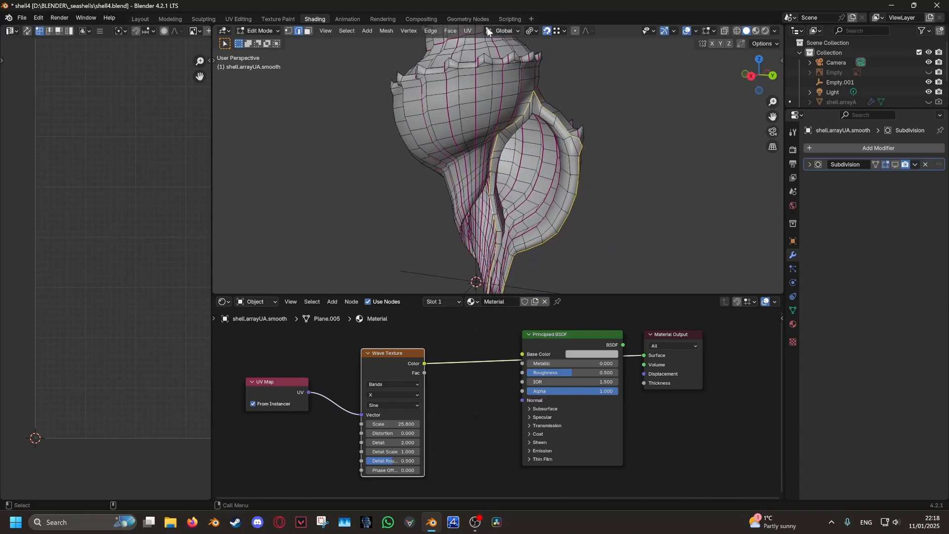
Mark the selected lip edges as seams, then clear the selection
left_click(467, 31)
left_click(490, 146)
left_click(601, 193)
middle_click_drag(603, 194, 474, 190)
scroll(467, 187, "up", 6)
With vertex selection and snapping off, select and move two spike-tip vertices
left_click(288, 32)
left_click(547, 31)
middle_click_drag(539, 149, 618, 198)
left_click(659, 225)
key("g")
Pull more spike-tip vertices upward, check the result from several angles, then switch to edge selection
left_click(558, 168)
middle_click_drag(558, 168, 513, 154)
key("g")
left_click(495, 179)
middle_click_drag(495, 179, 477, 160)
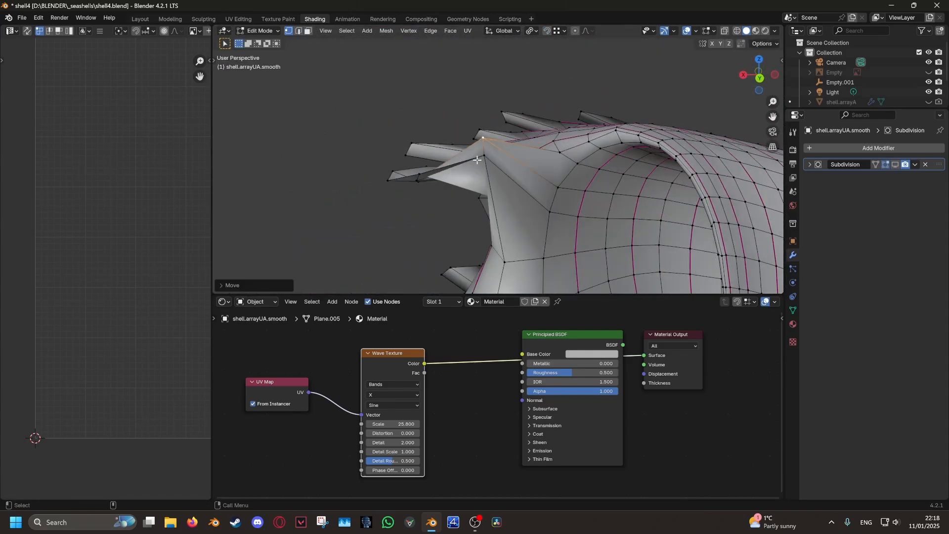
middle_click_drag(606, 147, 510, 200)
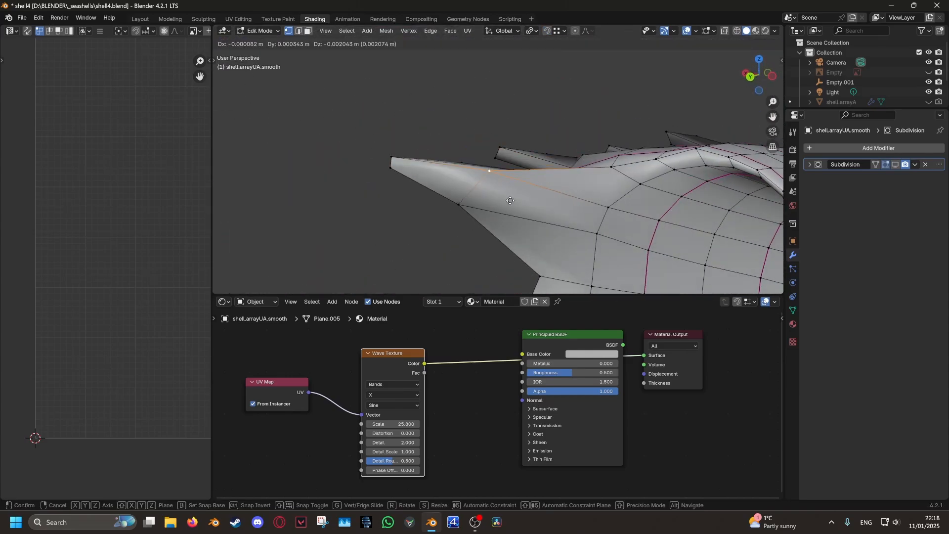
middle_click_drag(666, 200, 446, 142)
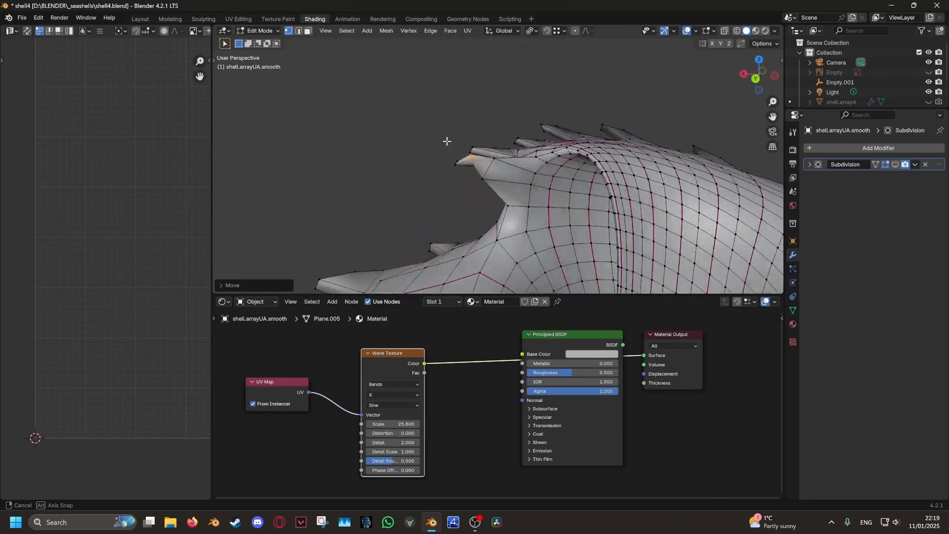
middle_click_drag(465, 198, 460, 33)
key("2")
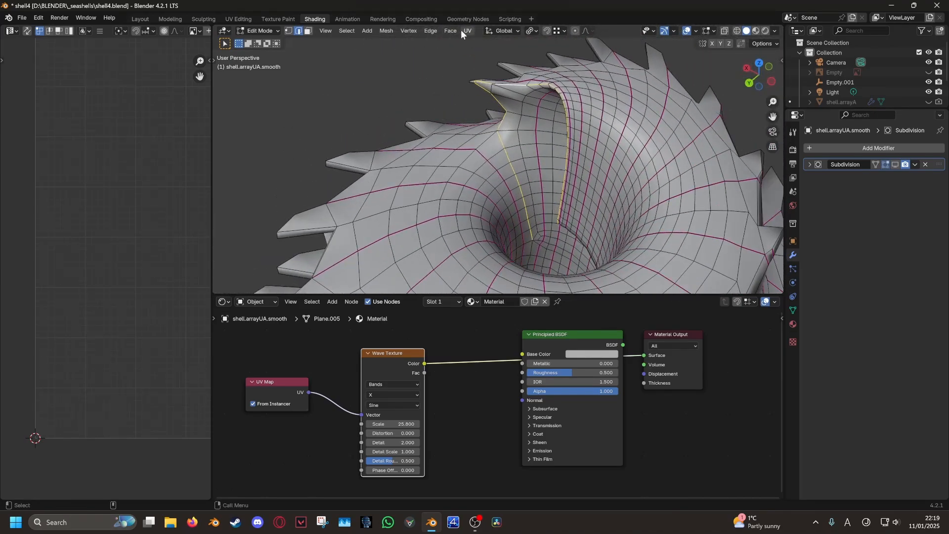
Unwrap the shell's UVs and return to Object Mode
left_click(463, 31)
middle_click_drag(484, 141, 571, 176)
scroll(543, 176, "down", 5)
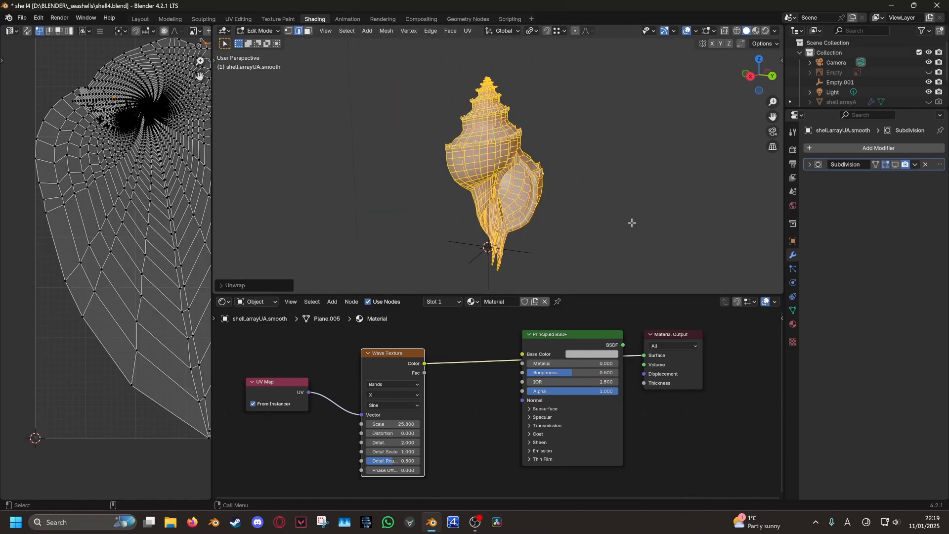
scroll(35, 280, "down", 4)
left_click(755, 31)
mouse_move(672, 197)
middle_mouse_down()
mouse_move(546, 216)
mouse_move(400, 200)
mouse_move(631, 168)
mouse_move(665, 224)
mouse_move(395, 204)
mouse_move(708, 198)
mouse_move(692, 199)
middle_mouse_up()
key("Tab")
key("Tab")
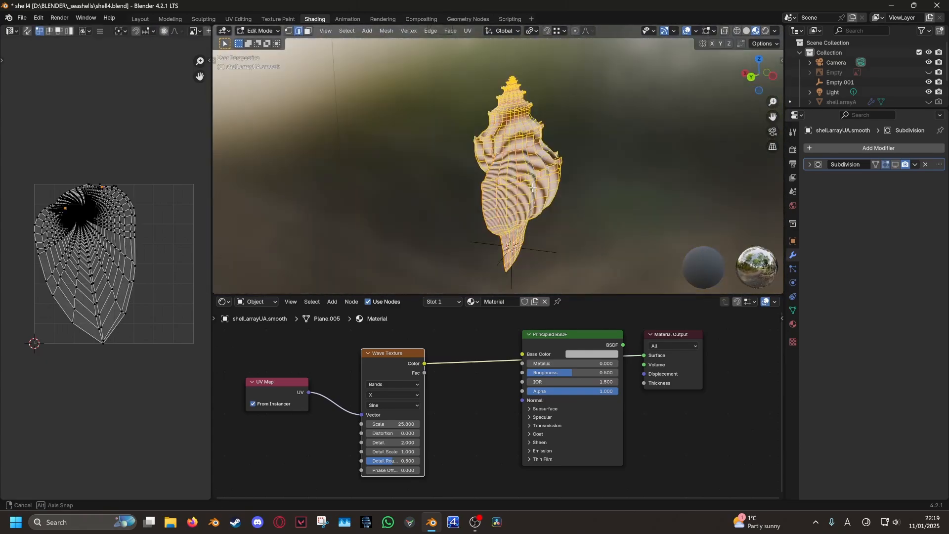
scroll(534, 128, "up", 5)
Select the whole shell mesh in wireframe and unwrap it again
left_click(499, 65, "alt")
scroll(466, 157, "down", 3)
key("shift+z")
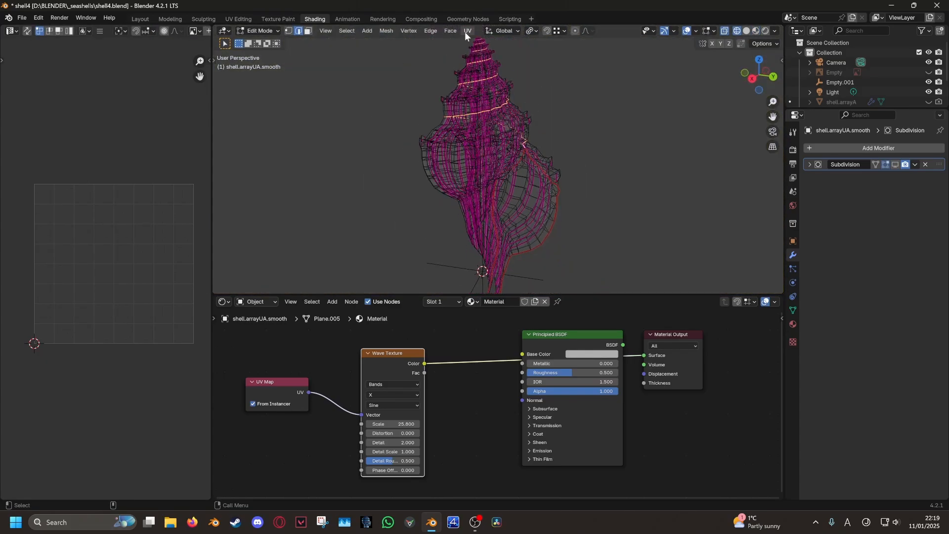
middle_click_drag(624, 172, 593, 163)
key("a")
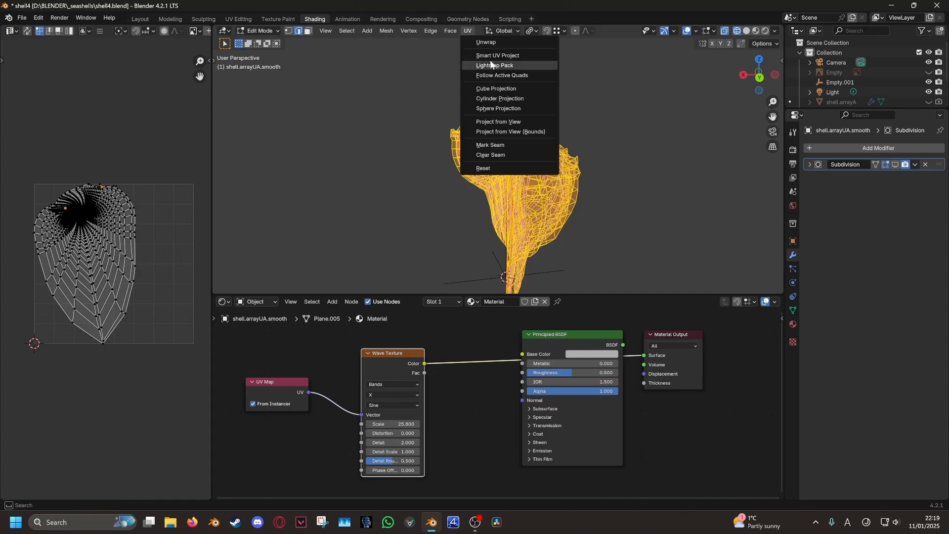
scroll(73, 280, "up", 6)
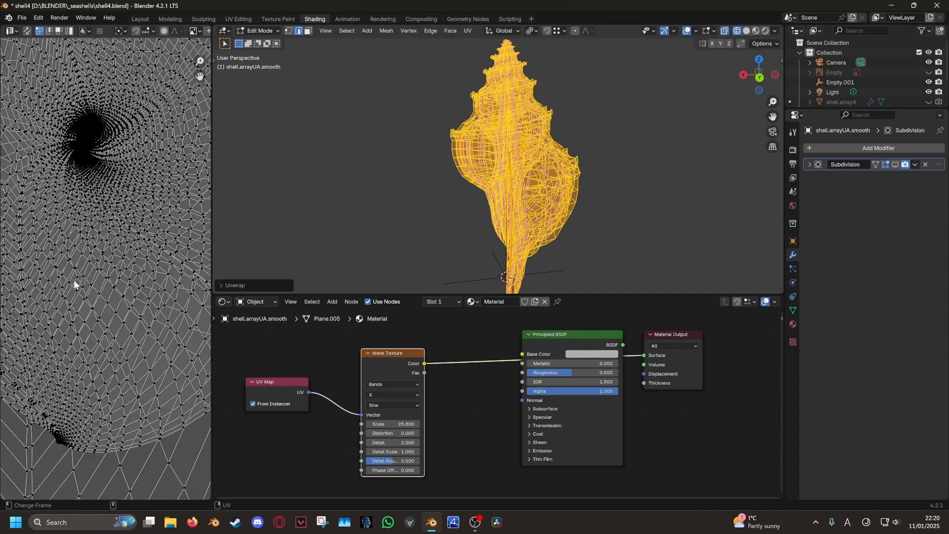
left_click(649, 175)
key("Tab")
key("shift+z")
Raise the Wave Texture Scale to 62.2
middle_click_drag(650, 175, 584, 225)
left_click_drag(393, 424, 467, 424)
middle_click_drag(445, 212, 494, 197)
Re-unwrap the entire shell mesh and go back to Object Mode
key("Tab")
scroll(490, 246, "up", 6)
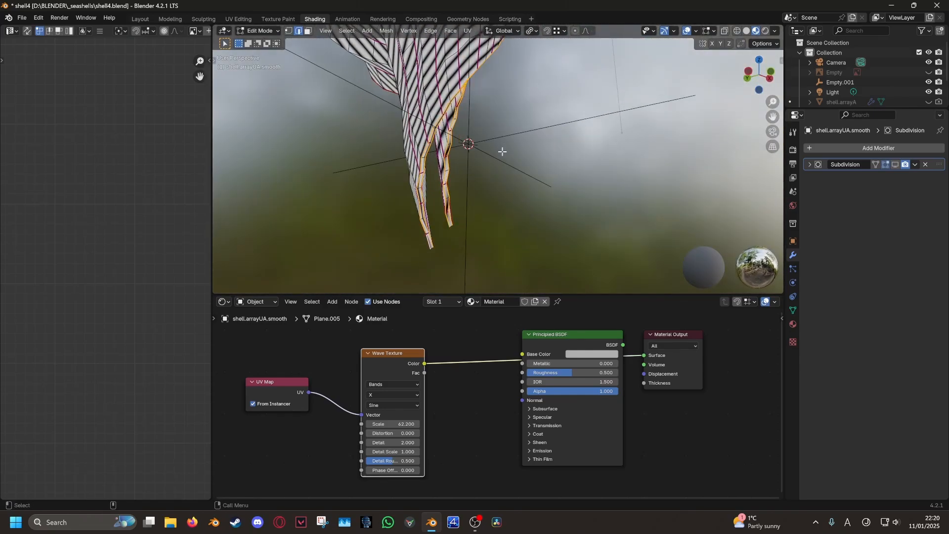
key("a")
scroll(502, 151, "down", 4)
left_click(468, 31)
left_click(487, 43)
middle_click_drag(514, 163, 336, 198)
key("Tab")
scroll(591, 221, "down", 4)
Lower the Wave Texture Scale to 49.2, then raise it to 88.2
left_click_drag(393, 424, 329, 424)
middle_click_drag(425, 149, 594, 229)
scroll(594, 228, "up", 4)
left_click_drag(393, 424, 586, 424)
middle_click_drag(605, 200, 320, 125)
Clear the mesh selection and inspect the UV layout
key("Tab")
left_click(666, 178)
scroll(635, 178, "down", 3)
middle_click_drag(125, 279, 52, 249)
left_click(326, 198)
mouse_move(326, 198)
middle_mouse_down()
mouse_move(425, 193)
mouse_move(464, 158)
mouse_move(395, 199)
mouse_move(546, 185)
mouse_move(407, 195)
middle_mouse_up()
scroll(396, 199, "up", 4)
scroll(546, 185, "down", 5)
Unwrap the whole shell once more and return to the textured material preview
key("shift+z")
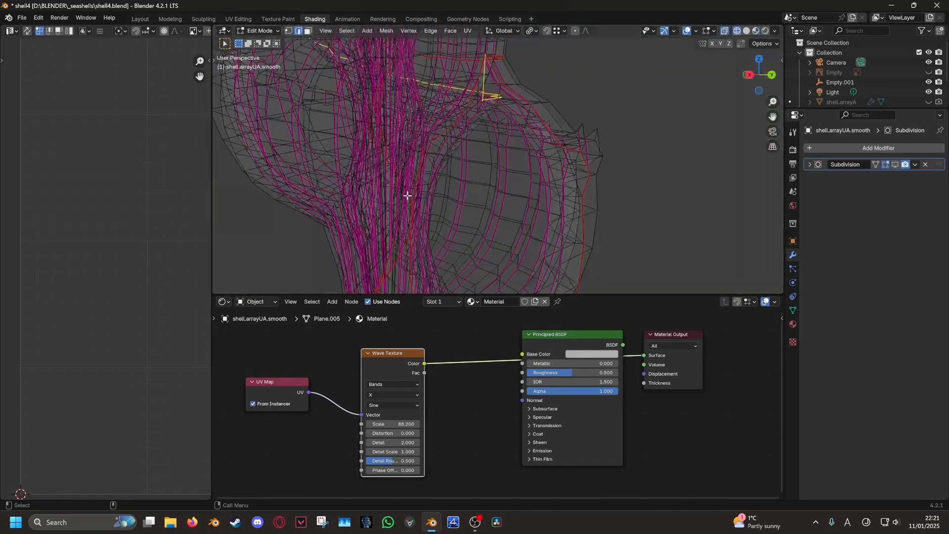
scroll(407, 195, "down", 3)
key("a")
middle_click_drag(514, 141, 478, 38)
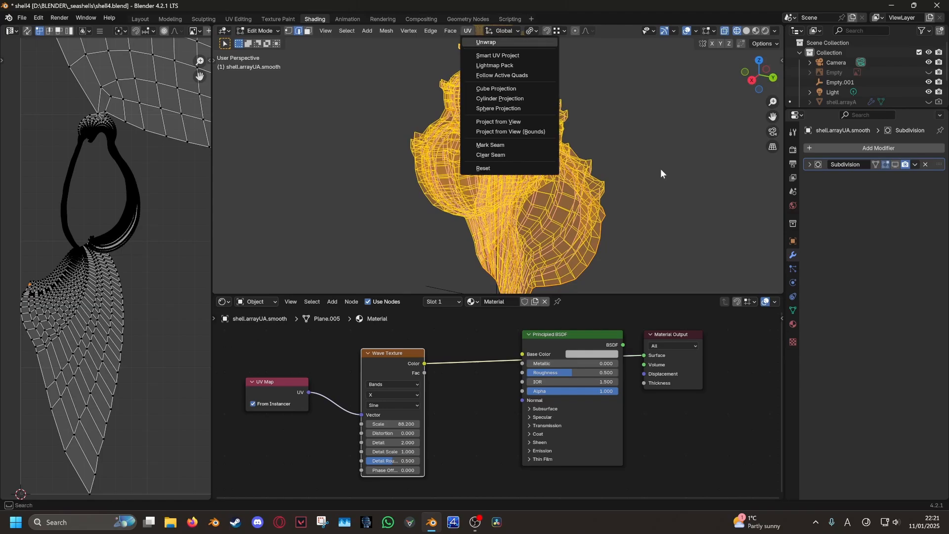
left_click(485, 42)
scroll(167, 254, "down", 4)
key("Tab")
key("shift+z")
middle_click_drag(445, 198, 500, 203)
Raise the Wave Texture Scale to about 107.6
scroll(500, 203, "down", 5)
left_click_drag(392, 424, 488, 424)
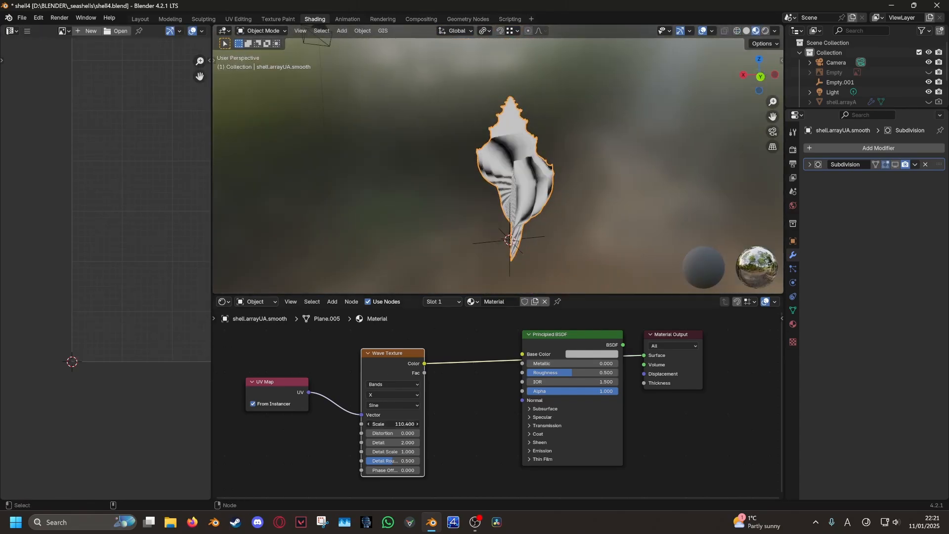
middle_click_drag(465, 212, 537, 162)
scroll(583, 215, "up", 4)
Mark the selected shell edges as a UV seam
key("Tab")
scroll(494, 193, "up", 2)
scroll(524, 197, "up", 3)
key("alt+a")
scroll(514, 89, "up", 2)
left_click(466, 31)
left_click(490, 145)
Select the whole mesh and unwrap it using the new seam
key("a")
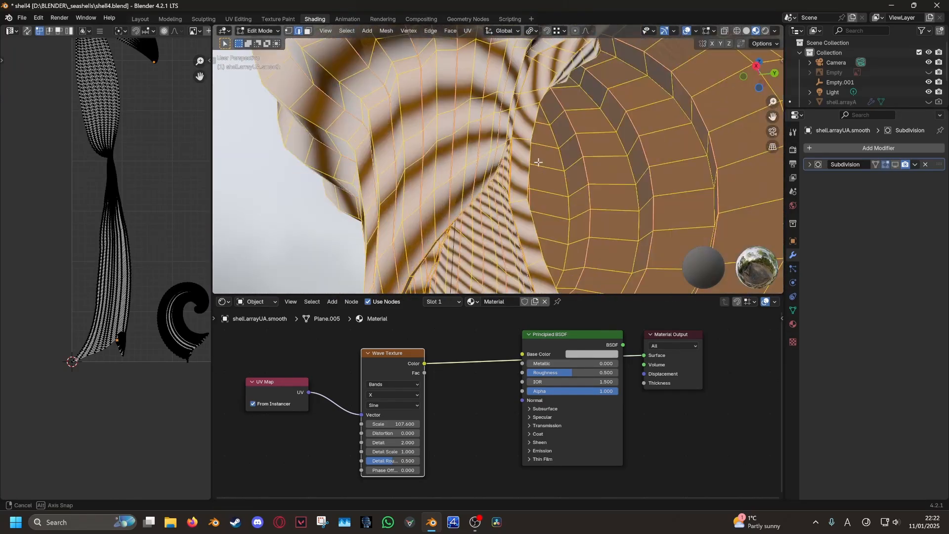
scroll(536, 161, "down", 8)
left_click(466, 31)
key("Return")
middle_click_drag(652, 134, 390, 166)
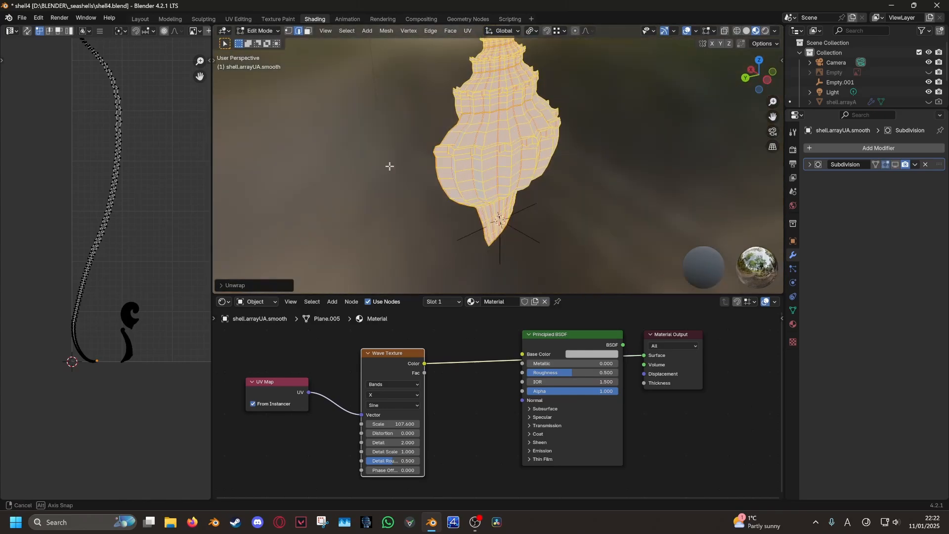
middle_click_drag(395, 213, 593, 195)
Unwrap the whole shell again and check the small UV islands
left_click(593, 195)
key("a")
left_click(467, 30)
left_click(486, 42)
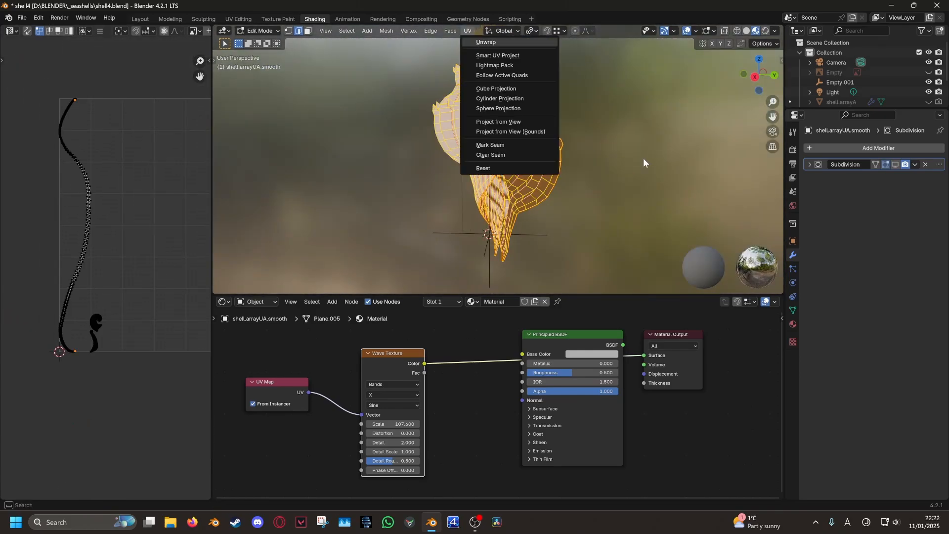
scroll(97, 220, "down", 4)
middle_click_drag(97, 223, 38, 313)
scroll(78, 349, "down", 8)
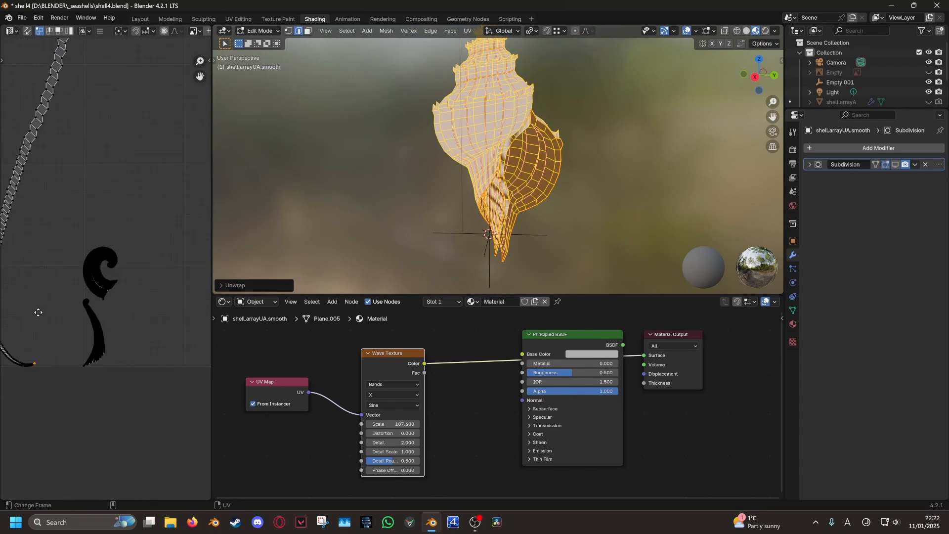
In Object Mode, lower the Wave Texture Scale to 93
key("Tab")
middle_click_drag(430, 239, 528, 233)
left_click_drag(393, 424, 356, 424)
scroll(479, 221, "down", 4)
Select the whole mesh in Edit Mode and view the long UV strip
key("Tab")
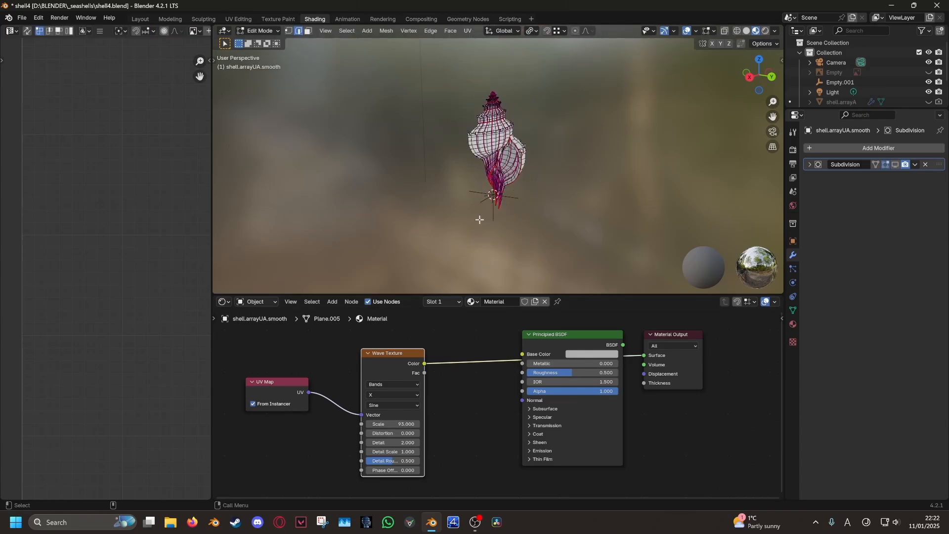
middle_click_drag(479, 220, 526, 217)
key("a")
scroll(102, 297, "up", 8)
scroll(99, 348, "down", 4)
middle_click_drag(108, 260, 124, 310)
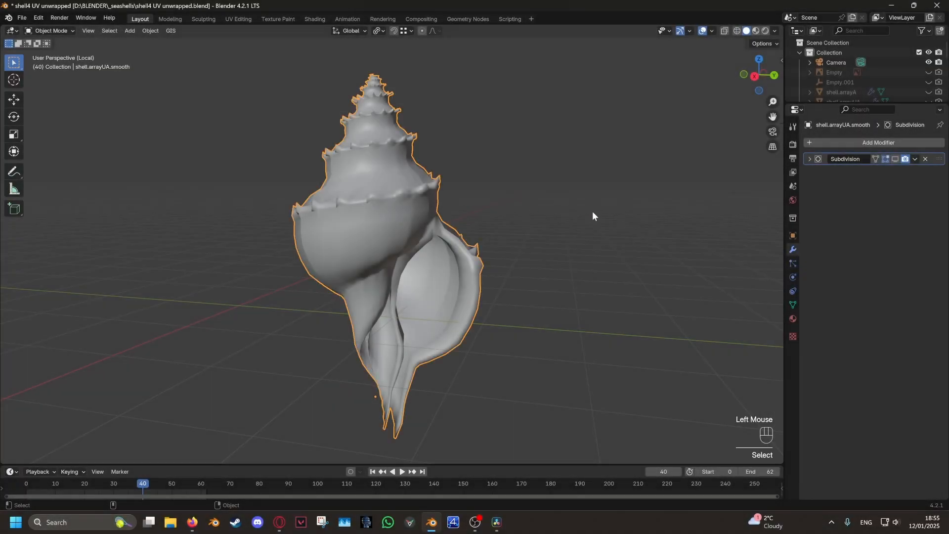
In Edit Mode, start selecting the shell's seam loops, beginning with the lower loop
key("Tab")
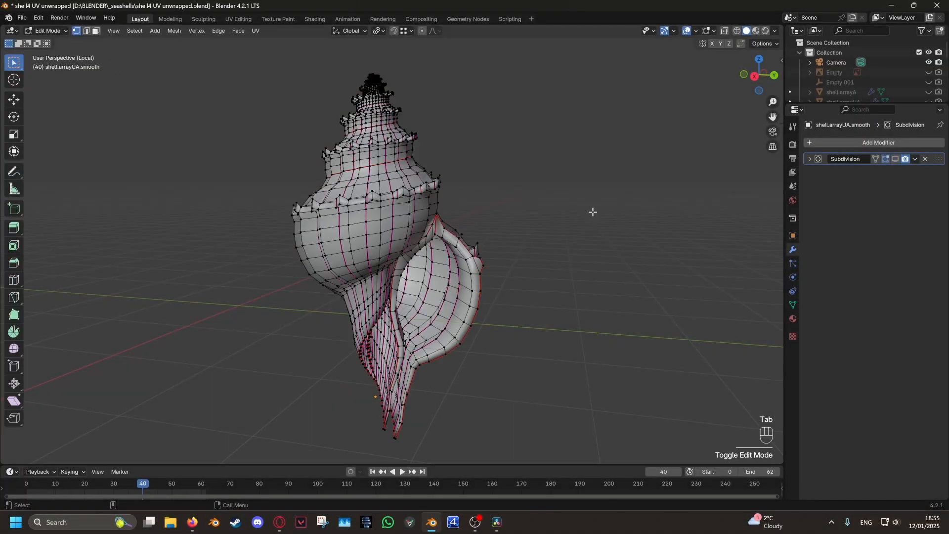
left_click(710, 30)
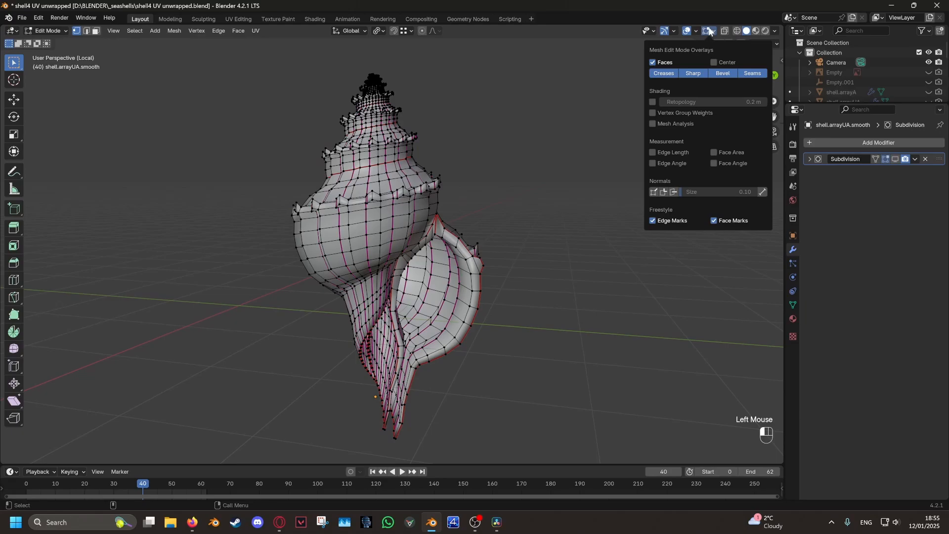
mouse_move(577, 321)
middle_mouse_down()
mouse_move(445, 324)
mouse_move(567, 323)
middle_mouse_up()
scroll(470, 325, "up", 4, "alt")
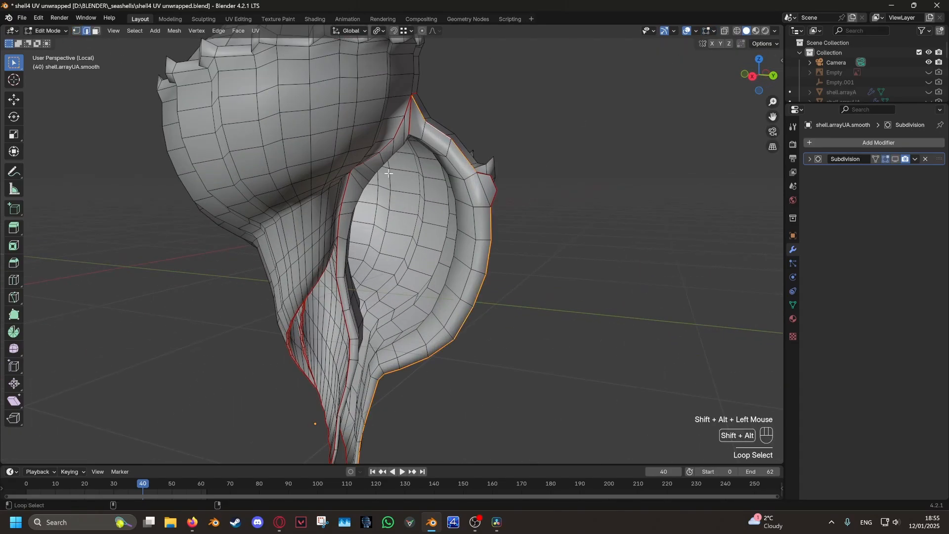
left_click(338, 268, "alt+shift")
middle_click_drag(508, 331, 488, 334)
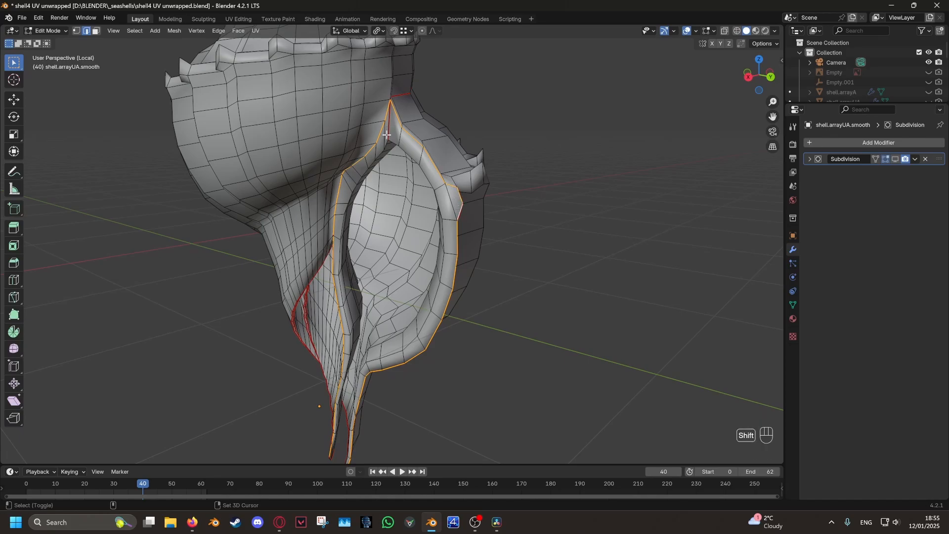
middle_click_drag(387, 134, 417, 101)
scroll(319, 201, "up", 5, "shift")
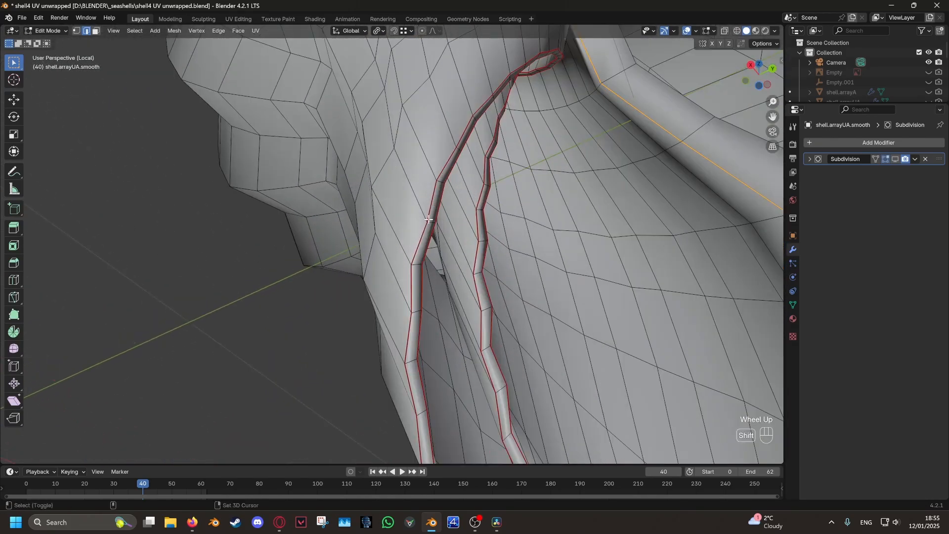
left_click(485, 226, "alt+shift")
Add further seam loops, including the inner loop, to the selection
scroll(484, 226, "down", 7)
middle_click_drag(480, 225, 447, 252)
middle_click_drag(448, 247, 421, 229, "shift")
middle_click(403, 204, "alt")
scroll(403, 203, "up", 8)
left_click(423, 158, "alt+shift")
scroll(534, 236, "down", 10)
middle_click_drag(368, 119, 411, 309, "shift")
middle_click(372, 146, "alt")
scroll(368, 197, "up", 10)
scroll(428, 264, "up", 5)
left_click(411, 315, "alt+shift")
Add the seam edge on the spiked rim and frame the whole shell
mouse_move(443, 279)
middle_mouse_down()
mouse_move(425, 287)
mouse_move(460, 283)
middle_mouse_up()
scroll(457, 277, "up", 2)
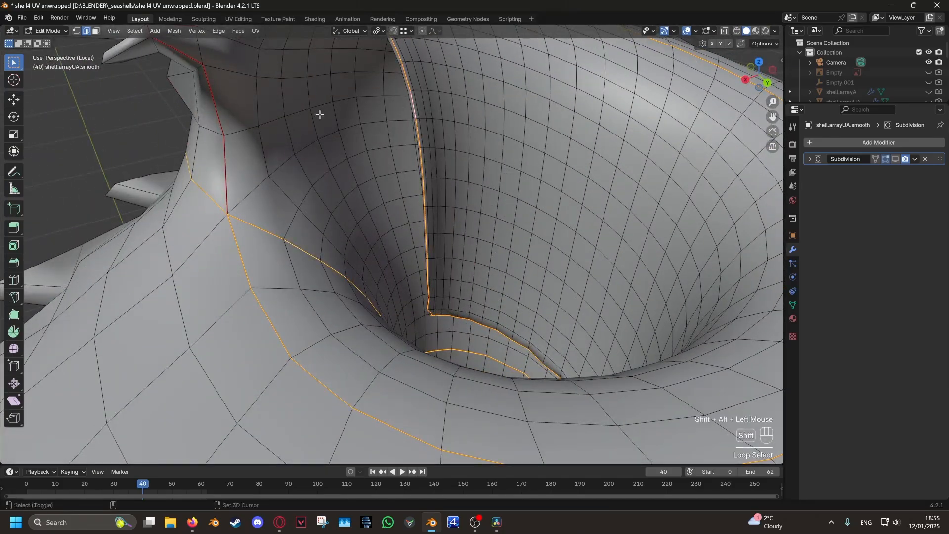
middle_click_drag(320, 114, 324, 135)
left_click(323, 133, "shift")
scroll(342, 265, "down", 5)
middle_click_drag(425, 270, 462, 222)
scroll(454, 205, "down", 8)
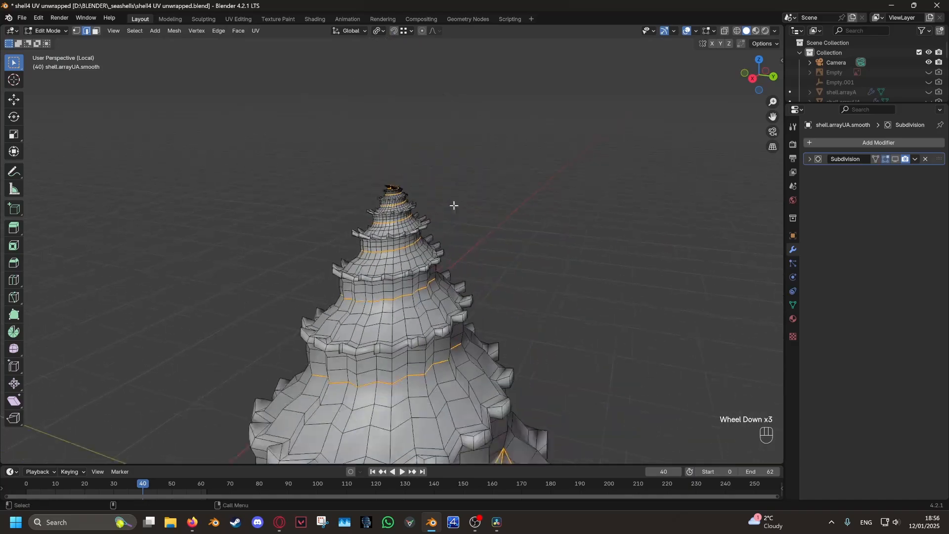
middle_click_drag(504, 406, 514, 255, "shift")
scroll(503, 245, "down", 1)
In wireframe, invert the selection and hide everything except the seam edges
key("shift+z")
mouse_move(579, 299)
middle_mouse_down()
mouse_move(407, 296)
mouse_move(576, 292)
middle_mouse_up()
left_click(134, 31)
left_click(148, 65)
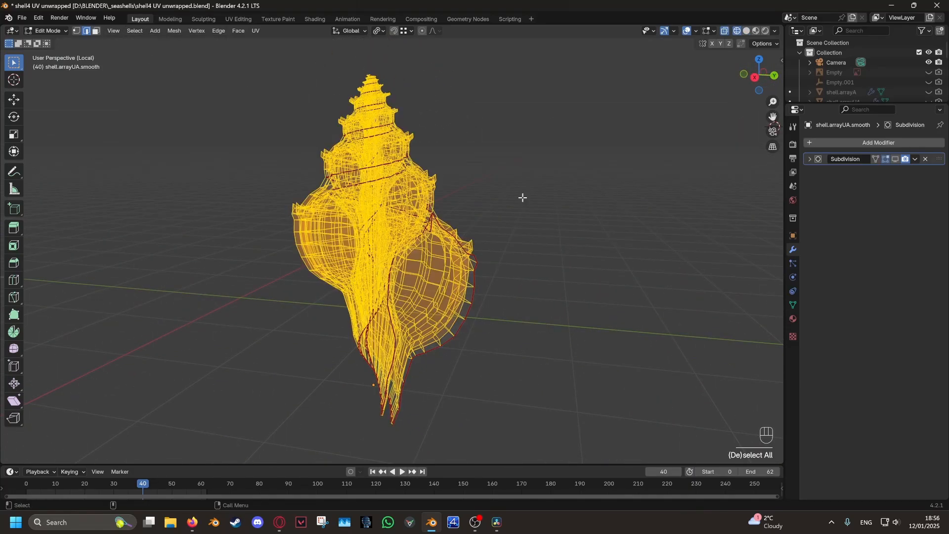
key("h")
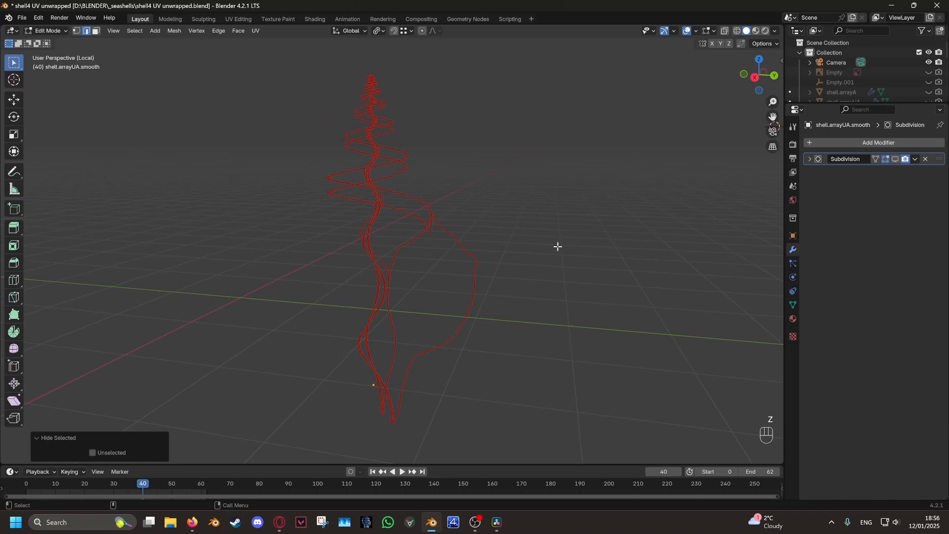
Inspect the isolated seams, then reveal the full mesh and deselect it
key("Tab")
key("Tab")
key("Tab")
mouse_move(557, 246)
middle_mouse_down()
mouse_move(510, 288)
mouse_move(594, 271)
mouse_move(561, 264)
middle_mouse_up()
key("Tab")
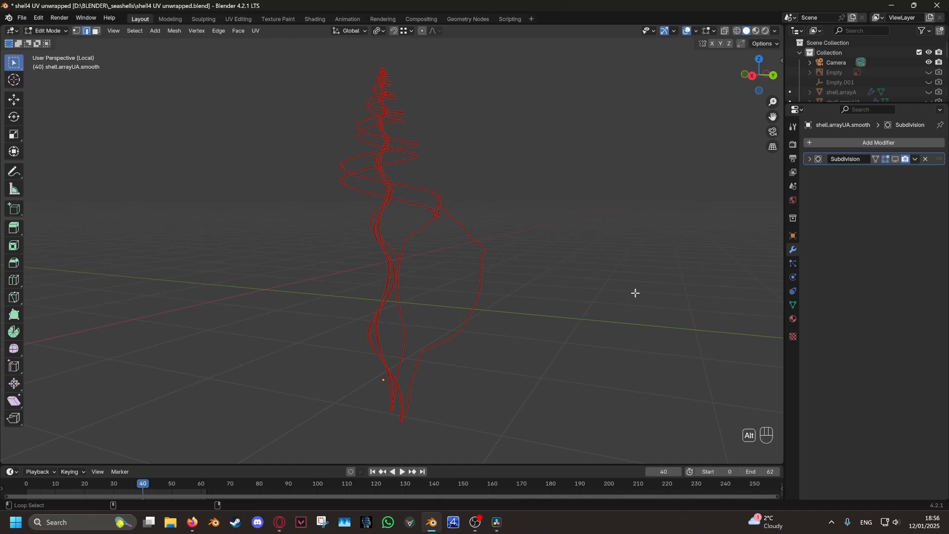
key("alt+h")
left_click(610, 287)
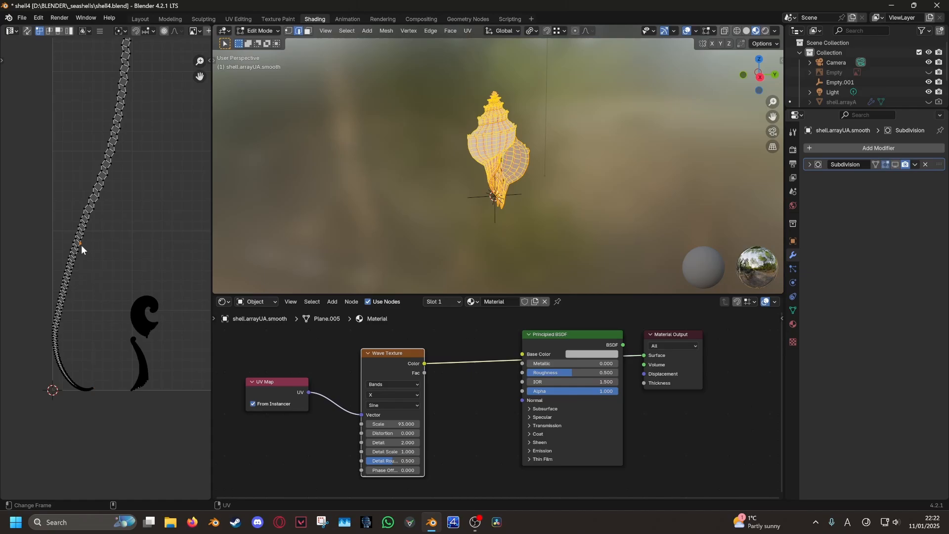
Select a UV island and stretch its edge along X to widen it
key("ctrl+l")
middle_click_drag(81, 244, 78, 404)
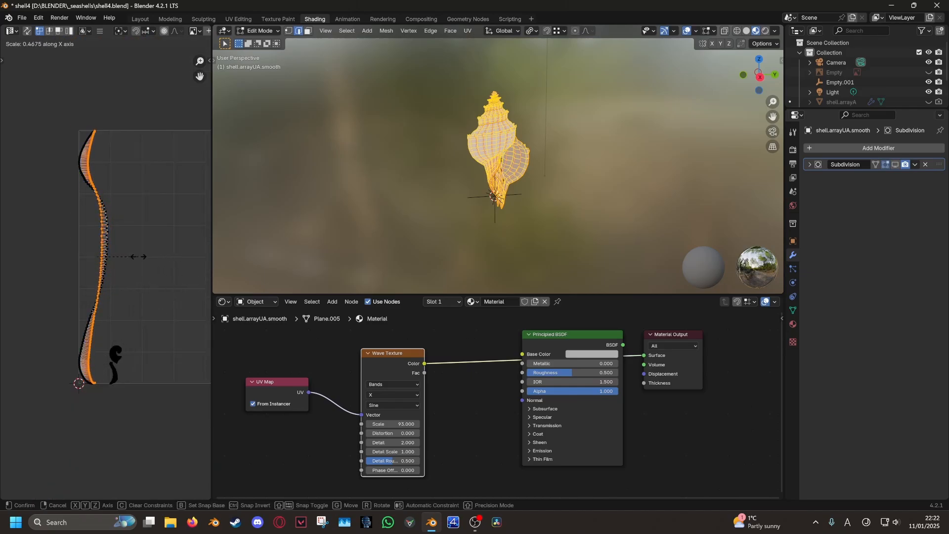
key("g")
key("x")
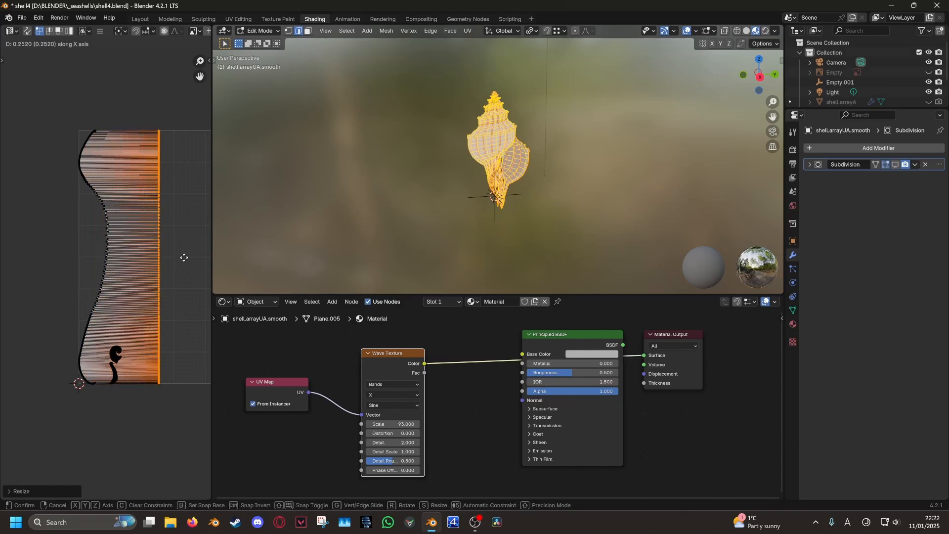
left_click(194, 257)
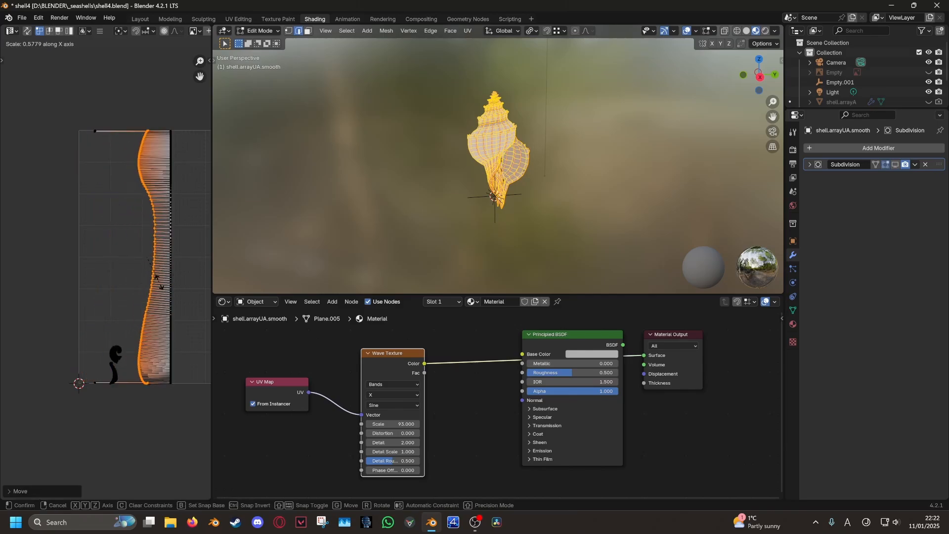
Realign the island's left edge along X and straighten the island with Follow Active Quads
scroll(129, 330, "up", 4)
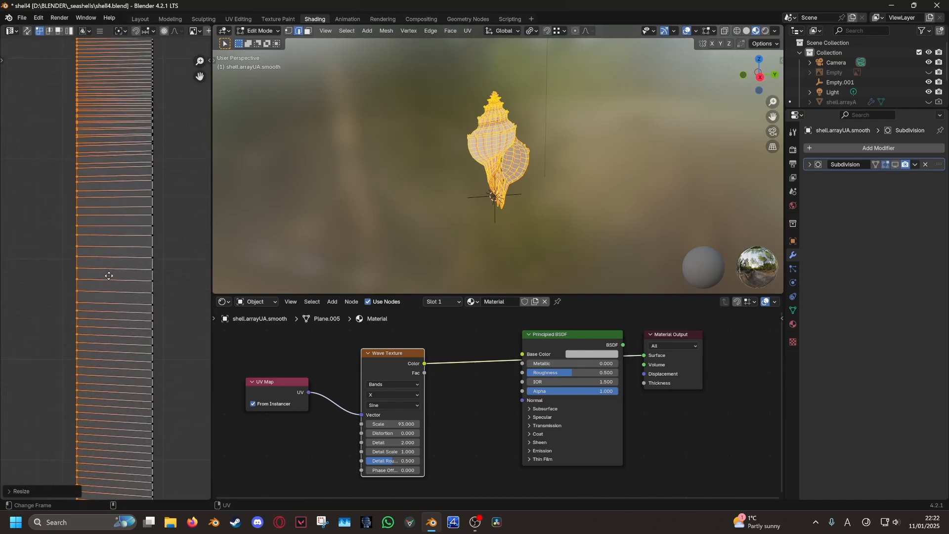
key("g")
key("ctrl+z")
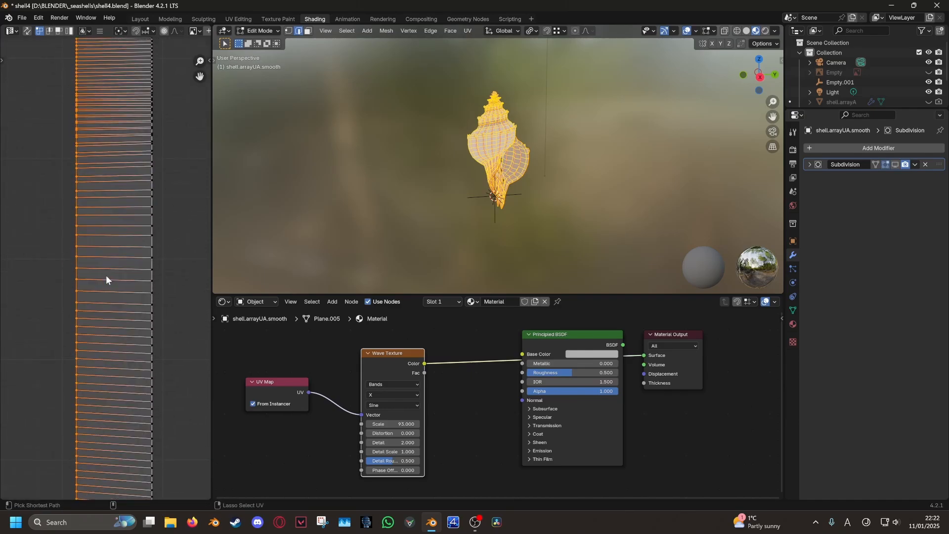
key("g")
key("x")
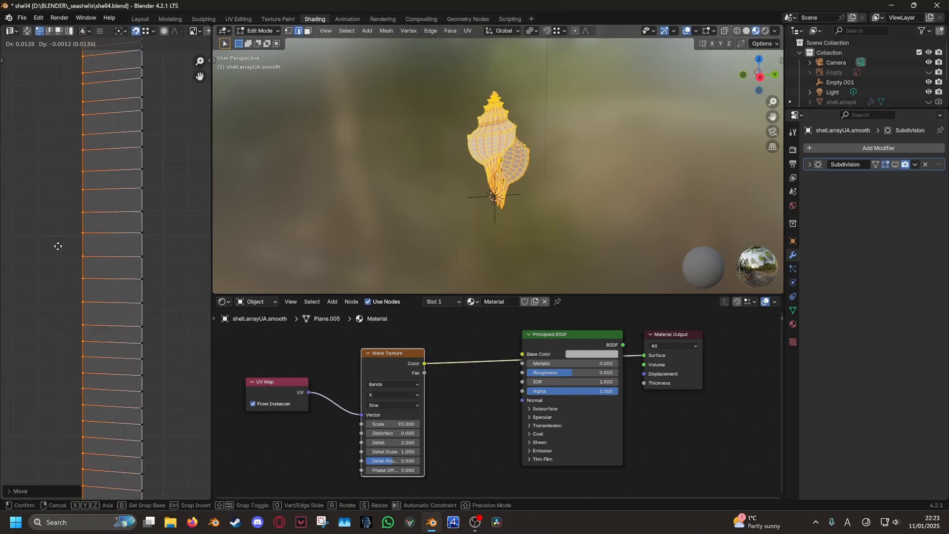
left_click(58, 246)
left_click(60, 251)
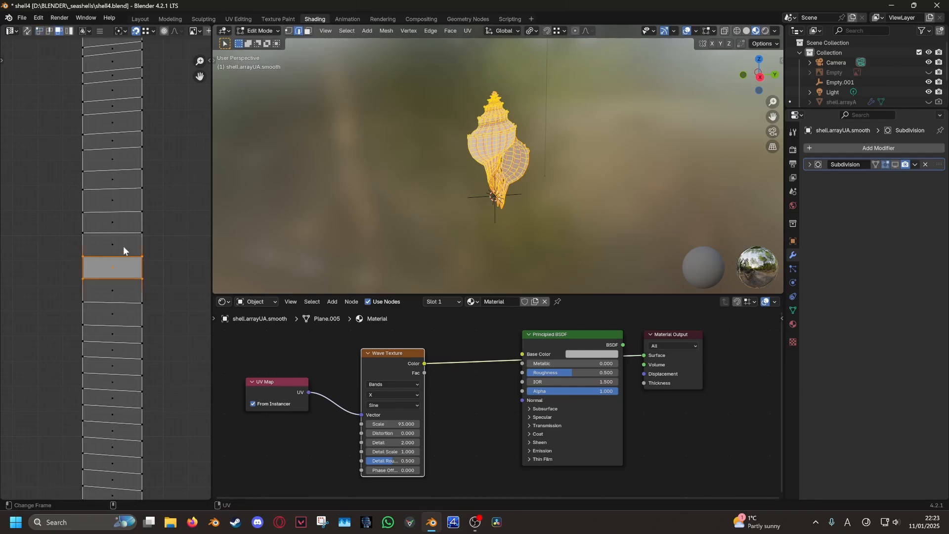
key("l")
scroll(118, 252, "down", 7)
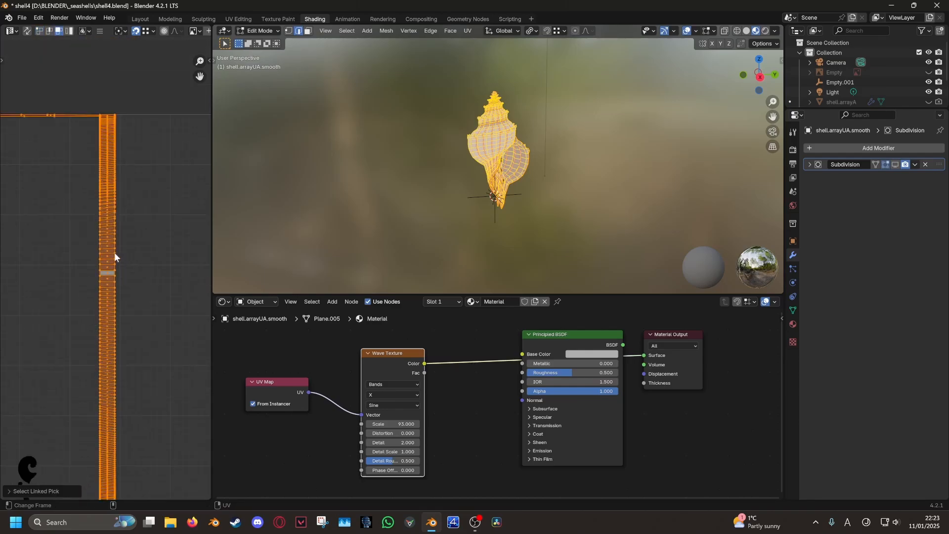
left_click(164, 203)
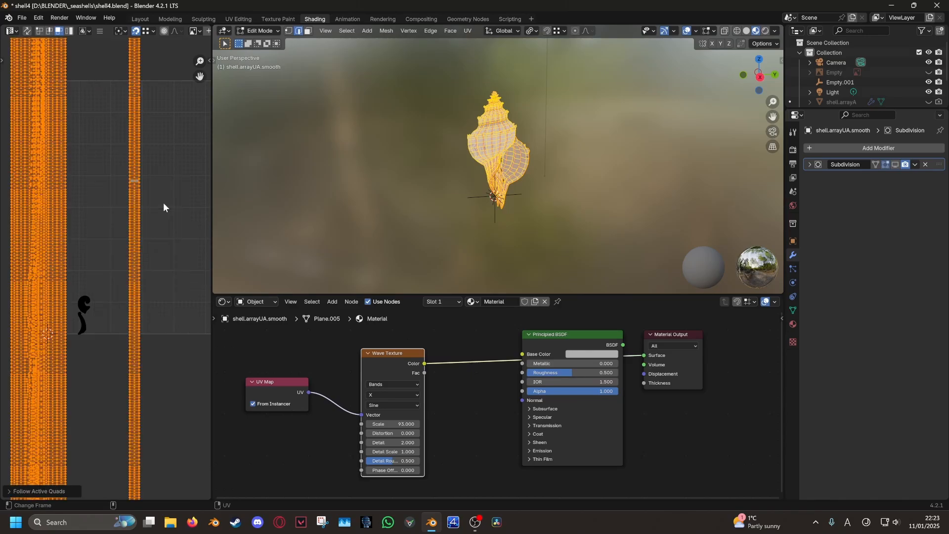
Preview the shell in object mode and set the Wave Texture Scale to 10.8
scroll(153, 211, "down", 3)
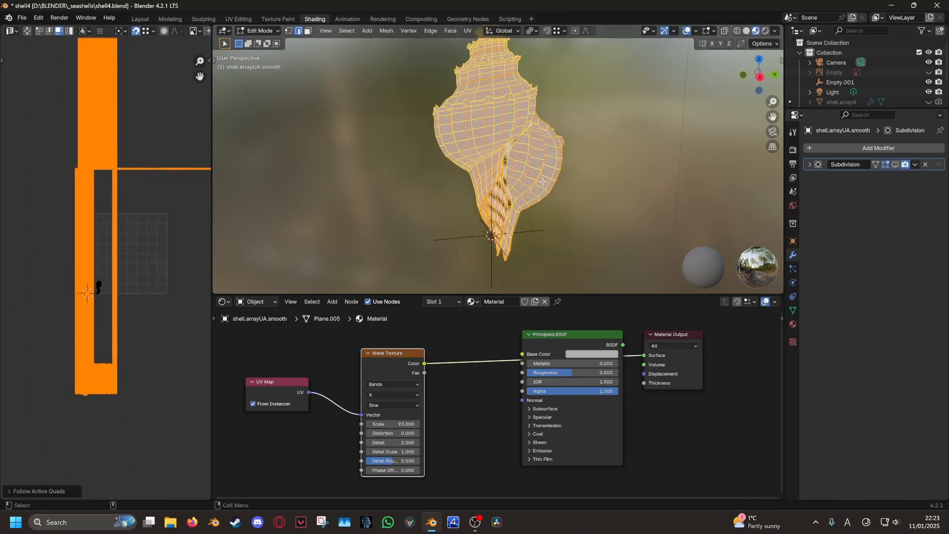
middle_click_drag(542, 181, 417, 232)
scroll(403, 183, "up", 3)
key("Tab")
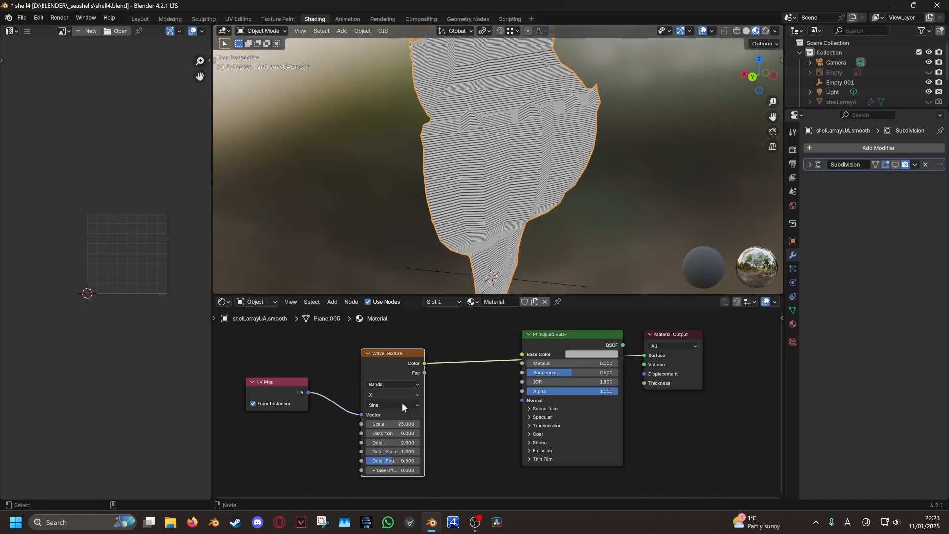
left_click_drag(393, 423, 289, 424)
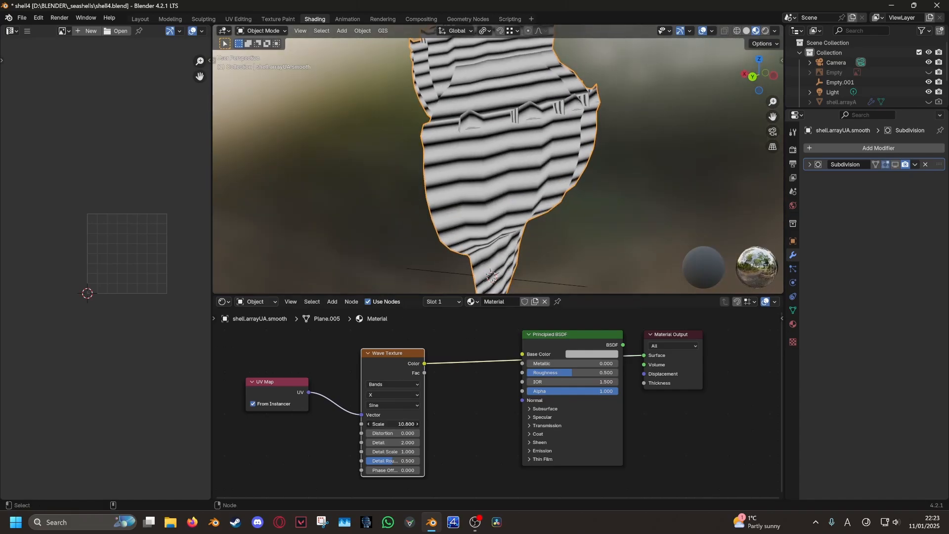
middle_click_drag(457, 197, 549, 184)
key("Tab")
Select a spiral UV island and check the shell's bands in object mode
left_click(99, 296)
scroll(94, 316, "up", 4)
middle_click_drag(94, 316, 120, 266)
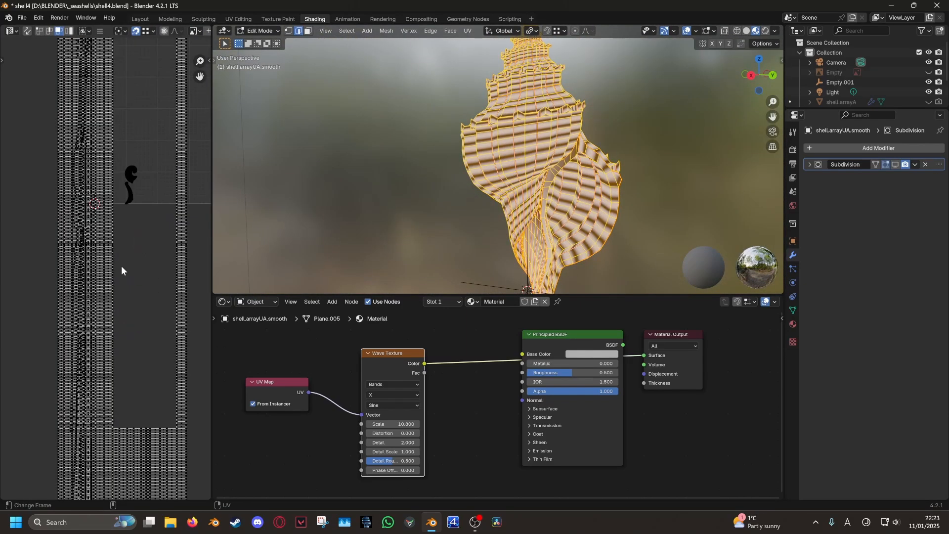
scroll(130, 187, "up", 8)
middle_click_drag(130, 187, 133, 245)
scroll(137, 259, "up", 2)
scroll(133, 255, "down", 10)
left_click(98, 209)
key("l")
middle_click_drag(257, 198, 471, 212)
key("Tab")
key("Tab")
scroll(105, 273, "up", 9)
middle_click_drag(396, 198, 446, 210)
key("Tab")
key("Tab")
Switch to face selection and pick faces on the lower curled UV island
key("alt+a")
key("3")
scroll(447, 210, "up", 1)
key("l")
key("l")
key("a")
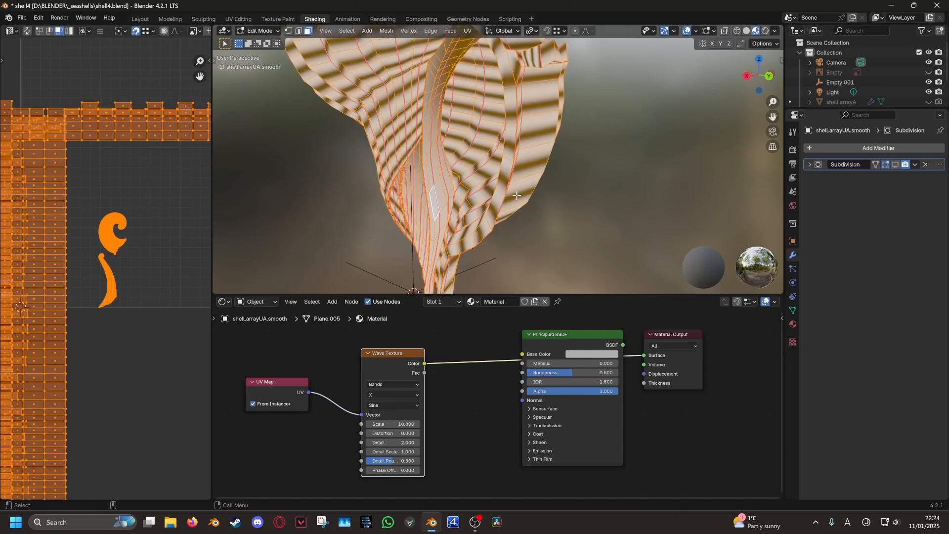
scroll(133, 212, "up", 6)
left_click(144, 190)
scroll(74, 231, "up", 6)
mouse_move(144, 190)
middle_mouse_down()
mouse_move(104, 262)
mouse_move(150, 183)
middle_mouse_up()
scroll(89, 254, "down", 8)
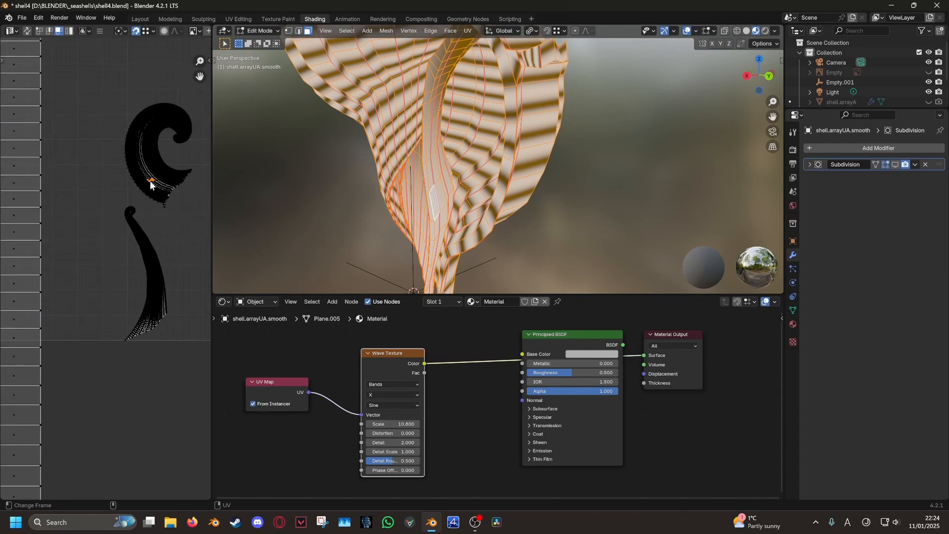
scroll(158, 277, "up", 8)
scroll(156, 275, "up", 4)
left_click(117, 201)
left_click(87, 225)
middle_click_drag(86, 225, 65, 269)
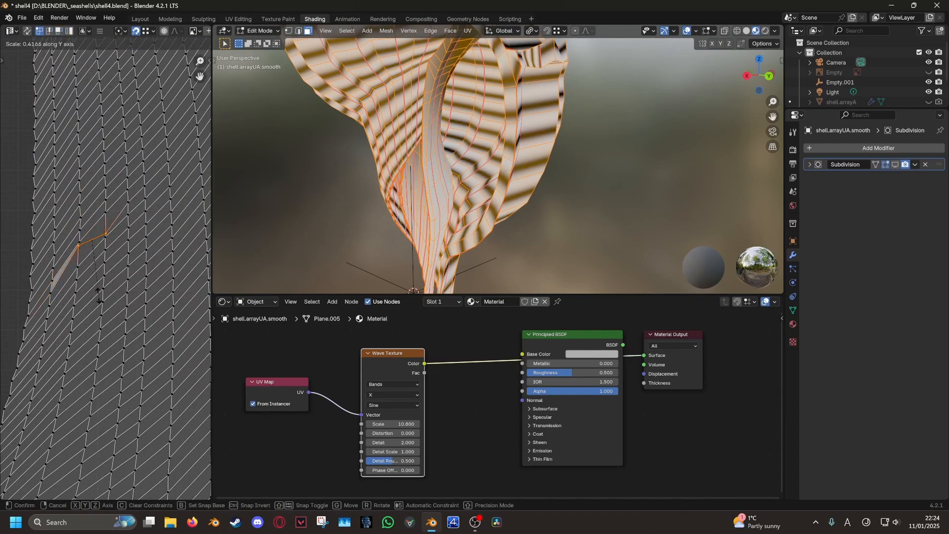
middle_click_drag(96, 206, 112, 179)
Shift an edge vertically, then straighten the island with Follow Active Quads
key("g")
key("y")
left_click(111, 208)
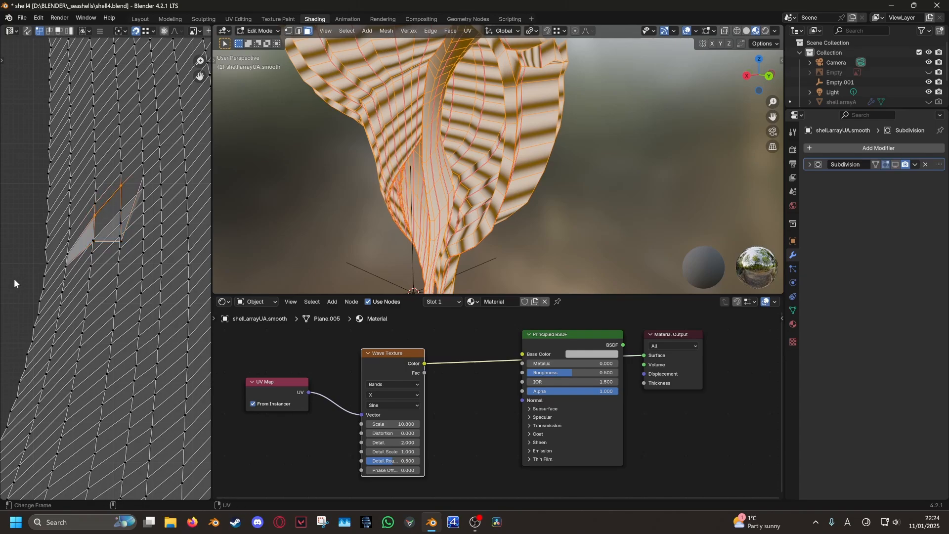
key("l")
left_click(108, 210)
key("l")
right_click(109, 217)
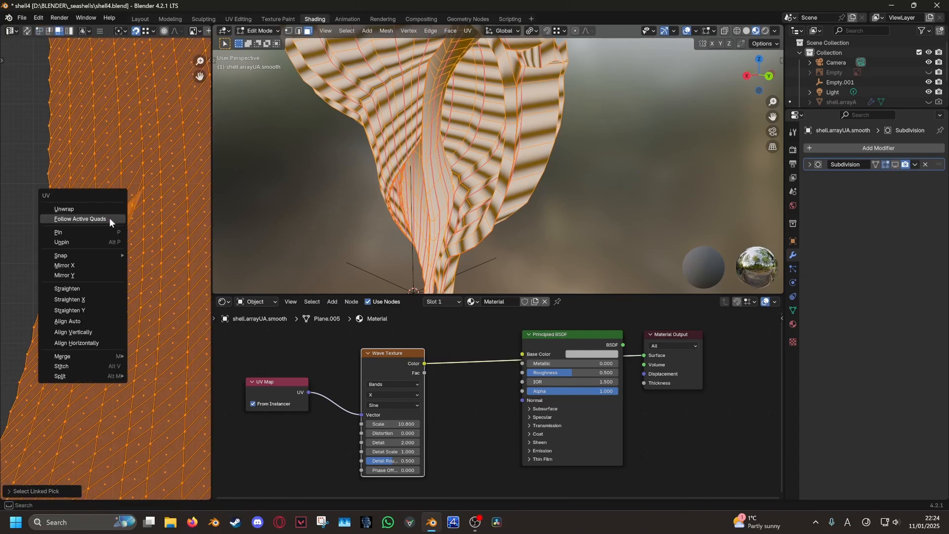
left_click(109, 219)
left_click(111, 243)
scroll(111, 245, "down", 2)
Straighten the next island into a tall strip, enlarge it and move it right
left_click(91, 217)
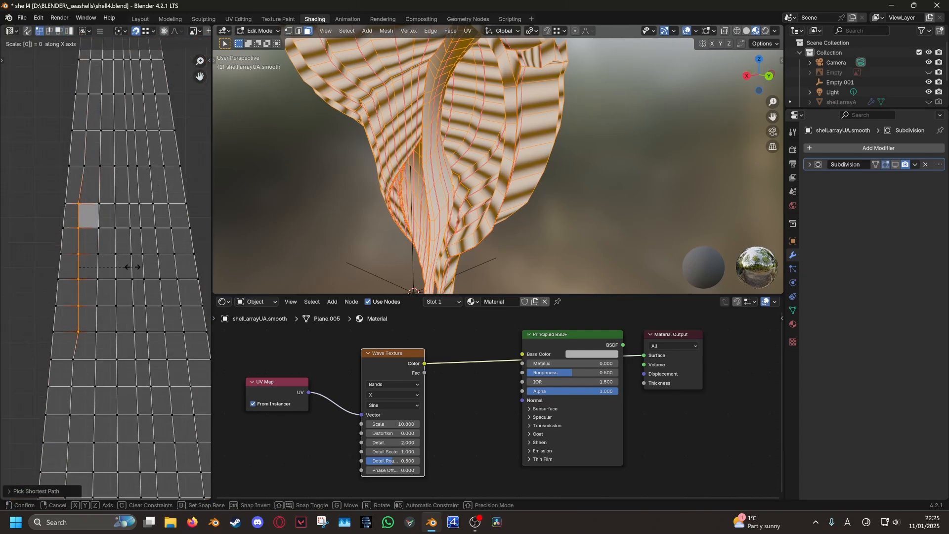
key("l")
right_click(102, 224)
left_click(105, 226)
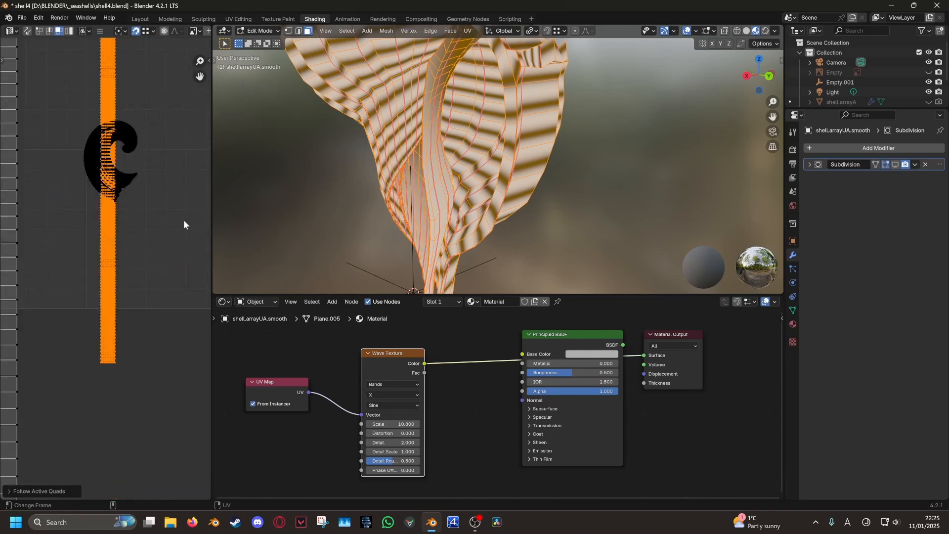
key("s")
left_click(31, 316)
key("s")
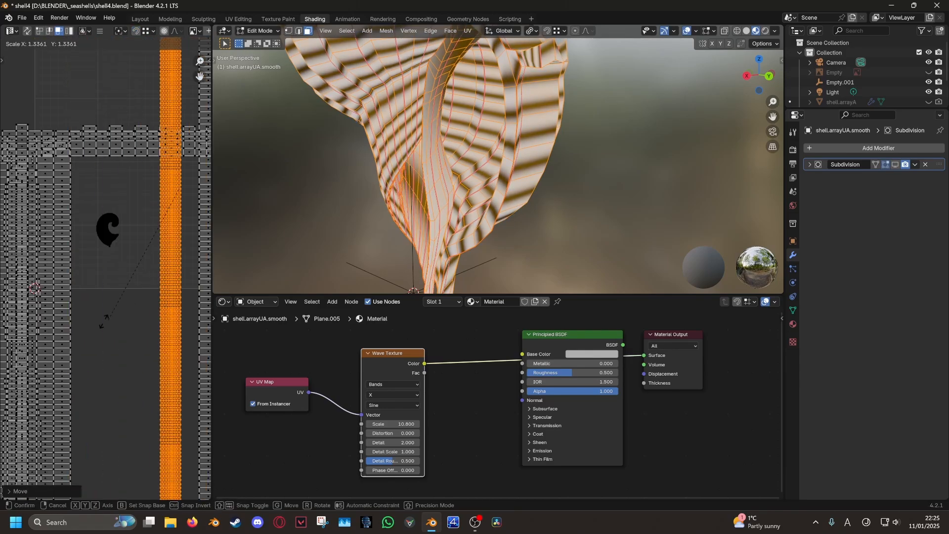
left_click(206, 459)
key("g")
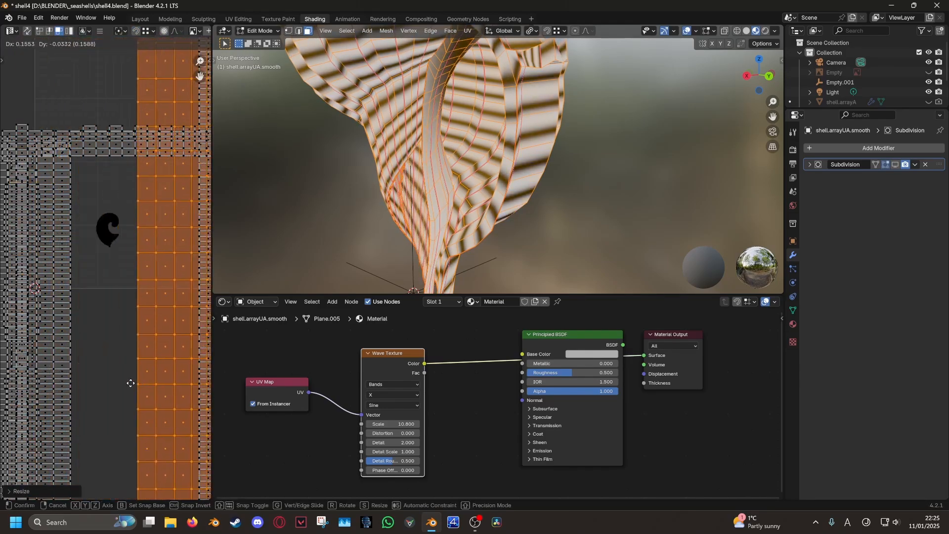
left_click(105, 381)
Preview the shell's bands in object mode, then return to UV editing
middle_click_drag(548, 183, 587, 168)
key("Tab")
scroll(629, 166, "down", 3)
key("Tab")
scroll(110, 247, "up", 8)
Move the curled spiral island into place between the straightened strips
left_click(130, 309)
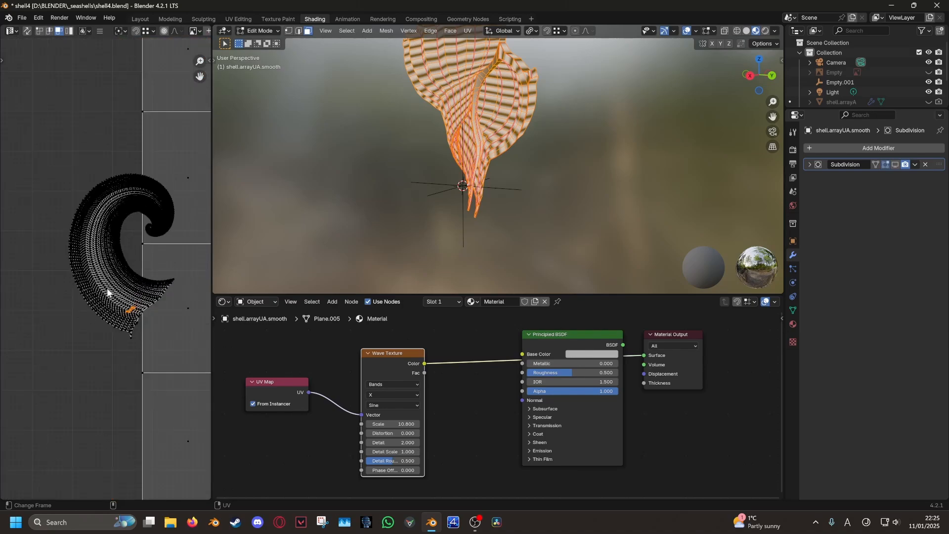
key("l")
scroll(127, 276, "down", 4)
key("g")
left_click(103, 294)
scroll(103, 294, "up", 5)
Straighten all UVs with Follow Active Quads from a reference face and rescale them
left_click(74, 292)
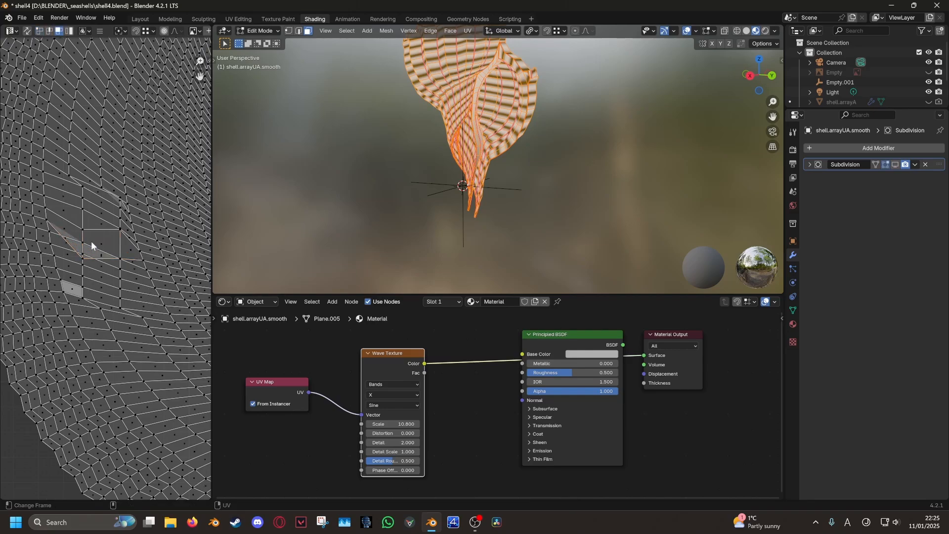
key("a")
key("u")
left_click(109, 256)
key("s")
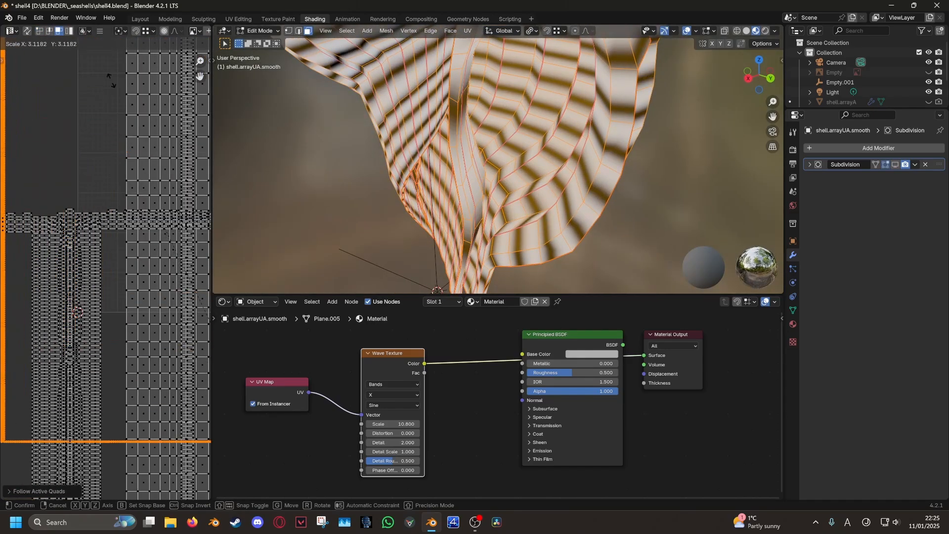
left_click(164, 448)
scroll(435, 198, "down", 3)
middle_click_drag(435, 198, 513, 227)
key("s")
left_click(205, 337)
Return to object mode and save the project as 'shell4 UV unwrapped.blend'
key("Tab")
scroll(435, 173, "down", 2)
middle_click_drag(434, 219, 689, 211)
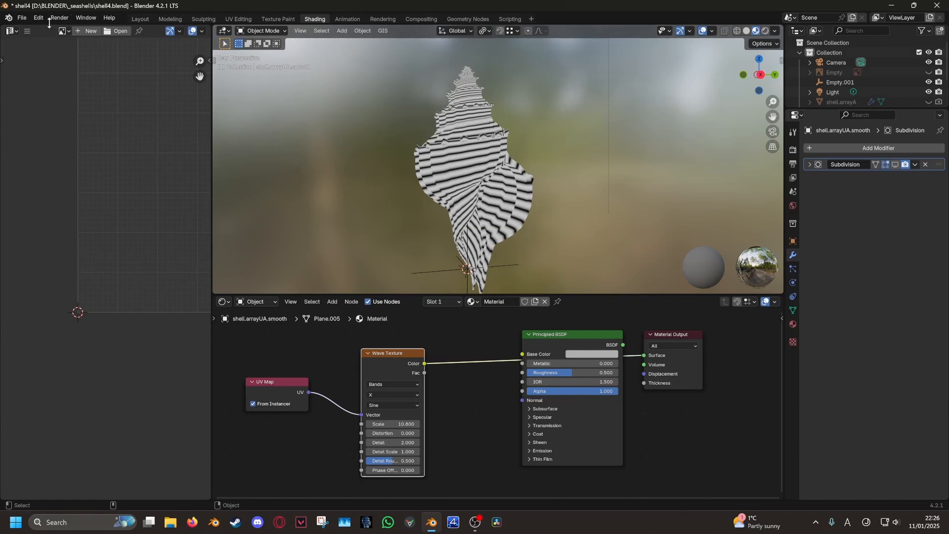
left_click(22, 17)
left_click(30, 102)
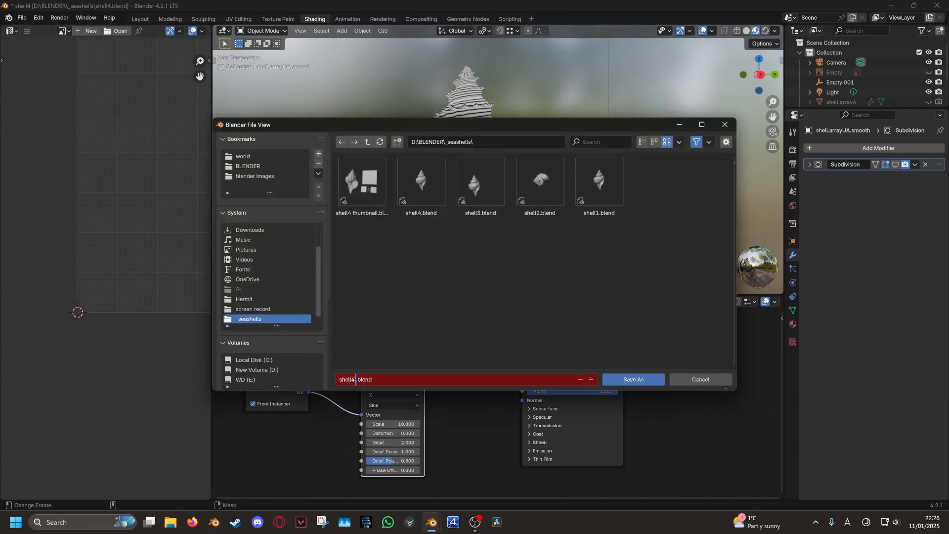
type("UV unwrapped")
left_click(638, 379)
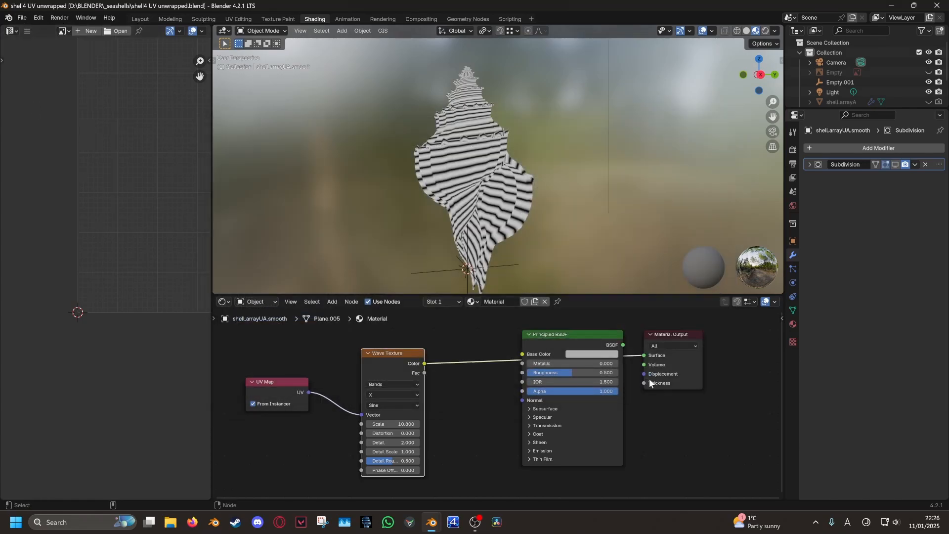
Try Wave Texture scales of 18 and 1, and raise the wave distortion to about 5.6
middle_click_drag(618, 286, 549, 201)
mouse_move(402, 425)
left_mouse_down()
mouse_move(425, 425)
mouse_move(390, 425)
mouse_move(435, 425)
mouse_move(392, 426)
left_mouse_up()
middle_click_drag(538, 208, 538, 230)
mouse_move(395, 425)
left_mouse_down()
mouse_move(368, 425)
mouse_move(422, 425)
mouse_move(411, 425)
left_mouse_up()
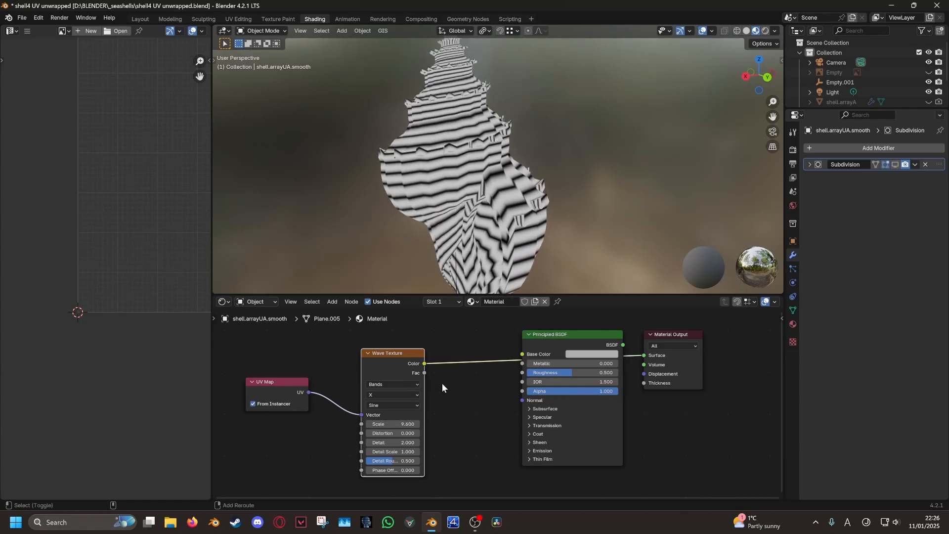
middle_click_drag(442, 383, 424, 352, "shift")
left_click_drag(375, 402, 434, 402)
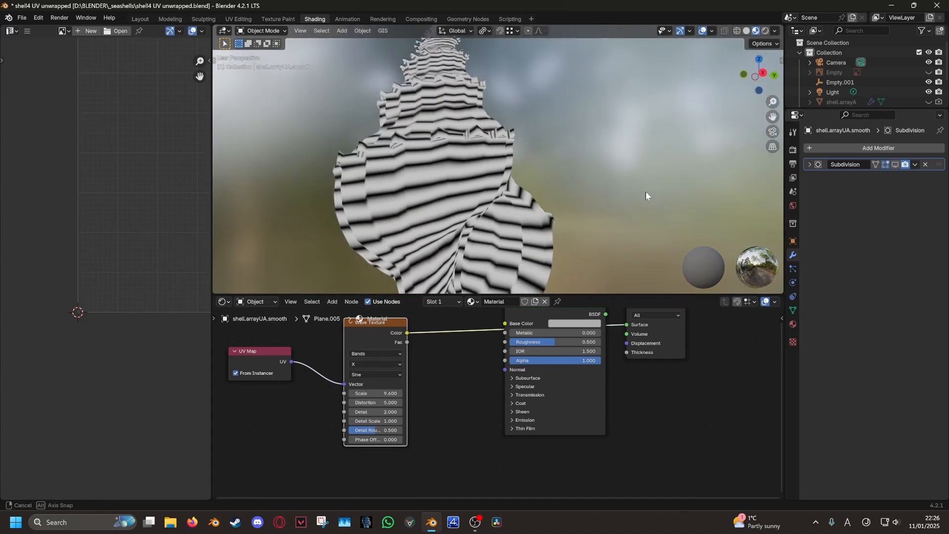
middle_click_drag(645, 191, 589, 206)
Show the reference shell image and raise the Wave Texture Scale to about 54
left_click(928, 72)
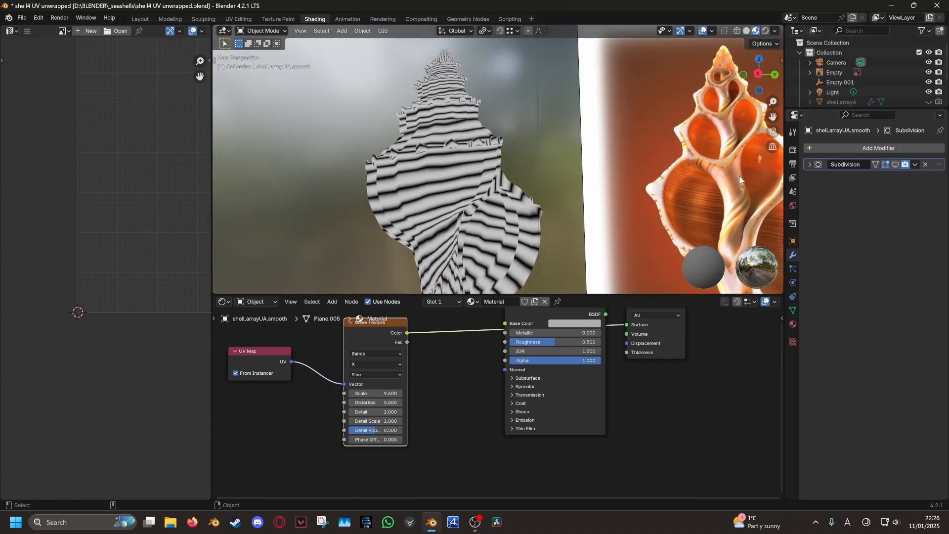
middle_click_drag(665, 249, 576, 142, "shift")
middle_click_drag(505, 230, 497, 273, "shift")
left_click_drag(359, 393, 451, 393)
Orbit to compare the finely striped shell face-on with the reference image
scroll(425, 207, "up", 3)
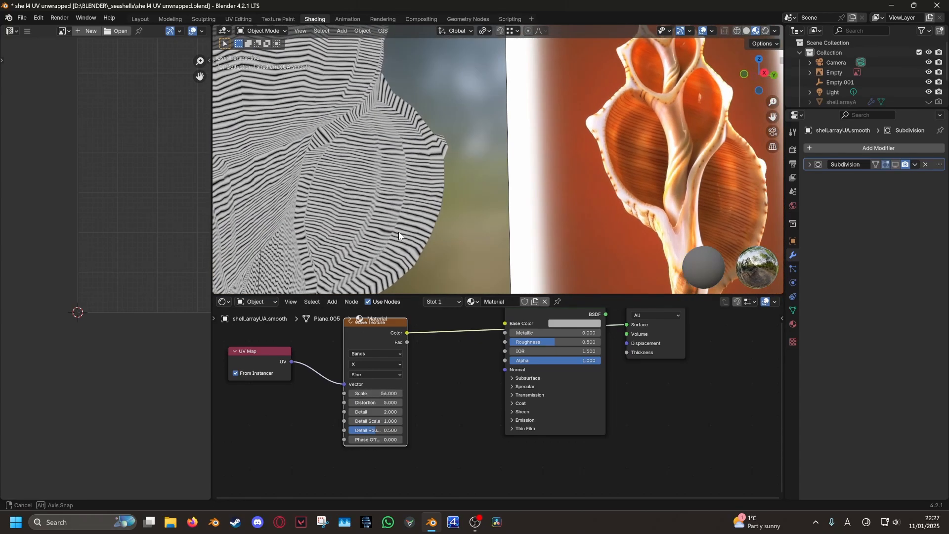
middle_click_drag(403, 232, 446, 223, "shift")
scroll(448, 188, "down", 3)
middle_click_drag(489, 340, 487, 323)
middle_click_drag(610, 203, 544, 196)
middle_click_drag(499, 336, 512, 318)
middle_click_drag(477, 212, 546, 197)
middle_click_drag(441, 354, 448, 422)
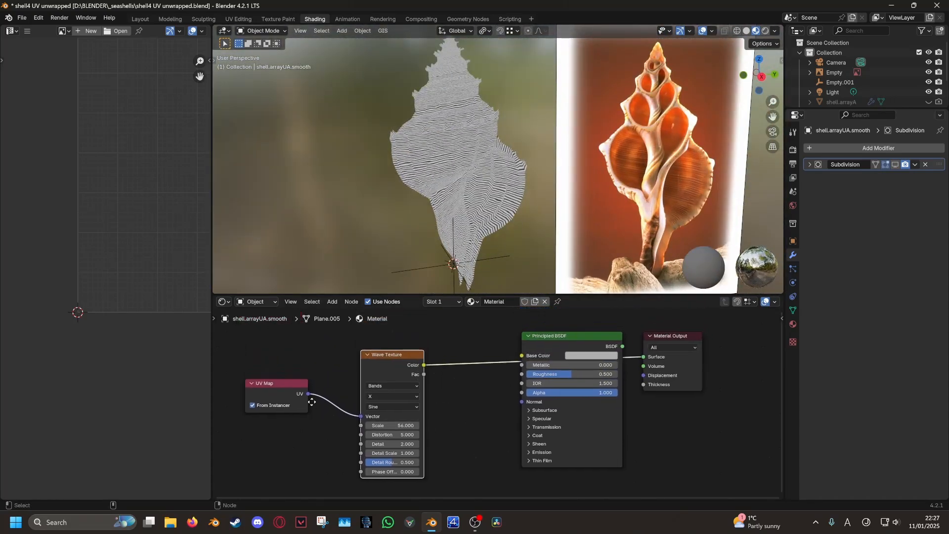
middle_click_drag(312, 401, 306, 383)
Insert a Color Ramp before Base Color, sliding its white stop to about 0.316
left_click(330, 301)
mouse_move(348, 346)
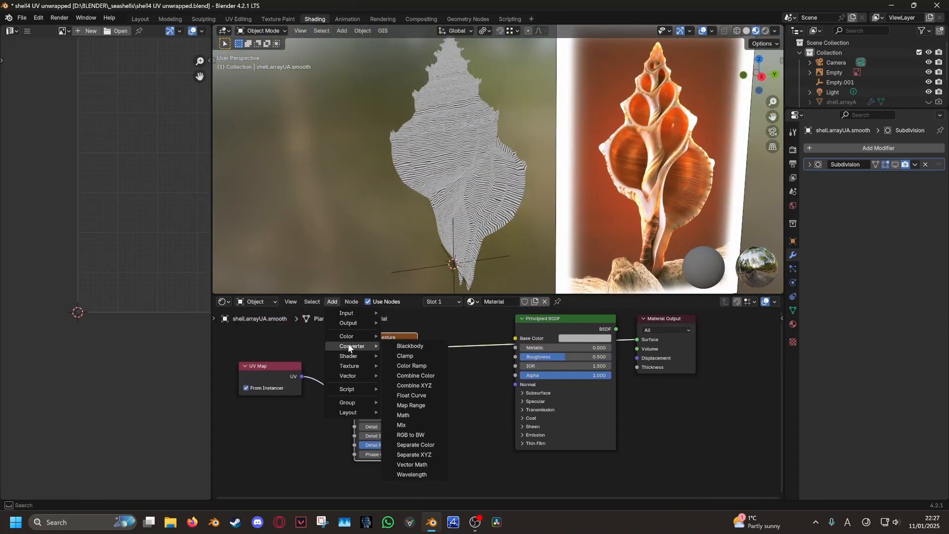
left_click(420, 365)
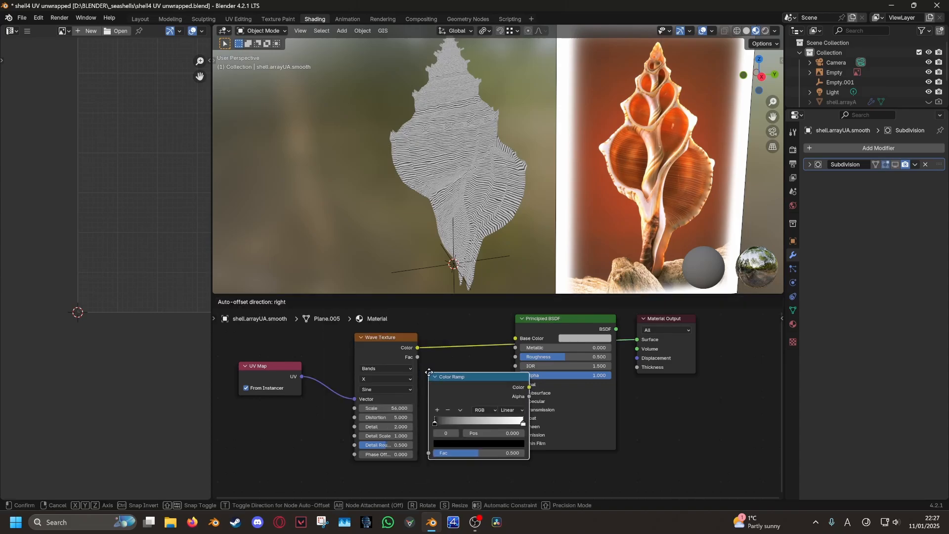
left_click(438, 369)
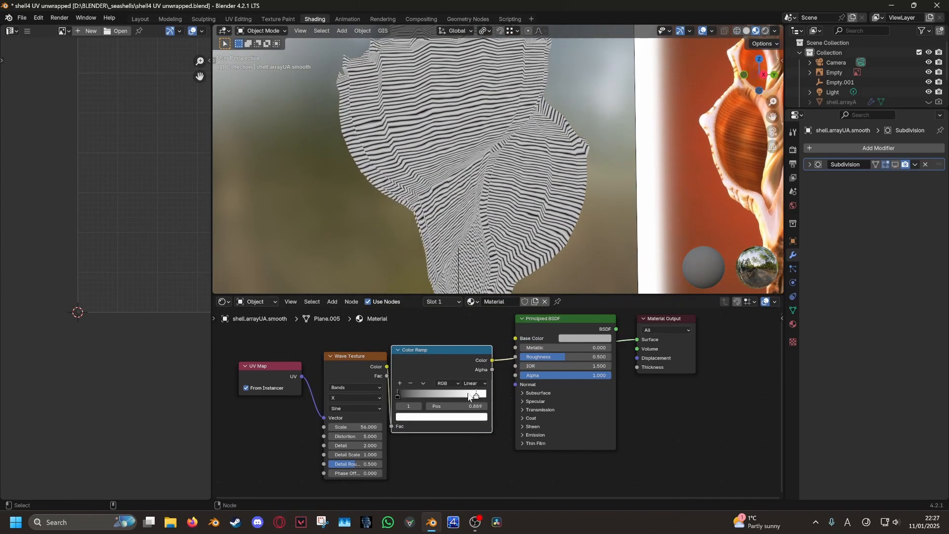
mouse_move(468, 395)
left_mouse_down()
mouse_move(388, 395)
mouse_move(416, 404)
left_mouse_up()
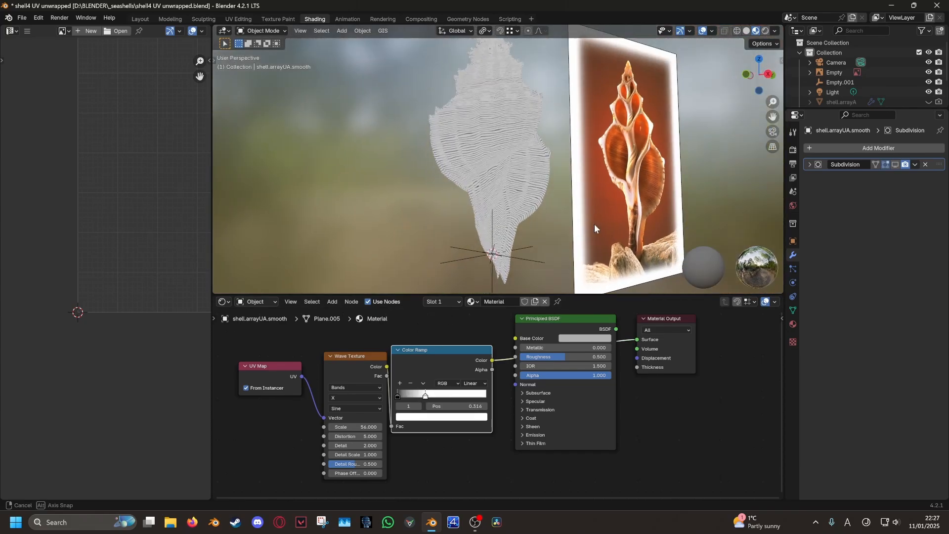
Recolour the black Color Ramp stop with an orange sampled from the reference shell
middle_click_drag(610, 225, 528, 184)
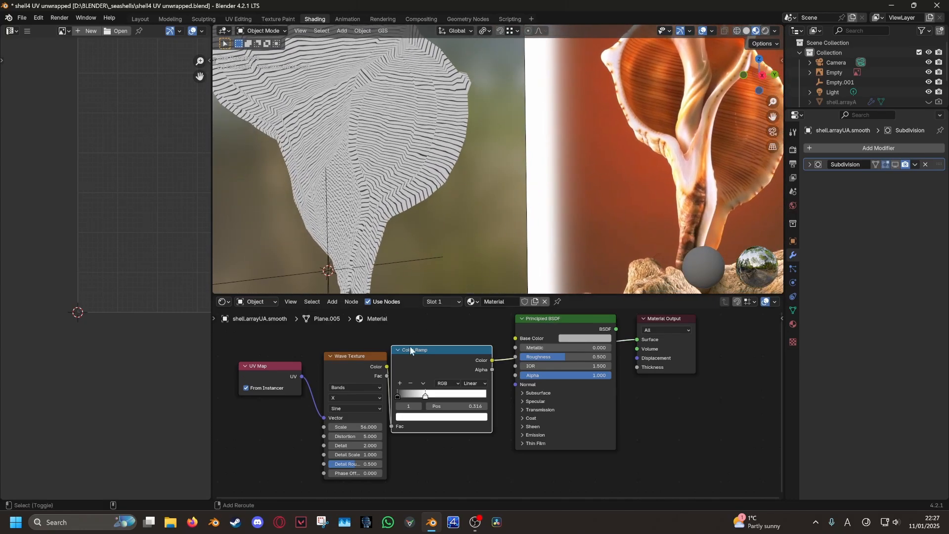
left_click(398, 395)
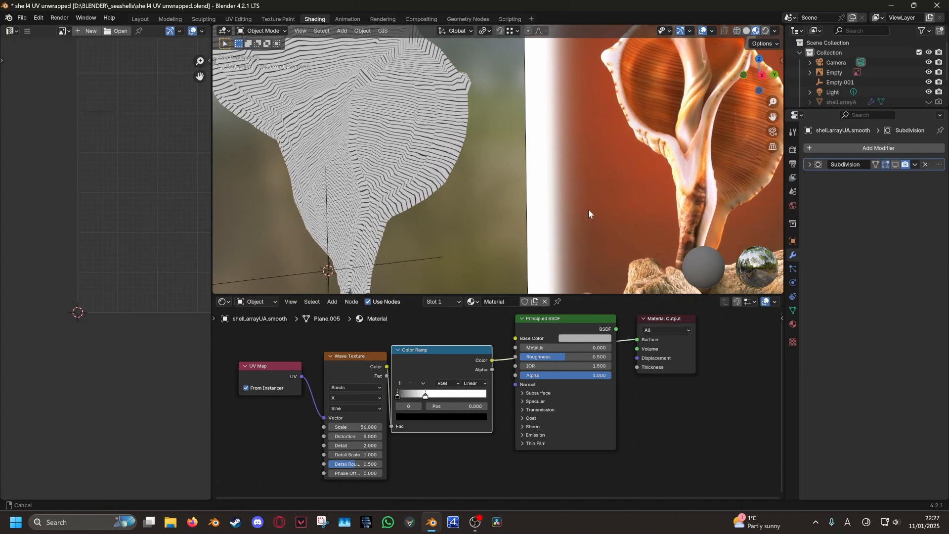
left_click(441, 417)
left_click(478, 377)
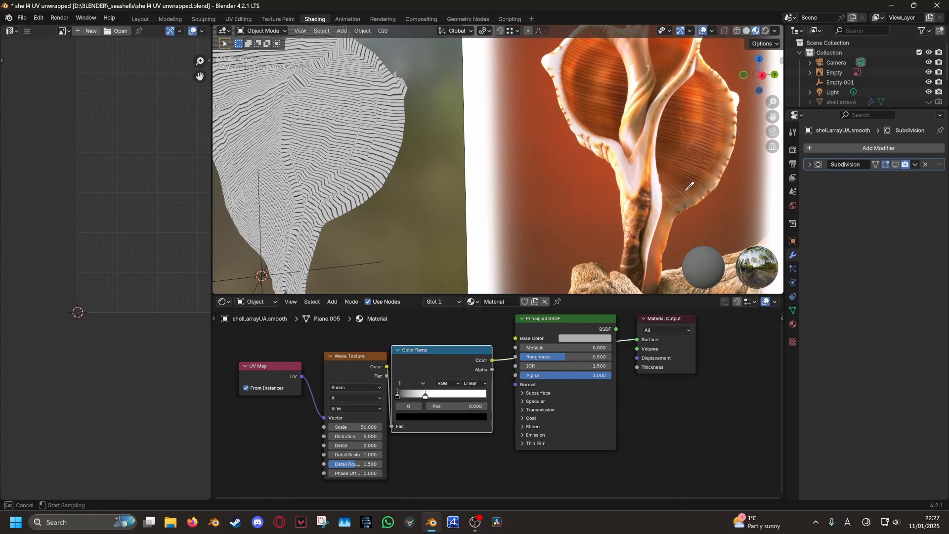
middle_click_drag(691, 185, 440, 224, "shift")
scroll(512, 215, "up", 8)
scroll(440, 224, "up", 3)
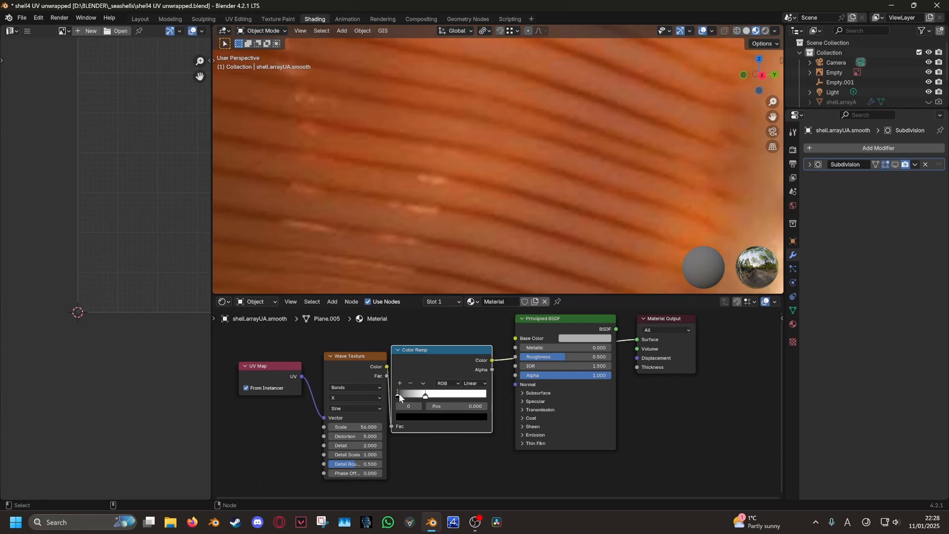
left_click(421, 418)
left_click(477, 379)
Recolour the other ramp stop with a pale peach sampled from the reference ribs
left_click(435, 418)
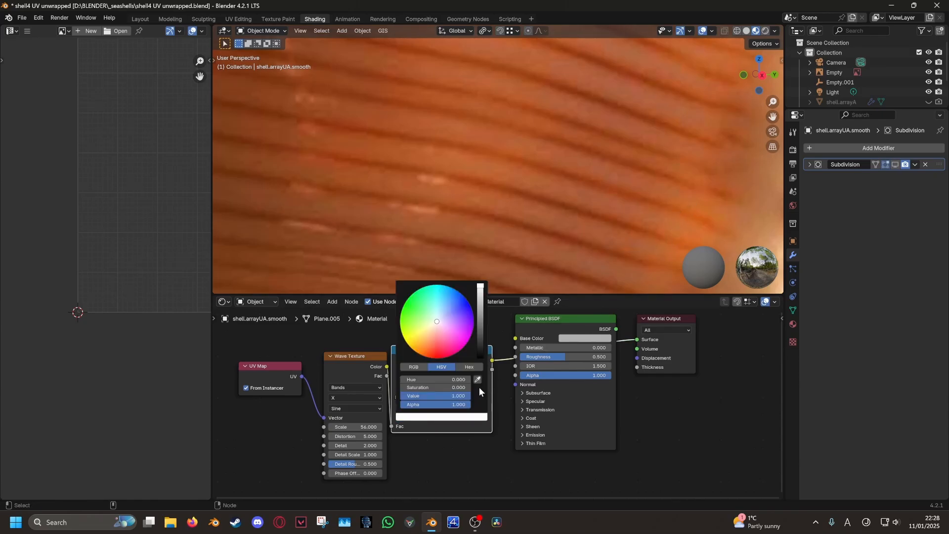
left_click(479, 385)
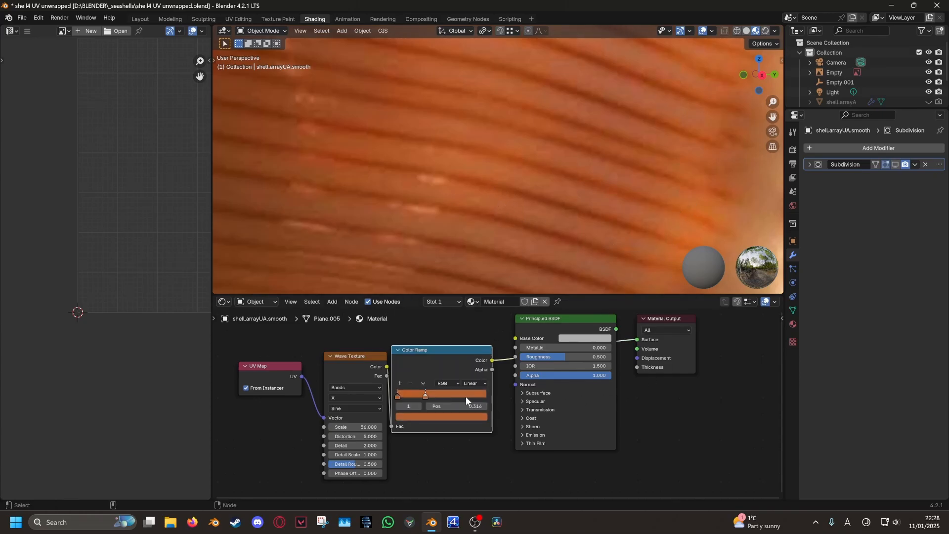
left_click(471, 418)
left_click(478, 379)
scroll(494, 208, "down", 6)
scroll(572, 207, "up", 2)
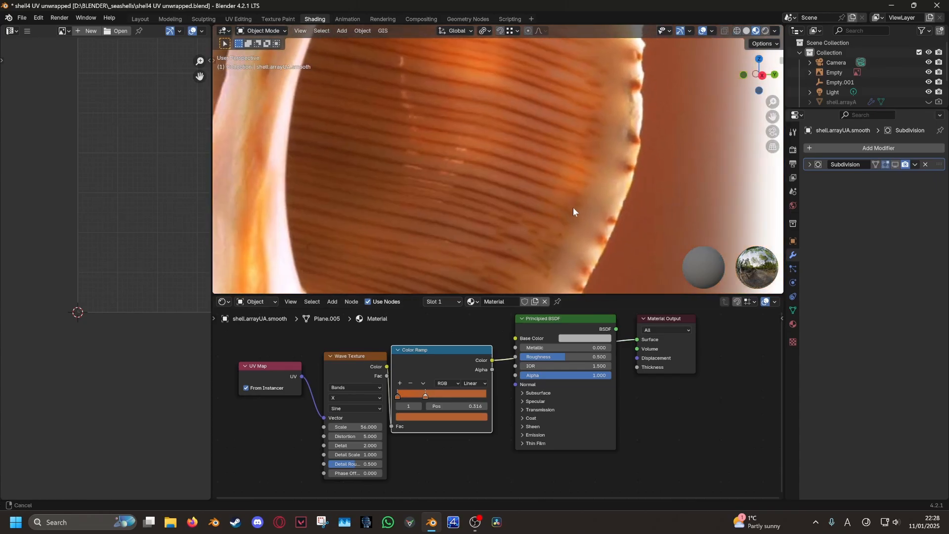
middle_click_drag(573, 206, 525, 180, "shift")
left_click(473, 417)
left_click(478, 379)
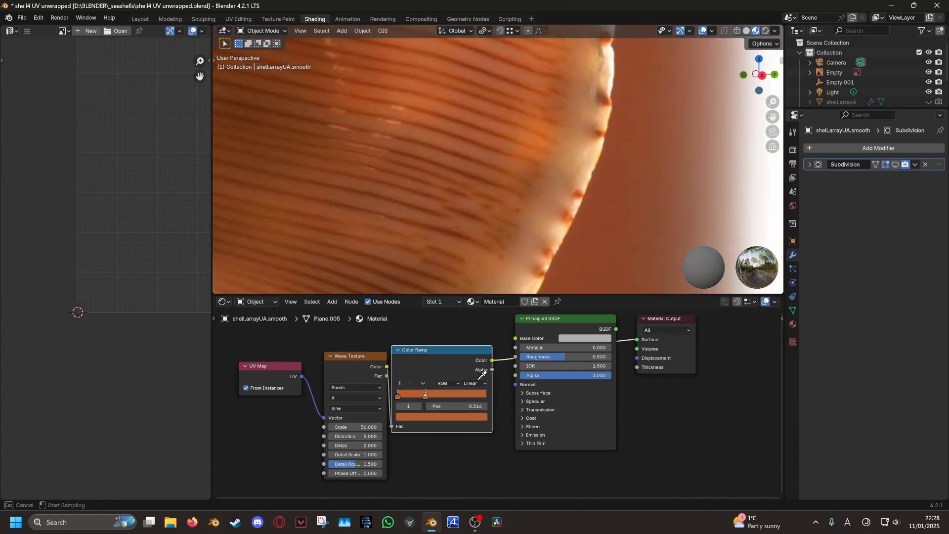
scroll(407, 177, "down", 12)
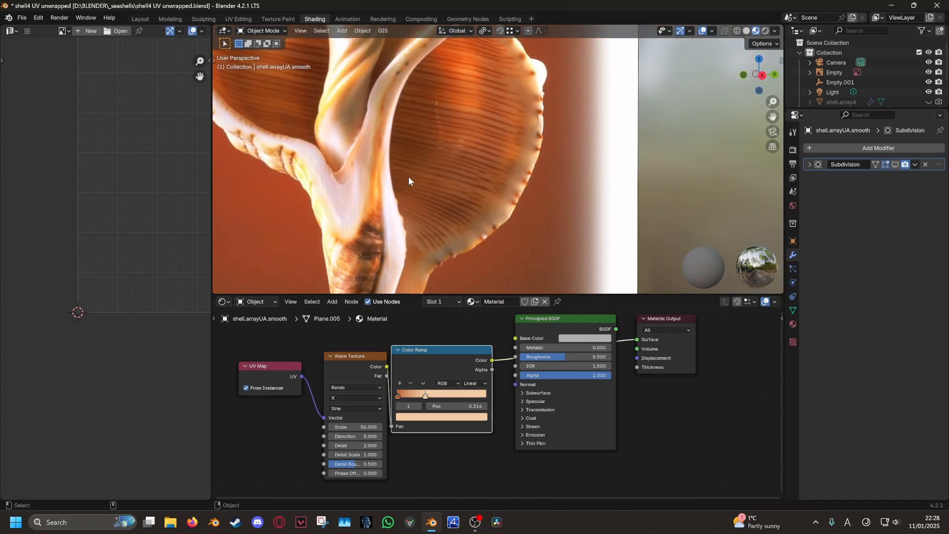
middle_click_drag(402, 181, 523, 208, "shift")
scroll(527, 193, "up", 5)
Slide the lighter Color Ramp stop to about 0.370 to rebalance the peach bands
left_click_drag(429, 396, 461, 396)
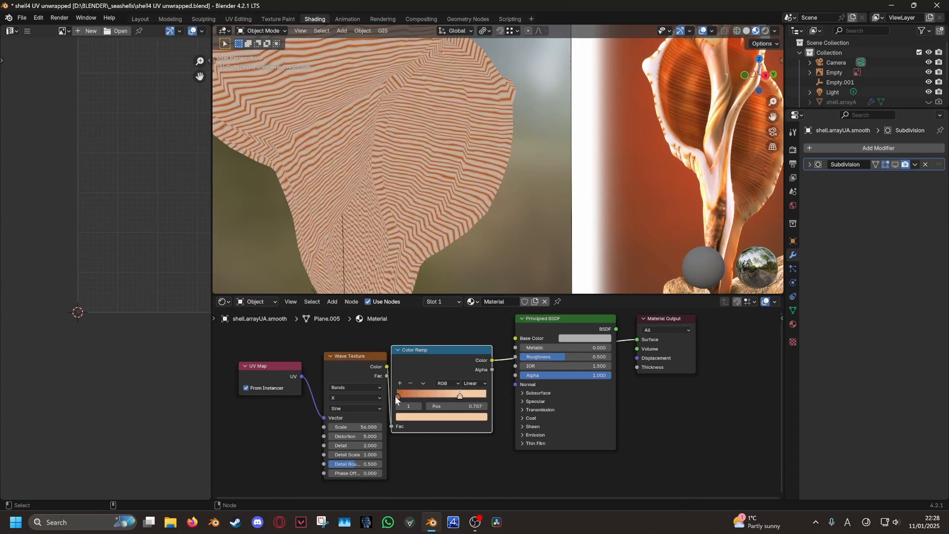
left_click_drag(395, 395, 405, 394)
left_click_drag(410, 394, 437, 396)
scroll(549, 217, "down", 2)
middle_click_drag(548, 218, 535, 217)
middle_click_drag(466, 114, 504, 173, "shift")
scroll(504, 173, "up", 3)
left_click(443, 414)
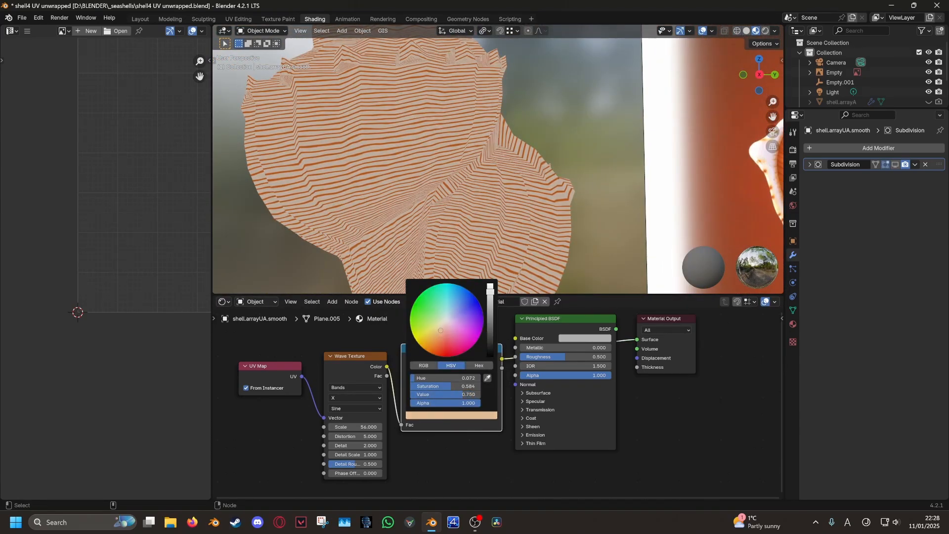
scroll(603, 224, "down", 6)
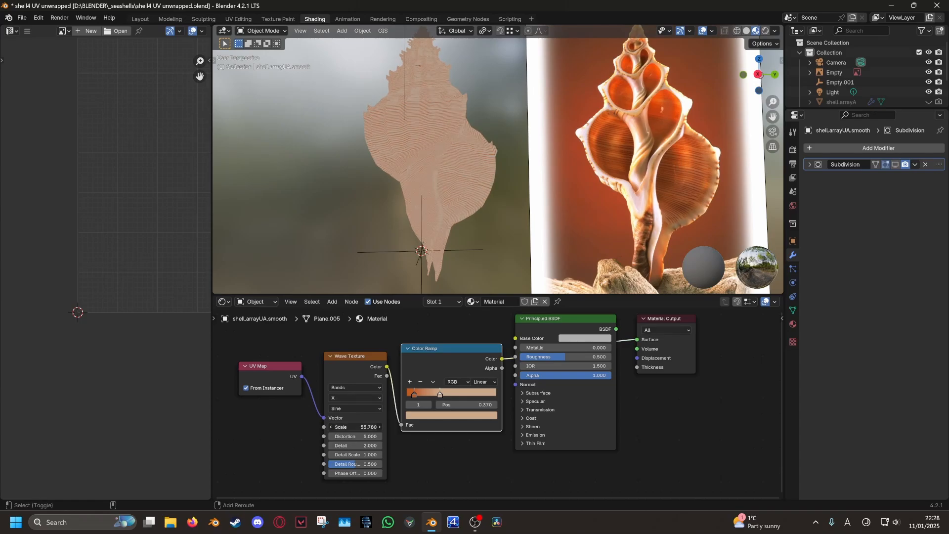
Lower the Wave Texture Scale, shift the texture nodes left and reconnect the ramp to Base Color
left_click_drag(355, 427, 345, 426)
scroll(479, 220, "up", 3)
middle_click_drag(480, 222, 492, 241)
scroll(476, 397, "down", 2)
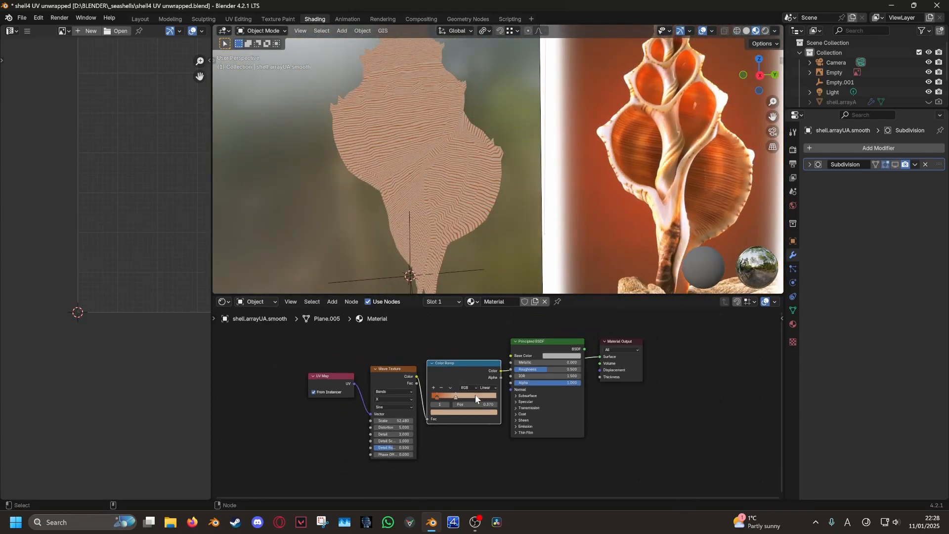
middle_click_drag(475, 394, 477, 397)
key("l")
key("l")
left_click_drag(457, 377, 369, 385)
left_click_drag(511, 356, 512, 358)
left_click_drag(545, 346, 508, 355)
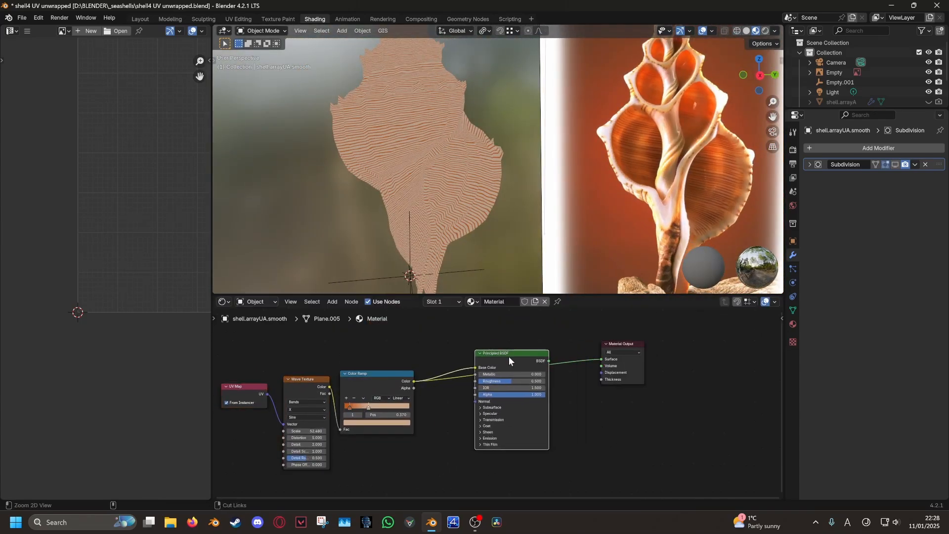
Turn on the Subdivision modifier's viewport display to smooth the shell
middle_click_drag(431, 246, 622, 150)
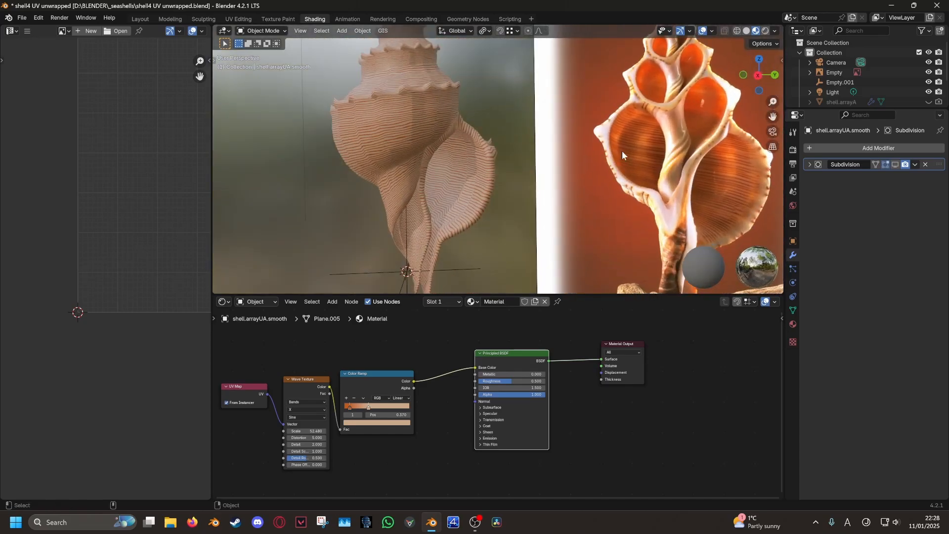
left_click(895, 165)
middle_click_drag(437, 197, 441, 166)
middle_click_drag(346, 377, 367, 317)
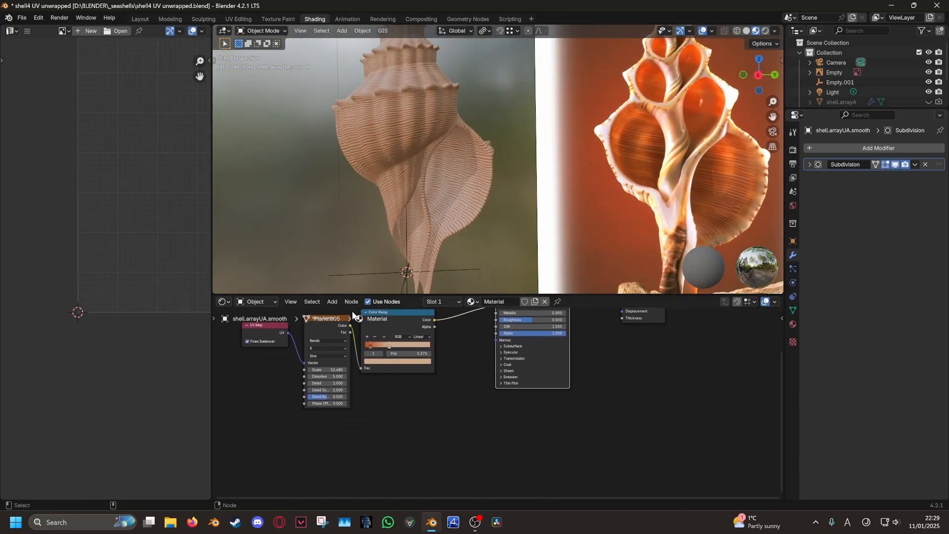
left_click(337, 301)
Add a Bump node below the shader and connect it to the shader's Normal
mouse_move(339, 314)
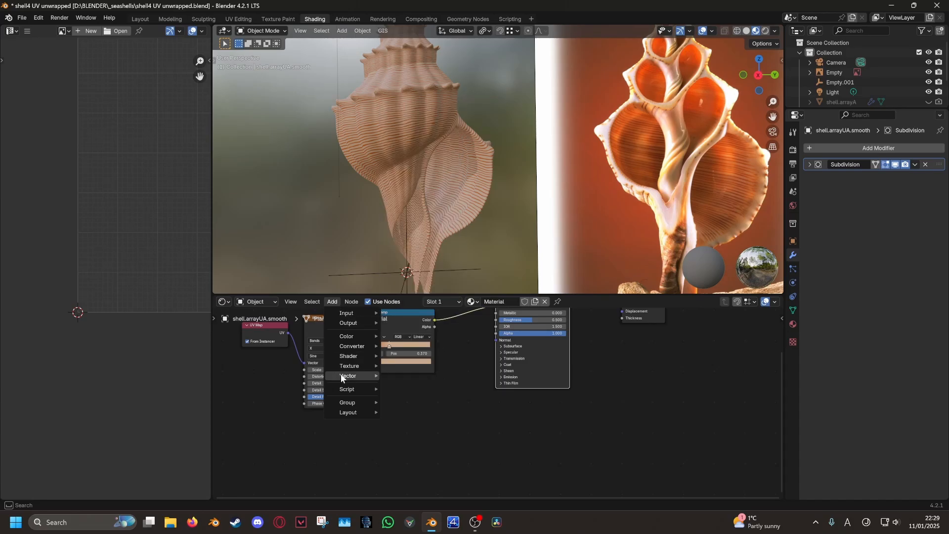
left_click(403, 375)
left_click(496, 428)
middle_click_drag(497, 429, 458, 434)
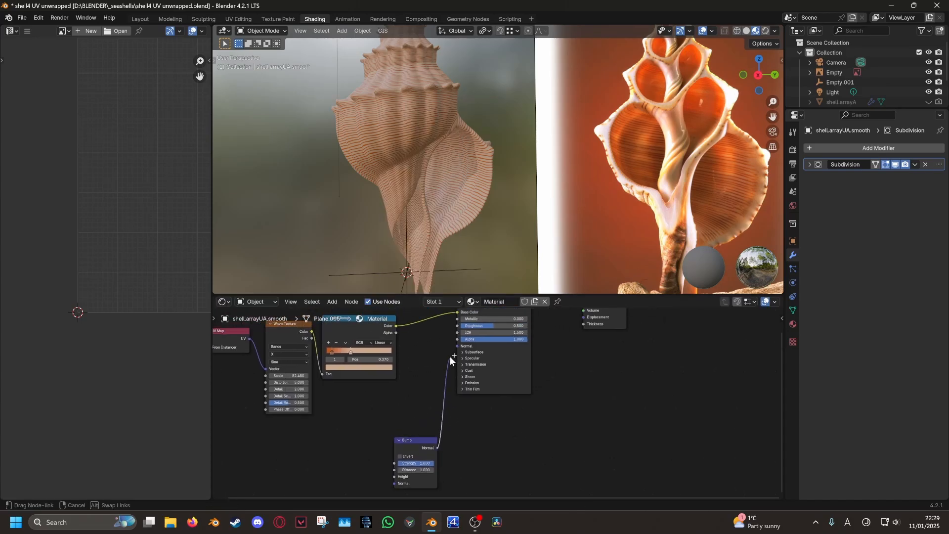
left_click_drag(450, 357, 455, 347)
scroll(444, 397, "down", 1)
Rearrange the UV Map and Wave Texture nodes and duplicate the Wave Texture below the original
middle_click_drag(357, 401, 445, 406)
left_click_drag(322, 352, 263, 403)
middle_click_drag(305, 439, 275, 428)
left_click_drag(351, 337, 323, 367)
mouse_move(316, 407)
middle_mouse_down()
mouse_move(327, 377)
mouse_move(328, 398)
middle_mouse_up()
key("shift+d")
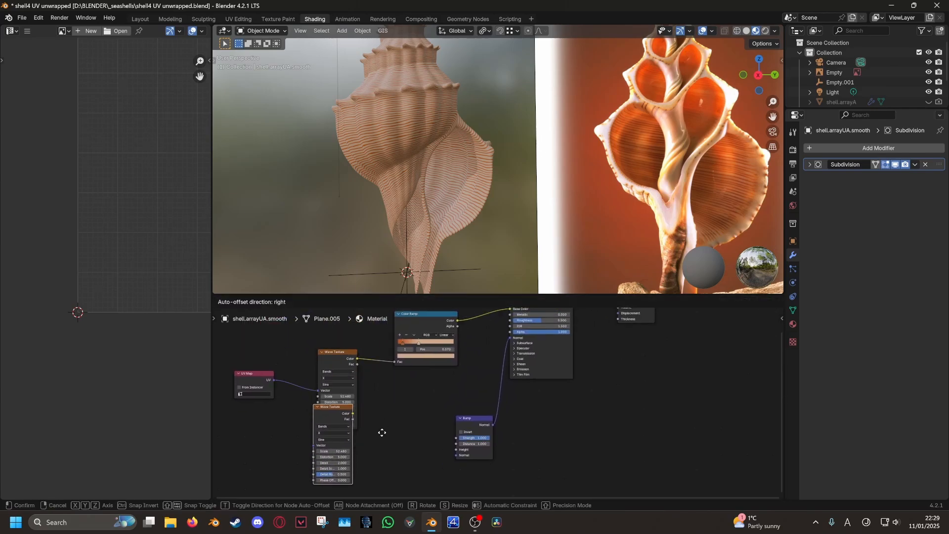
left_click(384, 468)
middle_click_drag(377, 433, 387, 377)
Preview the lower Wave Texture on the shell and adjust its Scale
left_click(283, 325)
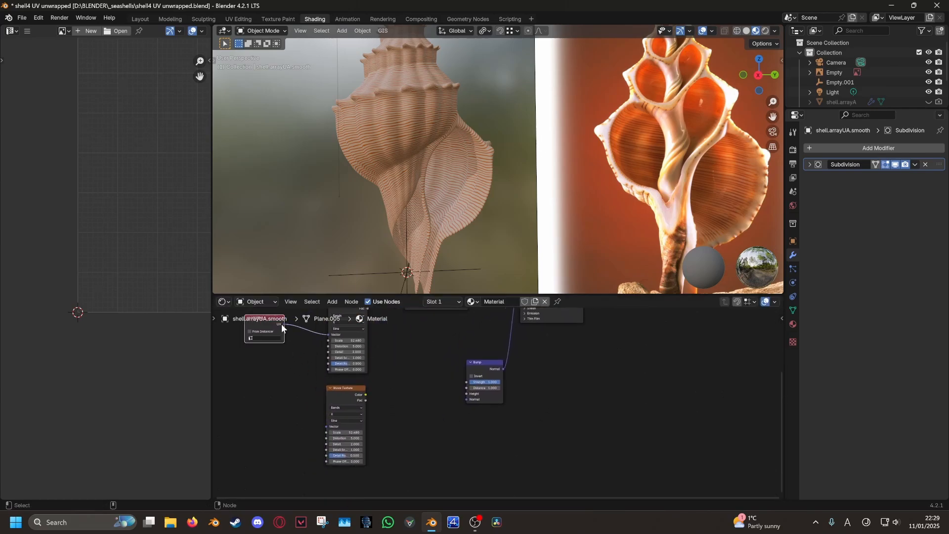
left_click(353, 397, "ctrl+shift")
scroll(360, 401, "up", 3)
left_click_drag(307, 440, 222, 440)
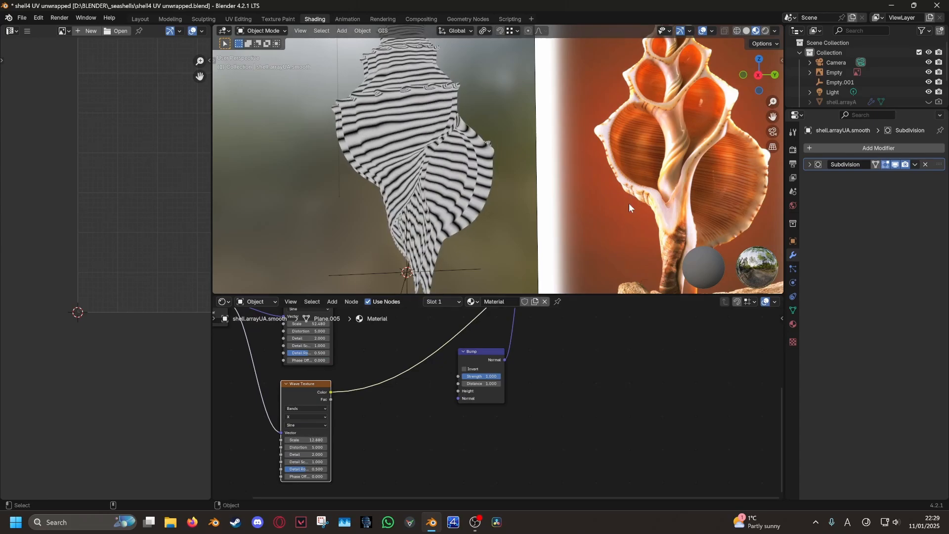
scroll(422, 433, "down", 2)
middle_click_drag(318, 409, 464, 430)
left_click_drag(390, 344, 294, 409)
middle_click_drag(459, 403, 449, 334)
Duplicate the Color Ramp and plug the UV Map into the Wave's Vector input
left_click(526, 334)
key("shift+d")
left_click(337, 468)
left_click_drag(395, 363, 443, 363)
scroll(452, 396, "up", 2)
left_click_drag(375, 378, 380, 360)
left_click_drag(456, 391, 456, 394)
left_click_drag(379, 360, 360, 430)
Duplicate the Wave Texture again and connect its colour to the ramp copy's Fac
left_click(480, 347)
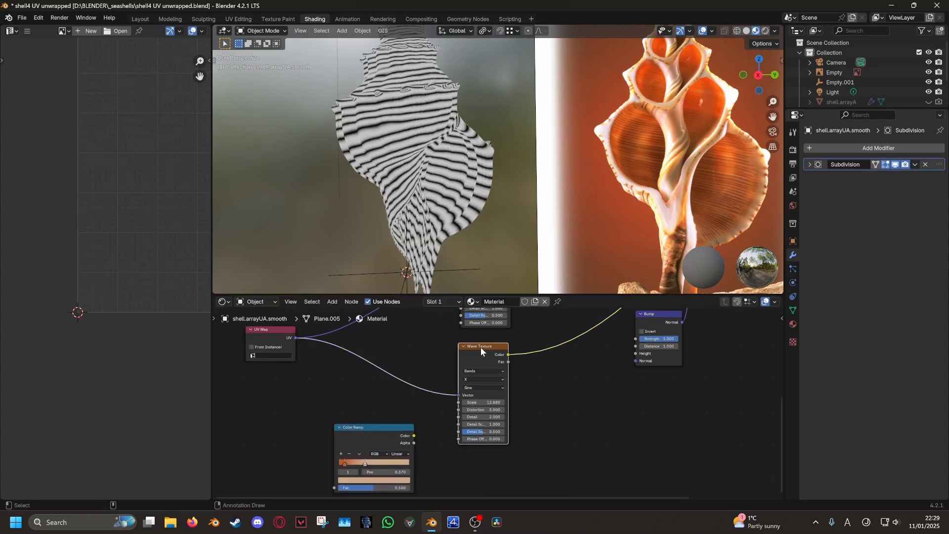
key("shift+d")
left_click(306, 381)
middle_click_drag(339, 393, 316, 363)
left_click_drag(333, 395, 347, 400)
left_click_drag(299, 351, 283, 402)
middle_click_drag(290, 405, 364, 366)
left_click_drag(369, 369, 398, 424)
scroll(391, 410, "down", 4)
Enable From Instancer on the UV Map, feed it to the lower Wave Texture, and preview the ramp
middle_click_drag(392, 410, 391, 443)
left_click(353, 345)
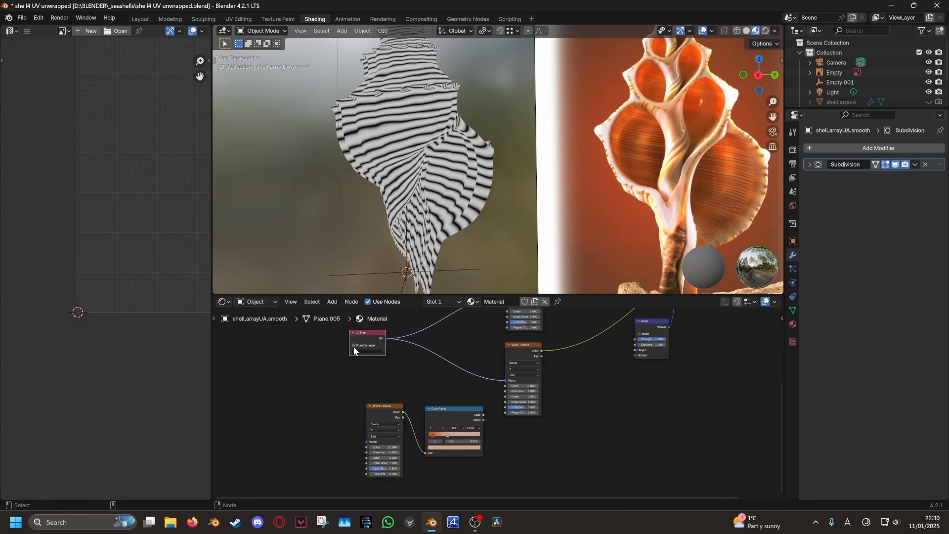
left_click_drag(368, 333, 370, 443)
scroll(441, 390, "up", 2)
mouse_move(448, 409)
middle_mouse_down()
mouse_move(440, 391)
mouse_move(446, 424)
middle_mouse_up()
left_click(440, 387, "ctrl+shift")
scroll(457, 419, "up", 3)
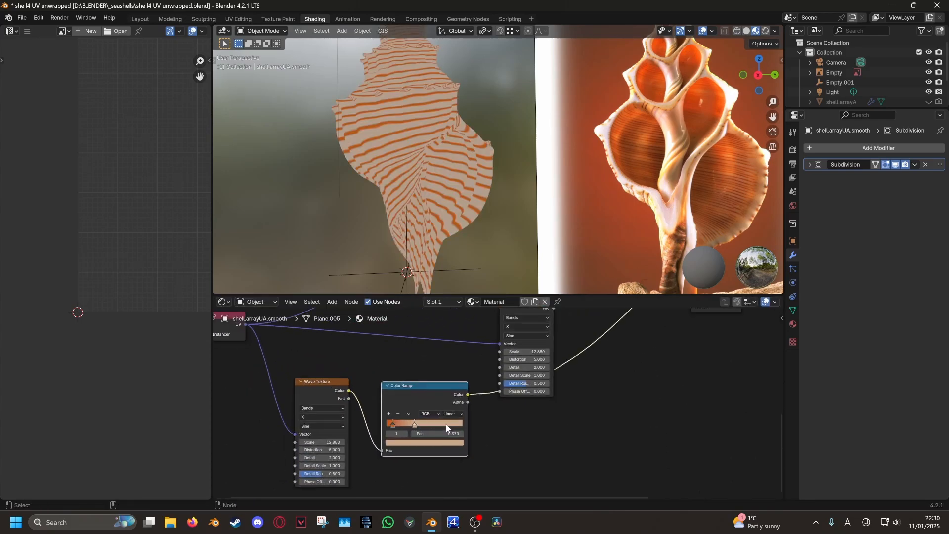
Turn both ramp stops black, with the first stop at position 0.000
left_click(406, 441)
left_click_drag(407, 419, 389, 417)
left_click_drag(456, 368, 457, 393)
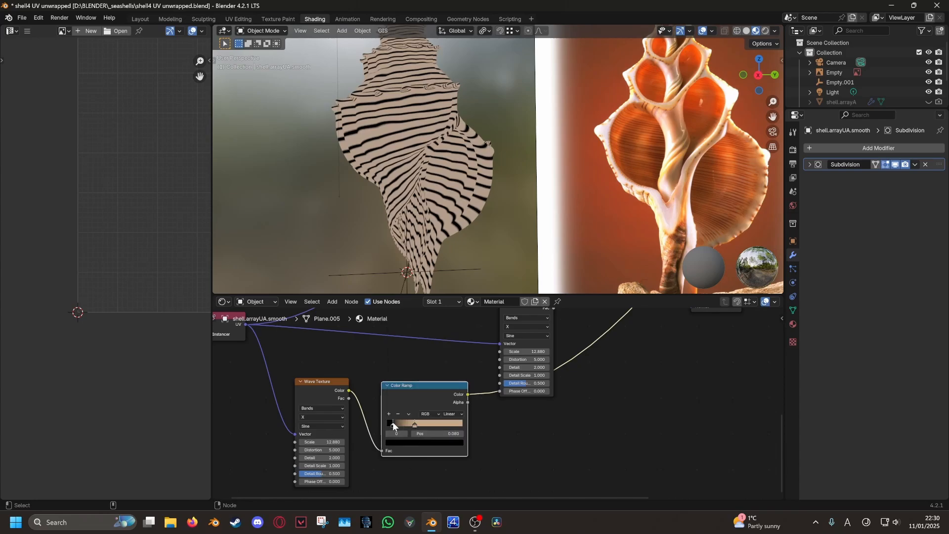
left_click_drag(393, 423, 385, 424)
left_click(416, 424)
left_click(426, 442)
mouse_move(457, 377)
left_mouse_down()
mouse_move(458, 393)
mouse_move(458, 334)
mouse_move(460, 394)
left_mouse_up()
Set the left ramp stop's HSV Value to 50, making it white
scroll(444, 420, "up", 3)
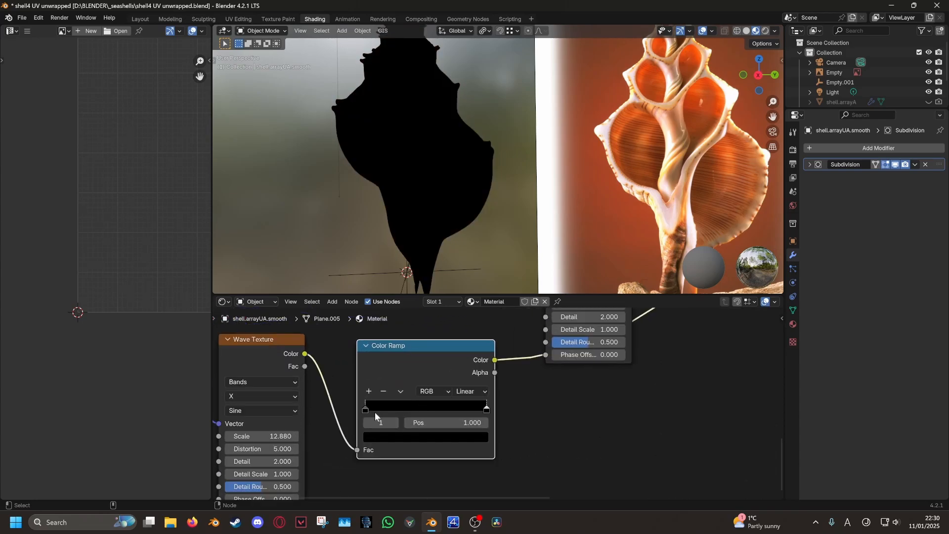
left_click(487, 409)
left_click(440, 438)
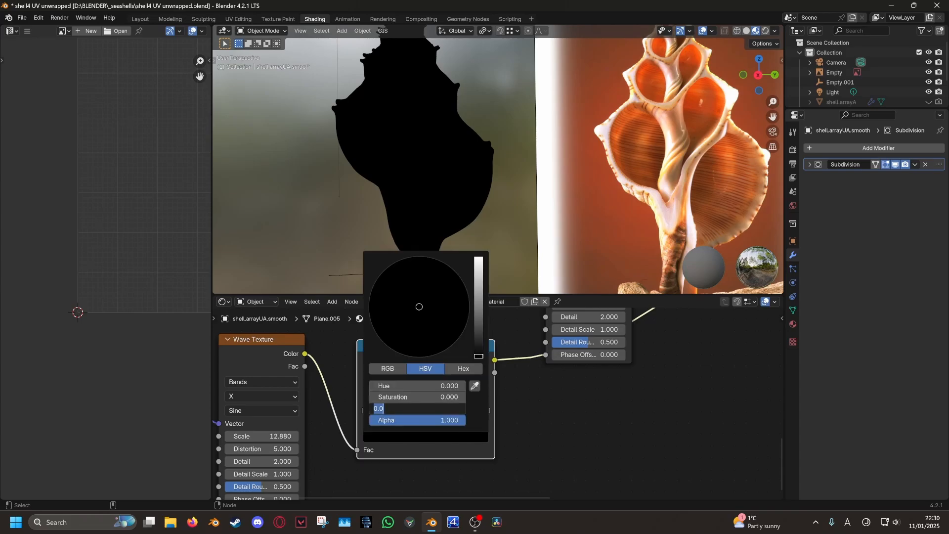
middle_click_drag(518, 351, 450, 232)
scroll(472, 435, "down", 6)
scroll(425, 361, "up", 4)
left_click(375, 380)
left_click(402, 408)
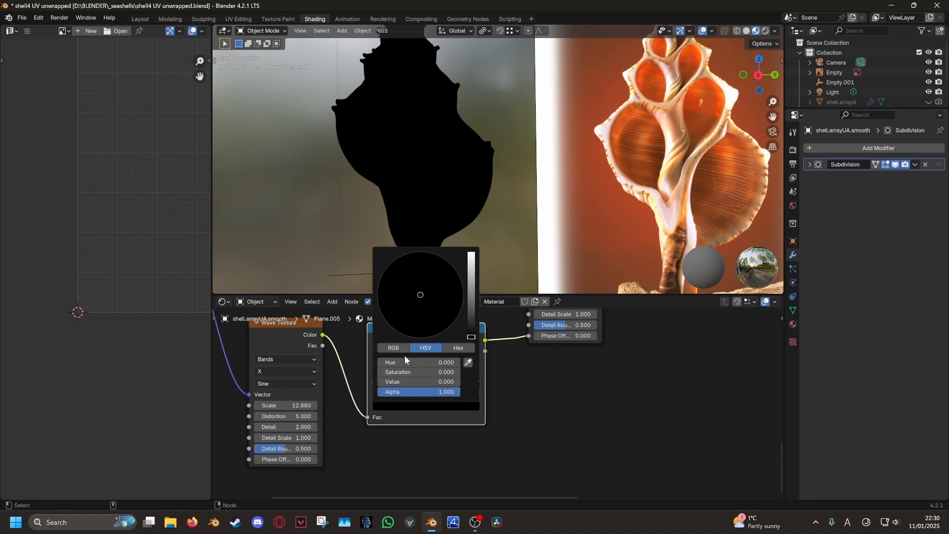
left_click(404, 381)
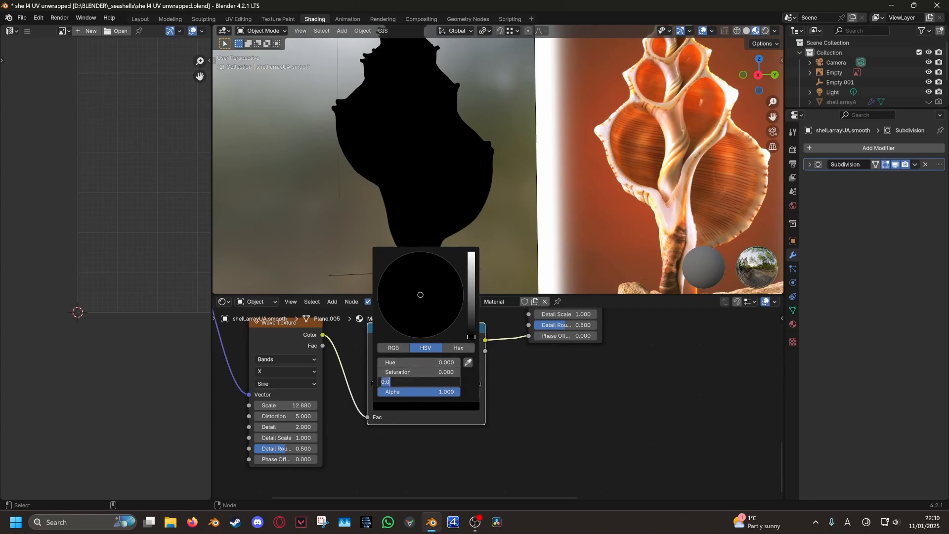
type("50")
key("Return")
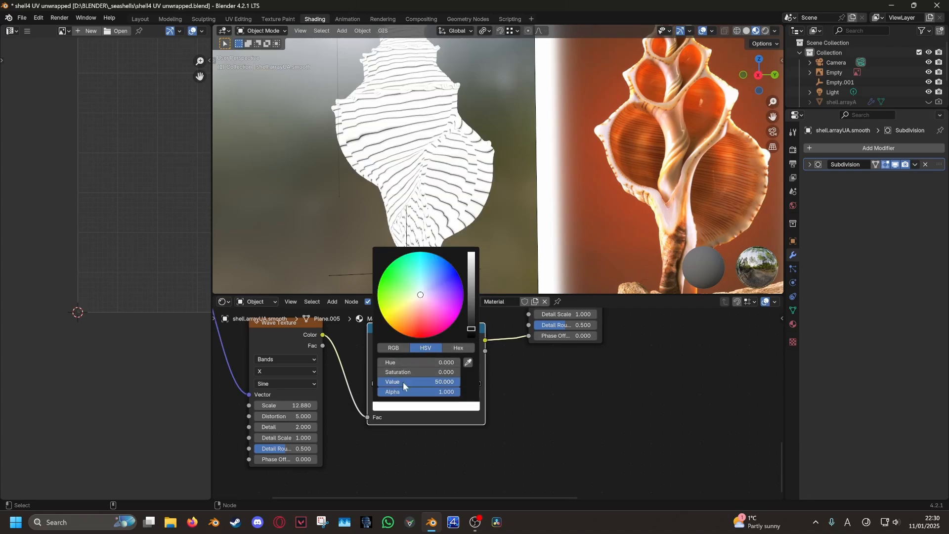
Slide the right stop to about 0.316 and brighten it to white too
middle_click_drag(403, 382, 402, 404)
left_click_drag(450, 408, 380, 405)
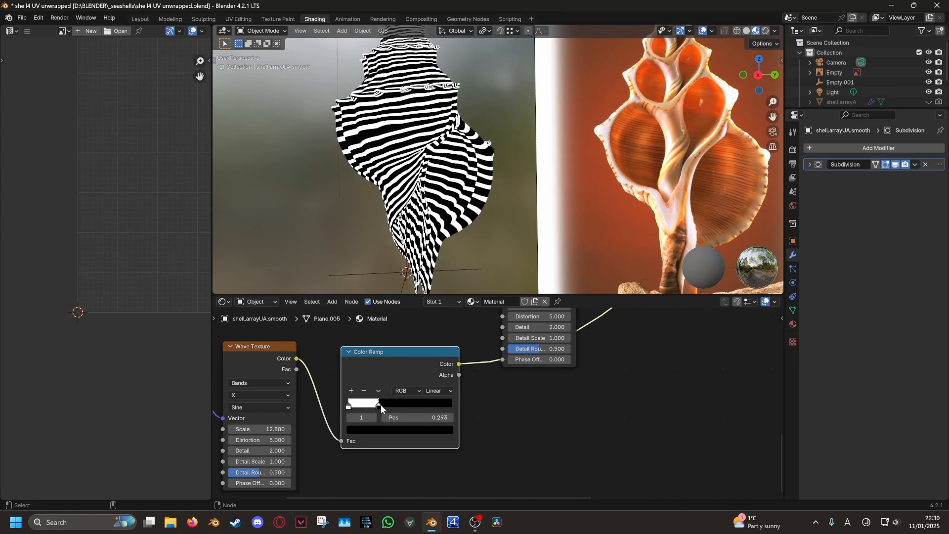
left_click(389, 431)
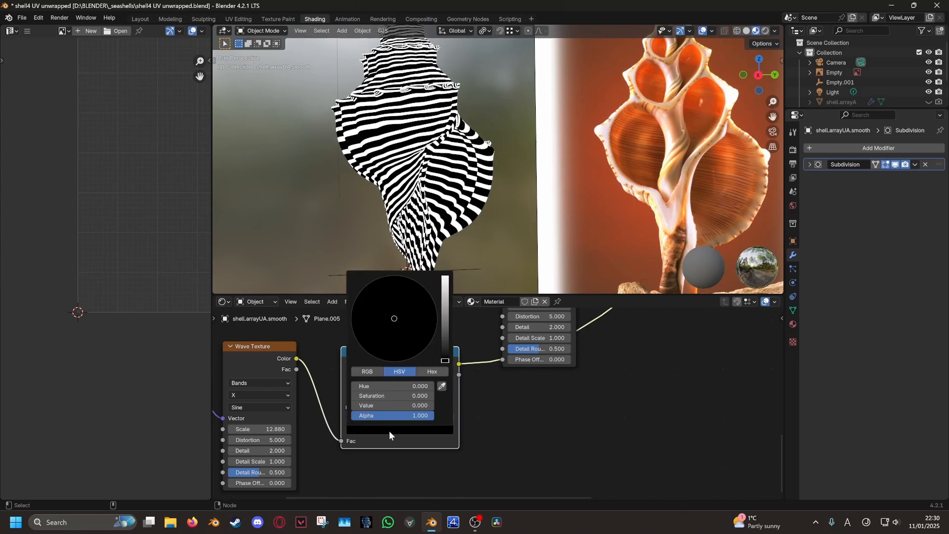
left_click(386, 405)
key("Return")
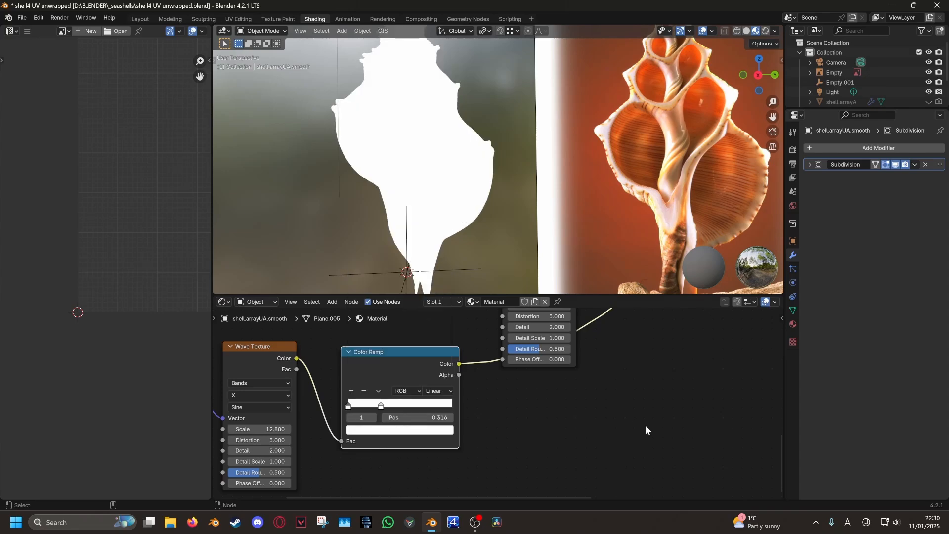
scroll(538, 394, "down", 5)
middle_click_drag(502, 341, 449, 451)
Reposition the Color Ramp node slightly up and to the left
scroll(407, 426, "down", 3)
left_click_drag(466, 406, 440, 383)
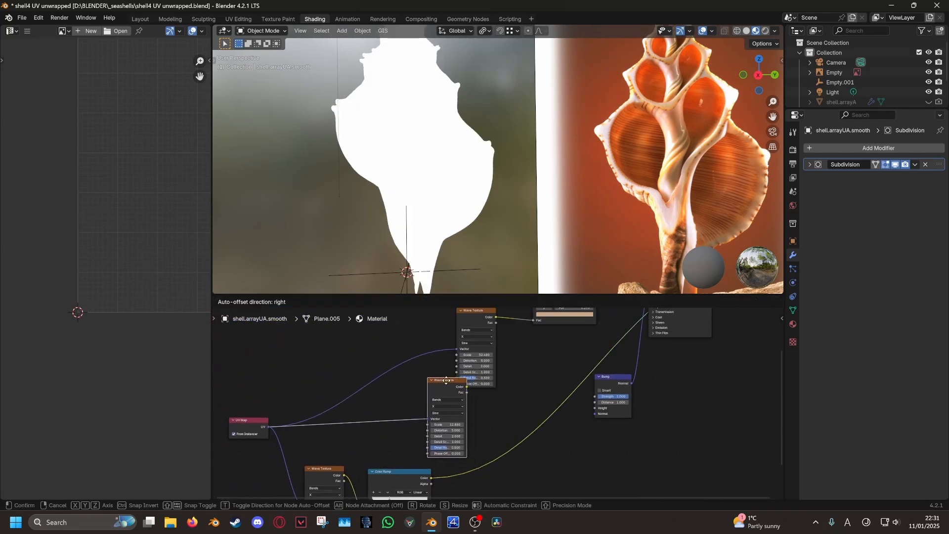
left_click_drag(386, 474, 375, 474)
middle_click_drag(375, 474, 418, 406)
left_click_drag(357, 407, 325, 412)
left_click_drag(407, 408, 379, 408)
middle_click_drag(404, 409, 413, 349)
Duplicate the Color Ramp below the original and feed the Wave Texture into the copy
key("shift+d")
left_click(425, 429)
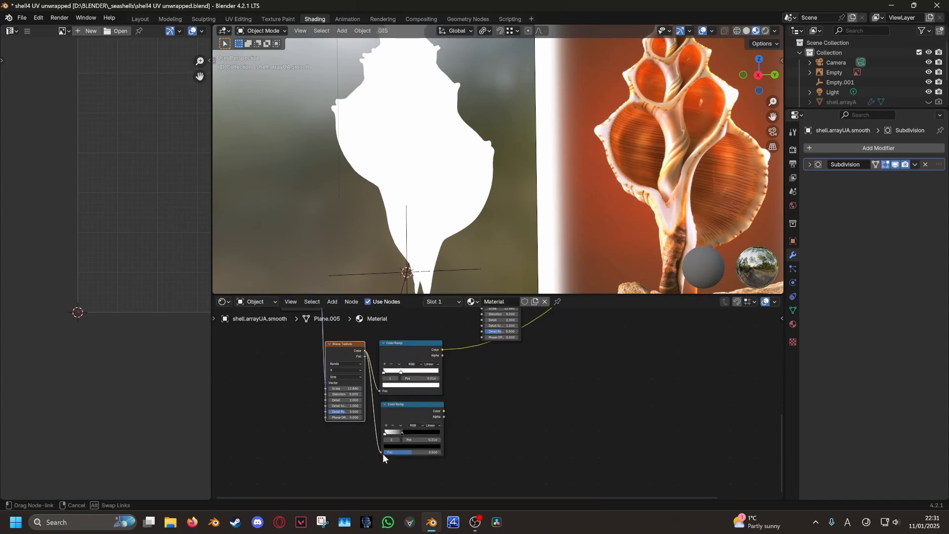
left_click_drag(382, 452, 383, 453)
left_click(420, 419, "ctrl+shift")
middle_click_drag(465, 384, 405, 444)
left_click_drag(428, 321, 404, 346)
scroll(401, 371, "up", 3)
middle_click_drag(404, 408, 437, 388)
left_click(408, 396)
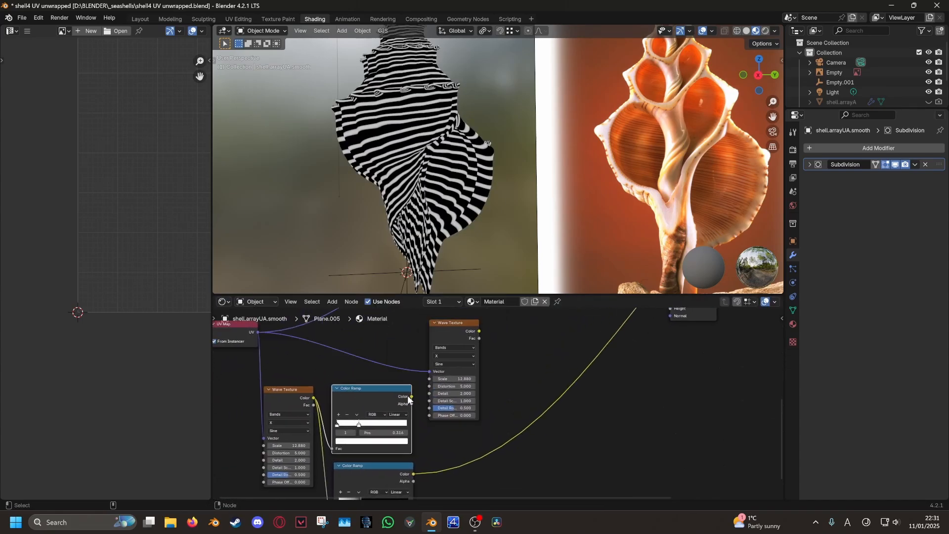
Preview the Wave Texture on the shell and raise its scale to 24.680
left_click(445, 337, "ctrl+shift")
mouse_move(471, 217)
middle_mouse_down()
mouse_move(442, 215)
mouse_move(461, 214)
middle_mouse_up()
scroll(496, 405, "up", 4)
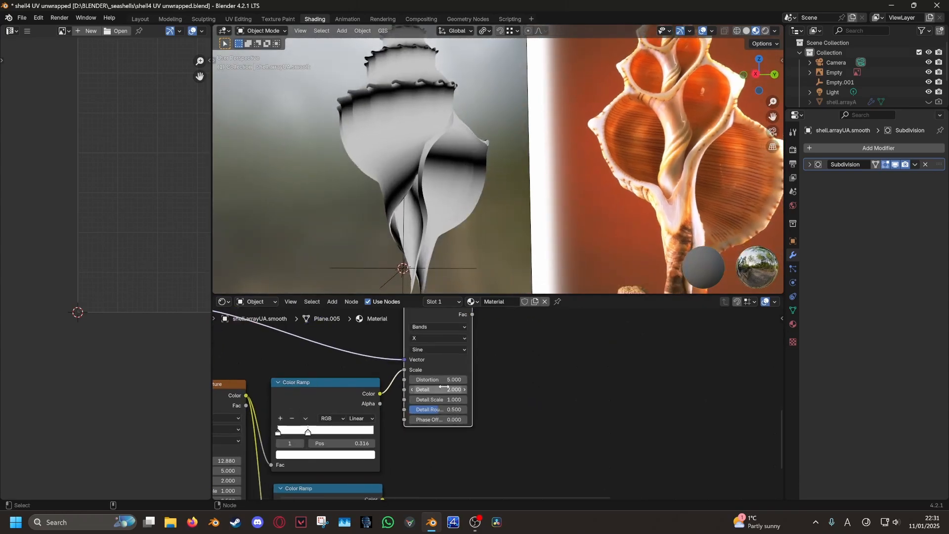
middle_click_drag(445, 383, 591, 353)
middle_click_drag(471, 164, 493, 188)
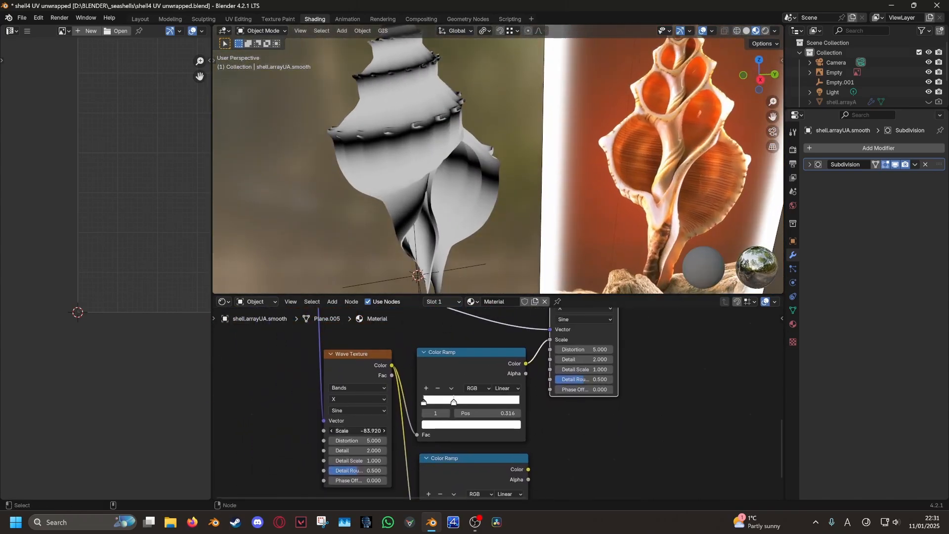
middle_click_drag(505, 402, 539, 444)
scroll(422, 423, "down", 4)
left_click_drag(371, 358, 347, 385)
scroll(494, 445, "up", 4)
middle_click_drag(494, 445, 451, 398)
Move the right ramp stop to about 0.936 and brighten its colour to RGB 5
left_click_drag(517, 395, 517, 395)
left_click_drag(421, 396, 427, 399)
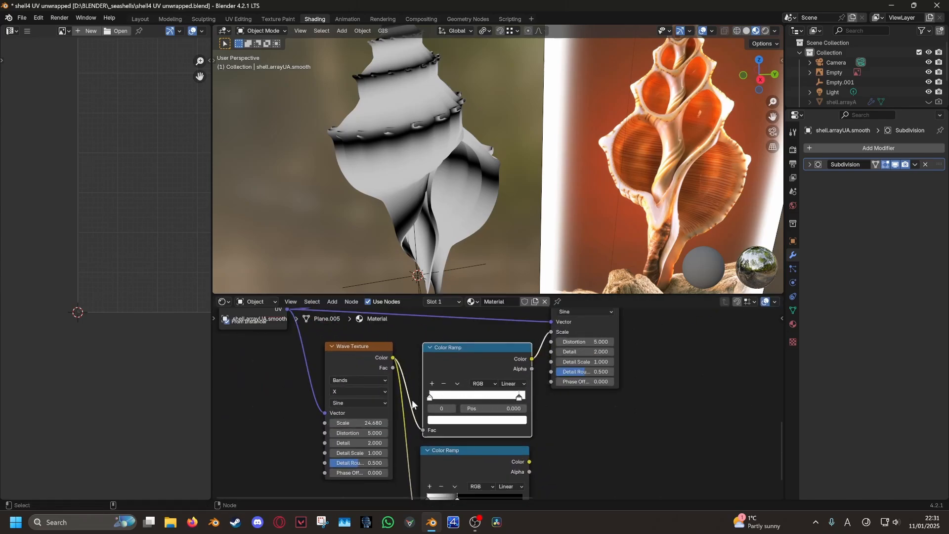
left_click(453, 420)
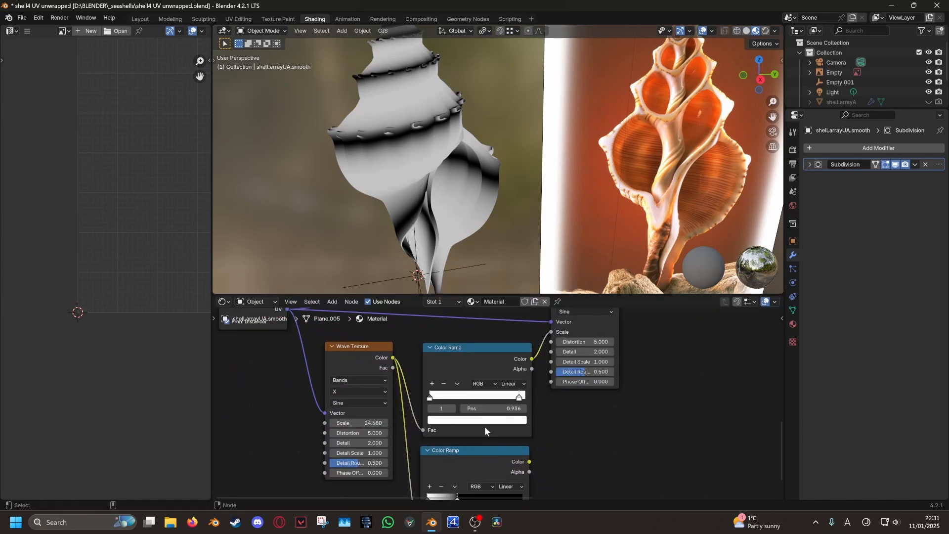
left_click(485, 421)
left_click(449, 420)
left_click(450, 421)
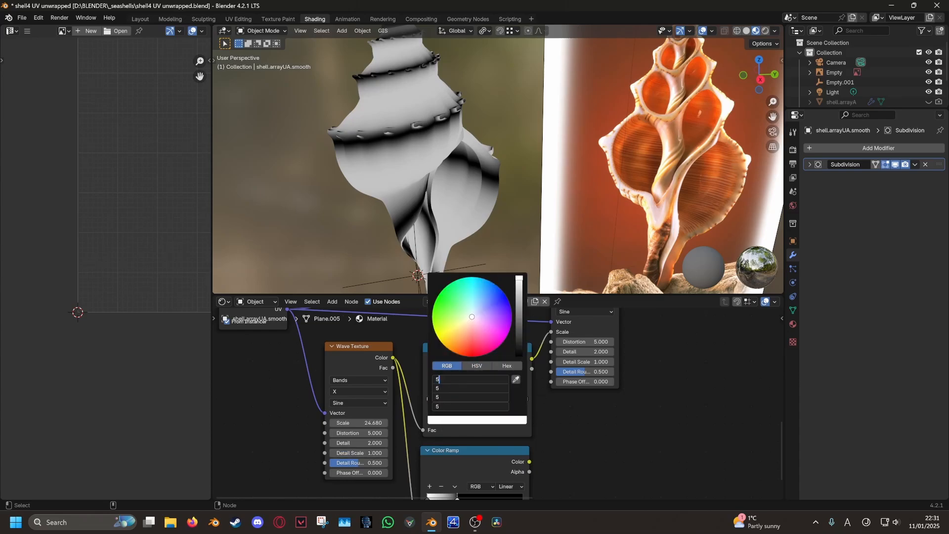
type("5")
key("Return")
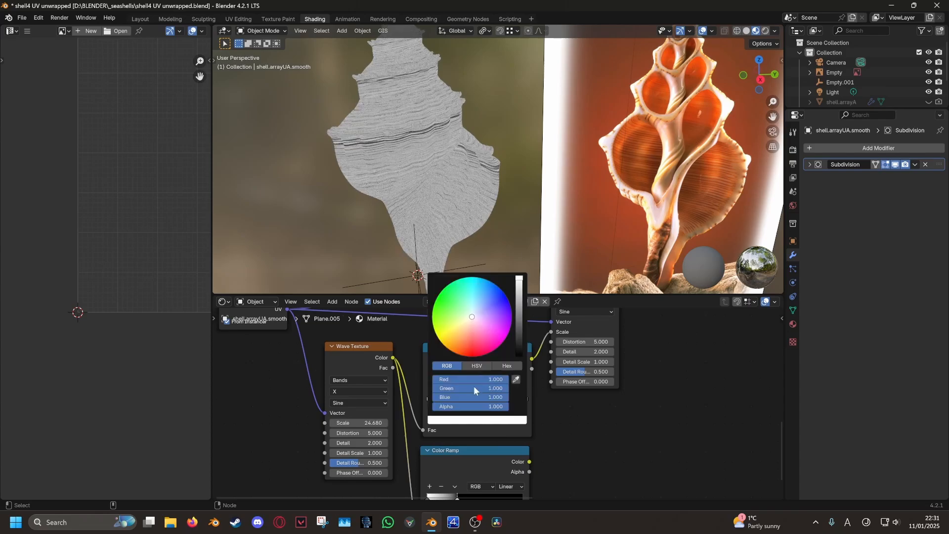
Set the first Color Ramp stop's colour values to 20
scroll(509, 383, "up", 2)
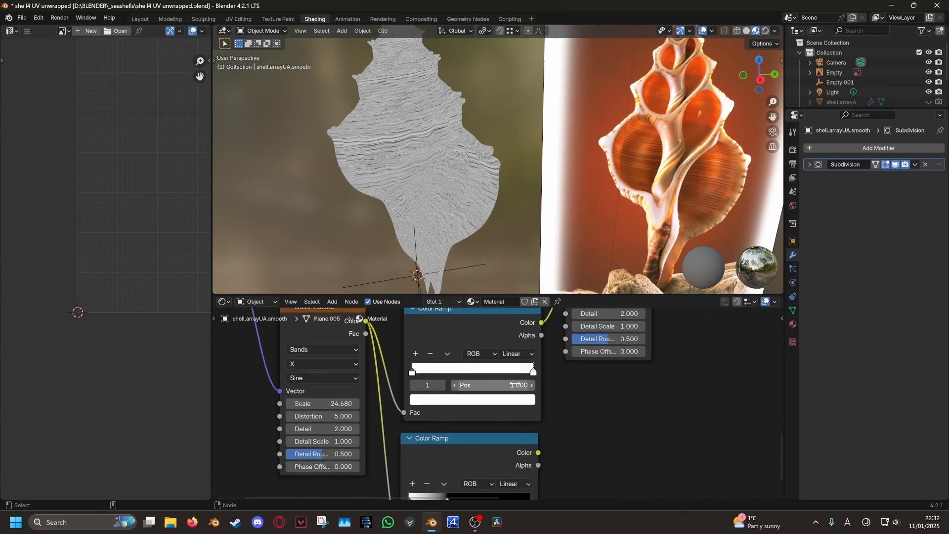
middle_click_drag(467, 379, 452, 397)
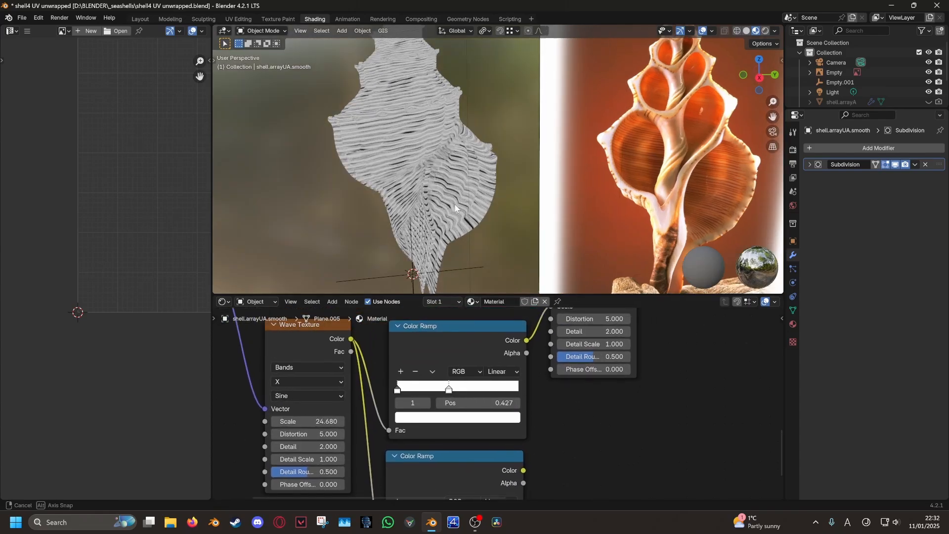
scroll(336, 167, "up", 8)
mouse_move(418, 177)
middle_mouse_down()
mouse_move(394, 187)
mouse_move(445, 193)
mouse_move(457, 173)
mouse_move(420, 160)
mouse_move(526, 161)
mouse_move(425, 161)
middle_mouse_up()
scroll(434, 398, "up", 2)
middle_click_drag(432, 398, 430, 406)
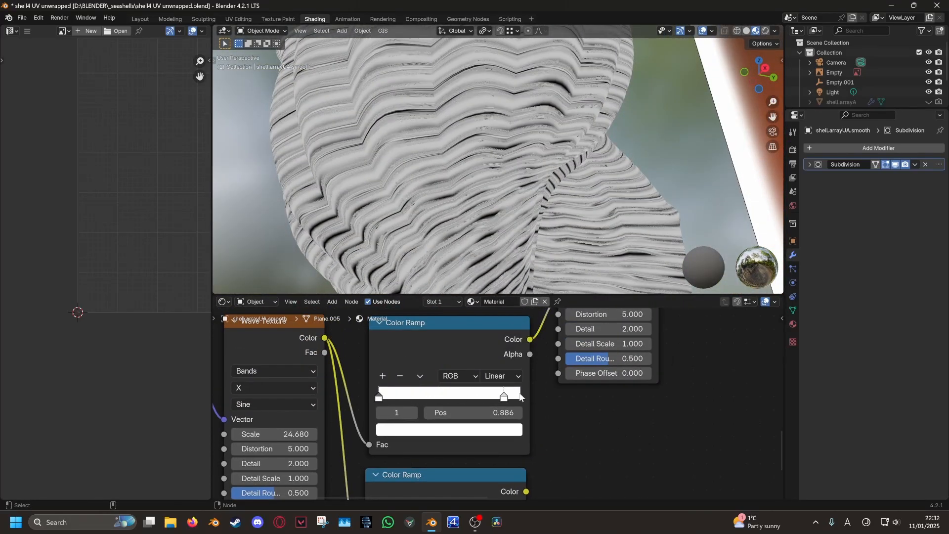
middle_click_drag(482, 385, 514, 358)
left_click(412, 370)
left_click(441, 403)
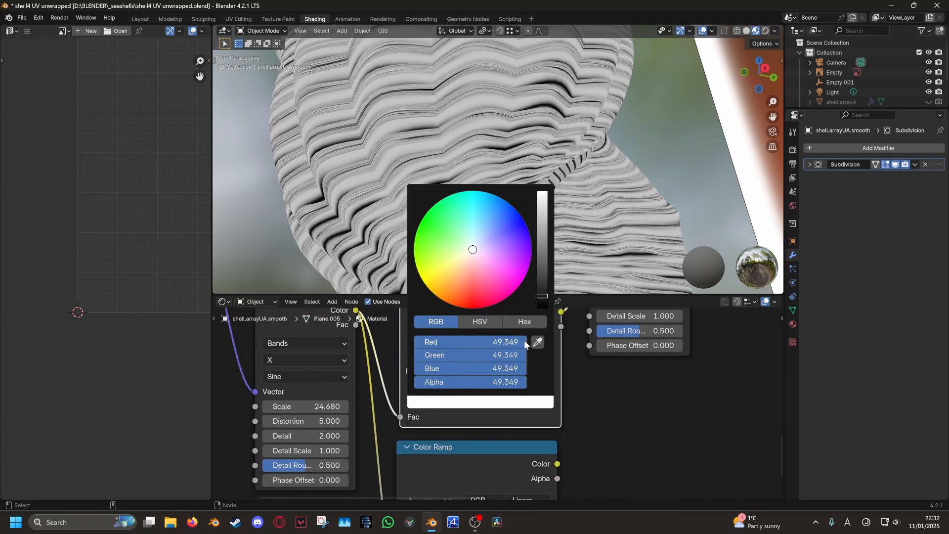
type("24.680")
key("Return")
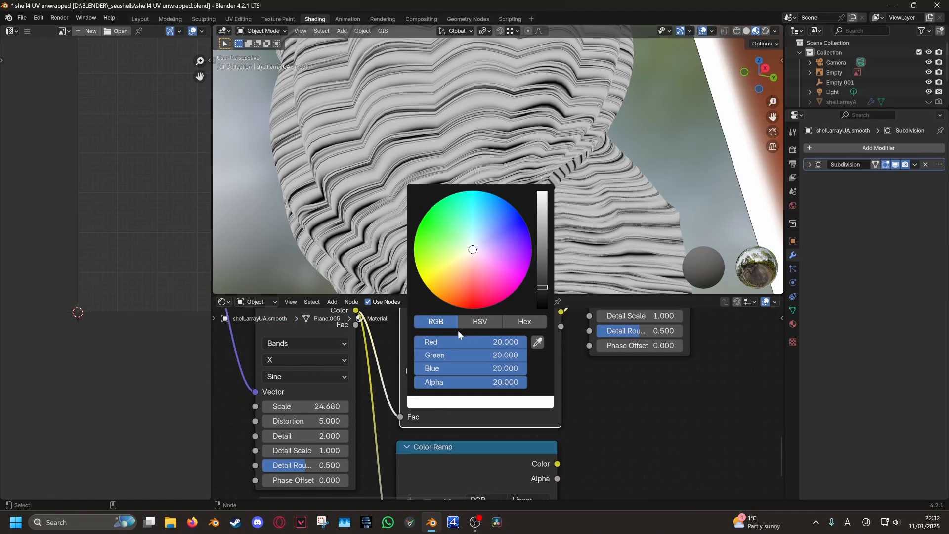
Slide the second stop left to about 0.245 and preview both Color Ramps on the shell
middle_click_drag(513, 173, 498, 215)
left_click_drag(480, 367, 434, 368)
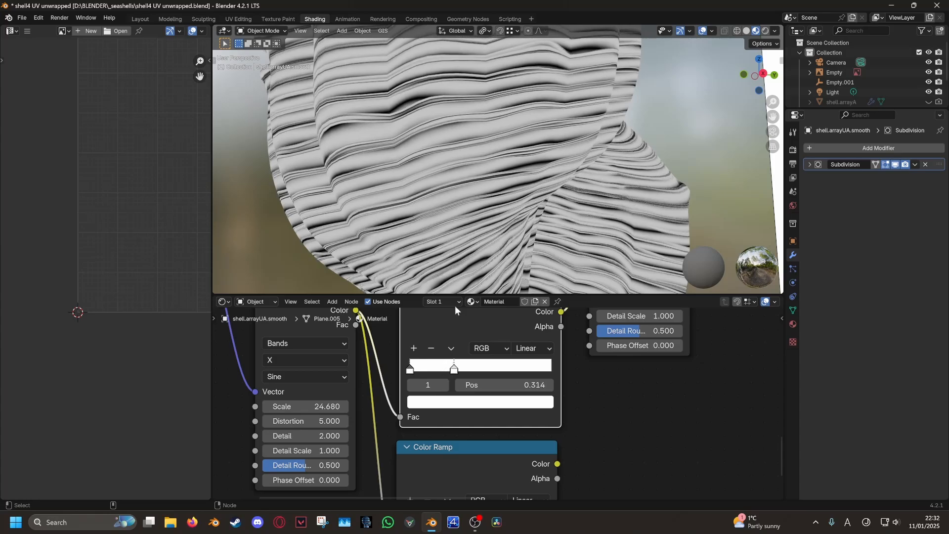
middle_click_drag(472, 177, 449, 172)
scroll(425, 197, "down", 3)
scroll(480, 152, "down", 5)
scroll(553, 409, "down", 5)
mouse_move(554, 409)
middle_mouse_down()
mouse_move(478, 452)
mouse_move(477, 381)
mouse_move(477, 391)
mouse_move(517, 399)
mouse_move(537, 418)
middle_mouse_up()
scroll(449, 419, "down", 2)
left_click(429, 420, "ctrl+shift")
left_click(454, 351, "ctrl+shift")
middle_click_drag(581, 389, 504, 482)
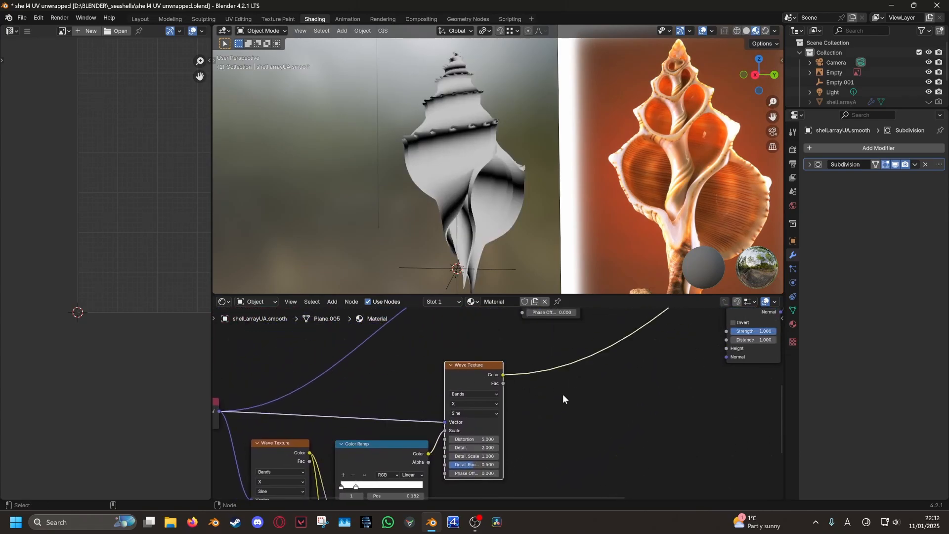
Set the upper Color Ramp's 0.000 stop to white with R, G, B and A at 1.0
mouse_move(562, 395)
middle_mouse_down()
mouse_move(601, 339)
mouse_move(491, 351)
mouse_move(646, 301)
middle_mouse_up()
scroll(496, 402, "up", 3)
left_click(417, 405)
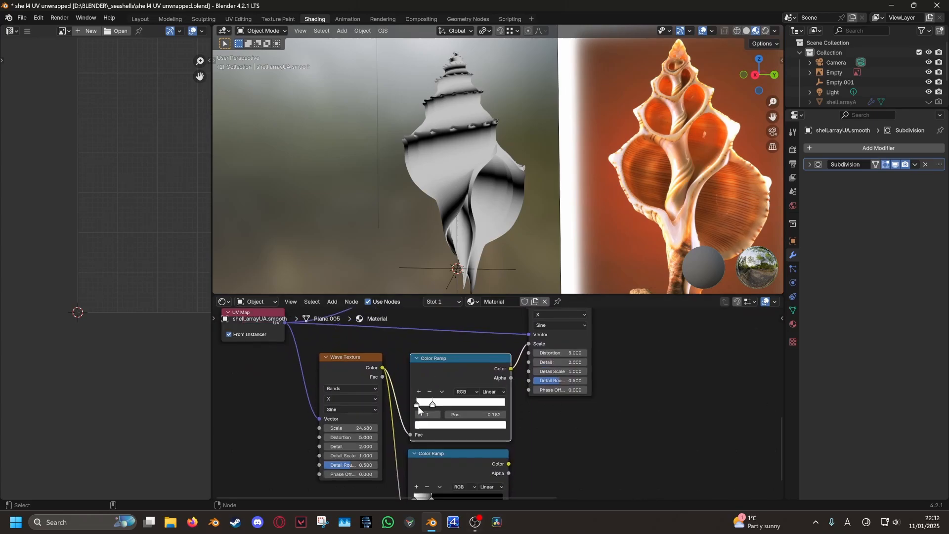
left_click(412, 427)
left_click(421, 406)
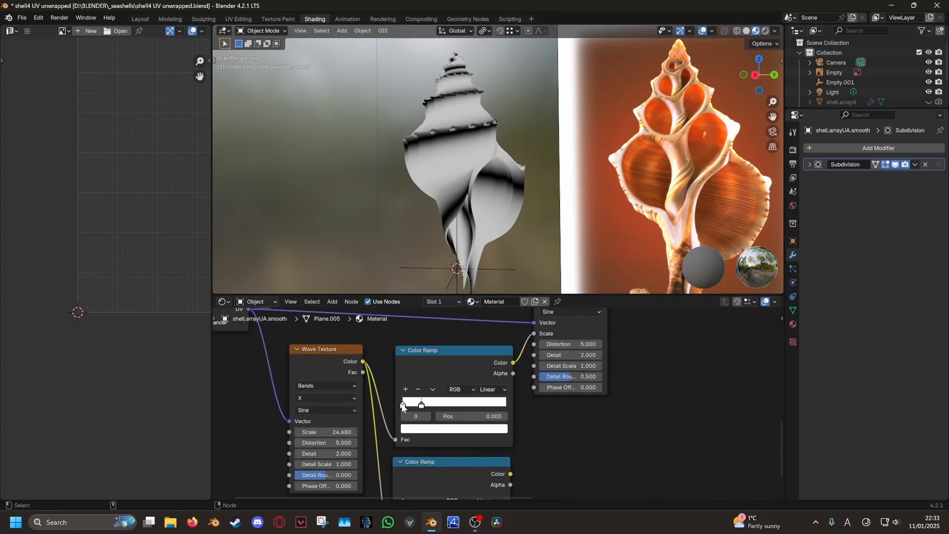
scroll(440, 431, "up", 1)
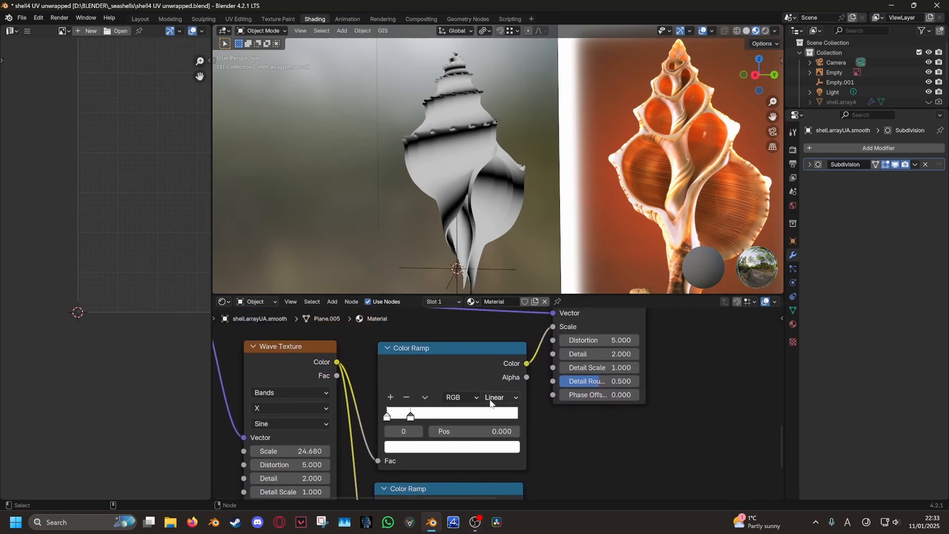
left_click(430, 448)
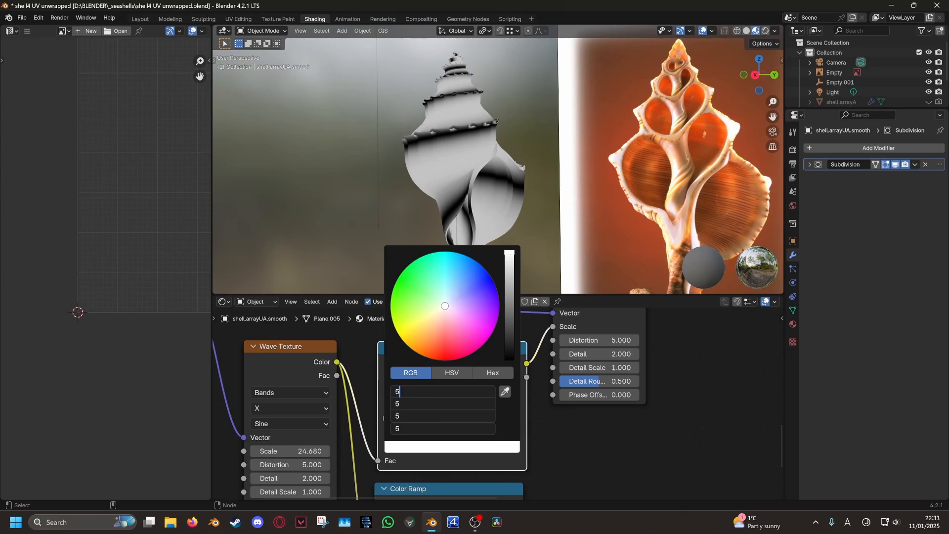
key("Return")
left_click(419, 447)
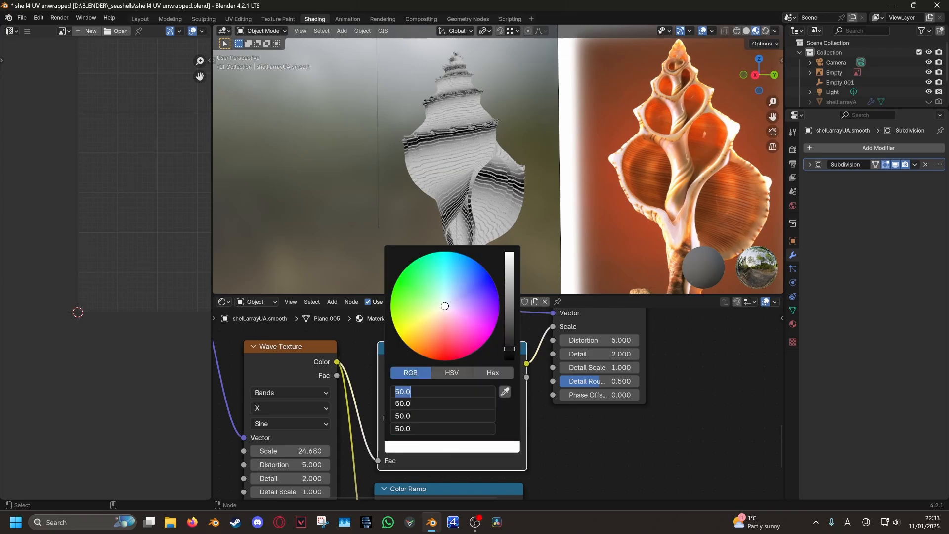
key("Return")
left_click(416, 447)
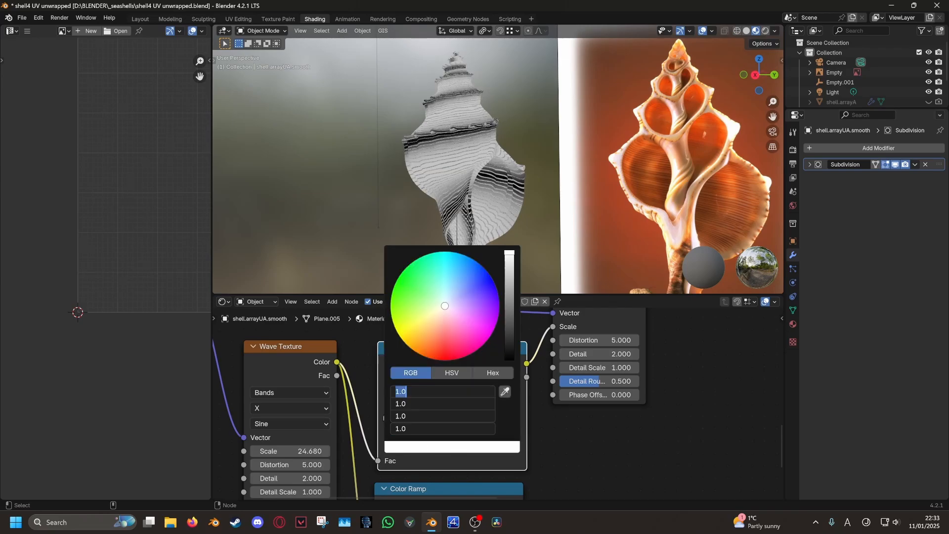
key("Return")
scroll(389, 140, "up", 3)
scroll(612, 376, "down", 3)
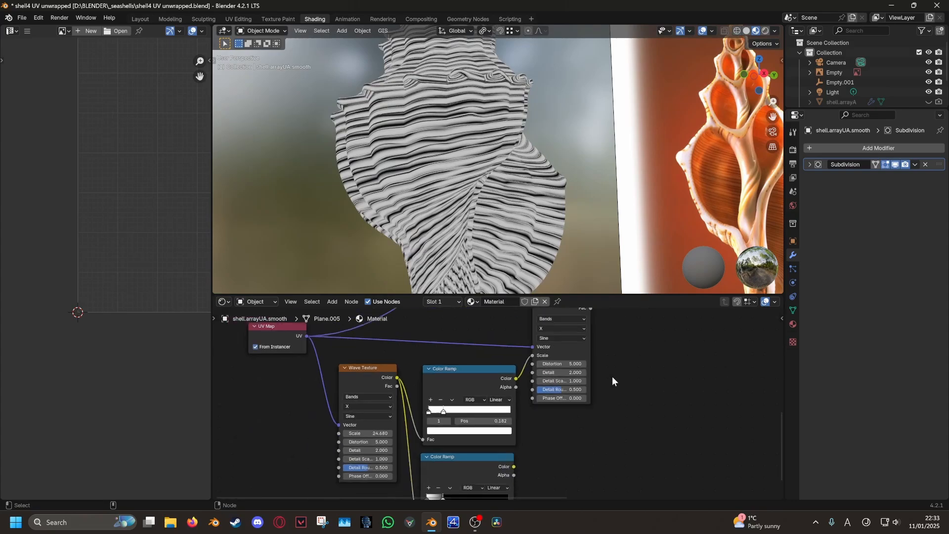
middle_click_drag(611, 375, 548, 386)
Connect the Wave Texture Color output to the Bump node's Height input
middle_click_drag(567, 346, 466, 405)
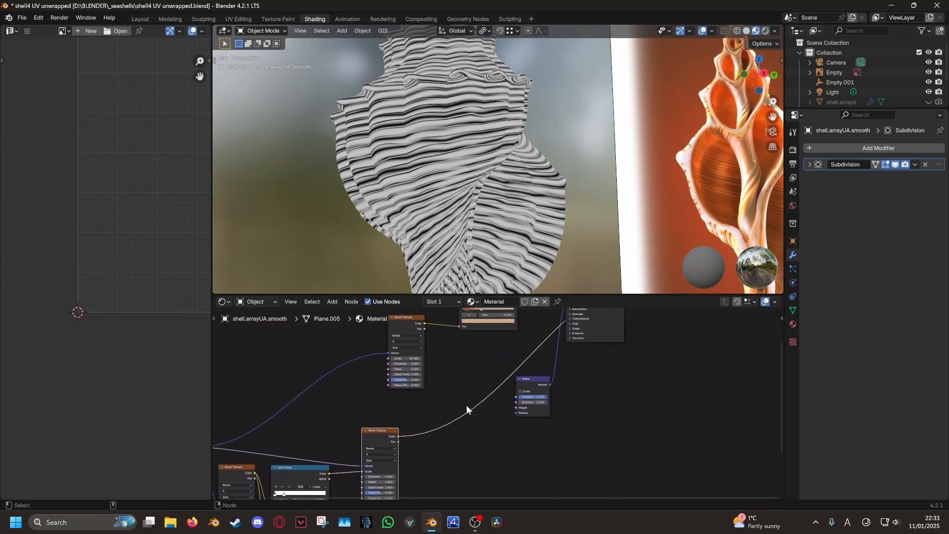
left_click_drag(396, 435, 517, 406)
middle_click_drag(608, 371, 505, 414)
middle_click_drag(493, 320, 478, 373)
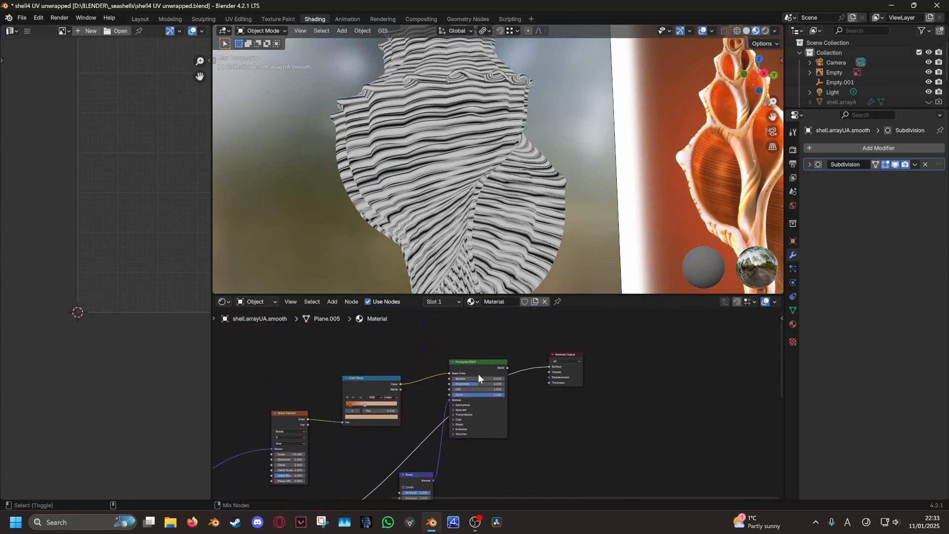
middle_click_drag(431, 460, 493, 355)
Preview the Bump and Wave Texture outputs on the shell, then restore the full material
left_click(488, 375, "ctrl+shift")
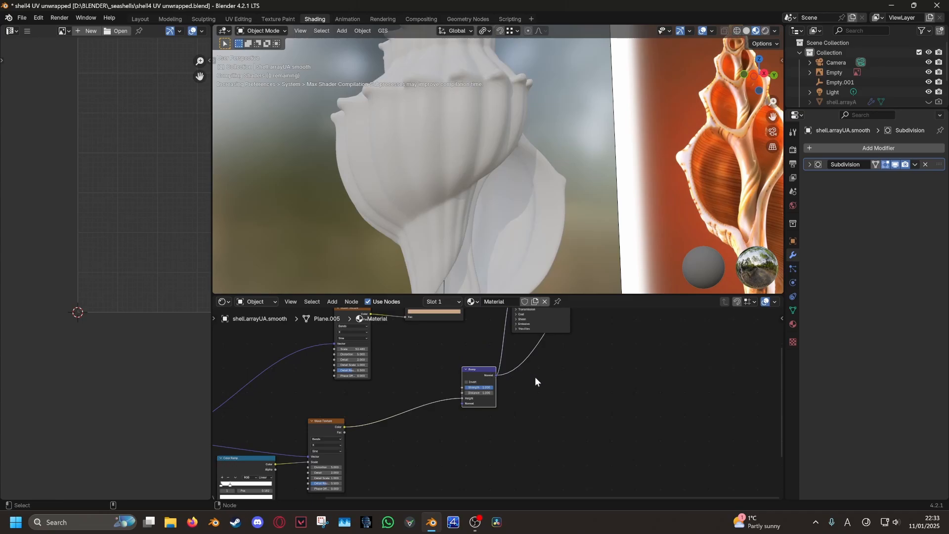
scroll(392, 429, "up", 3)
left_click(452, 375, "ctrl+shift")
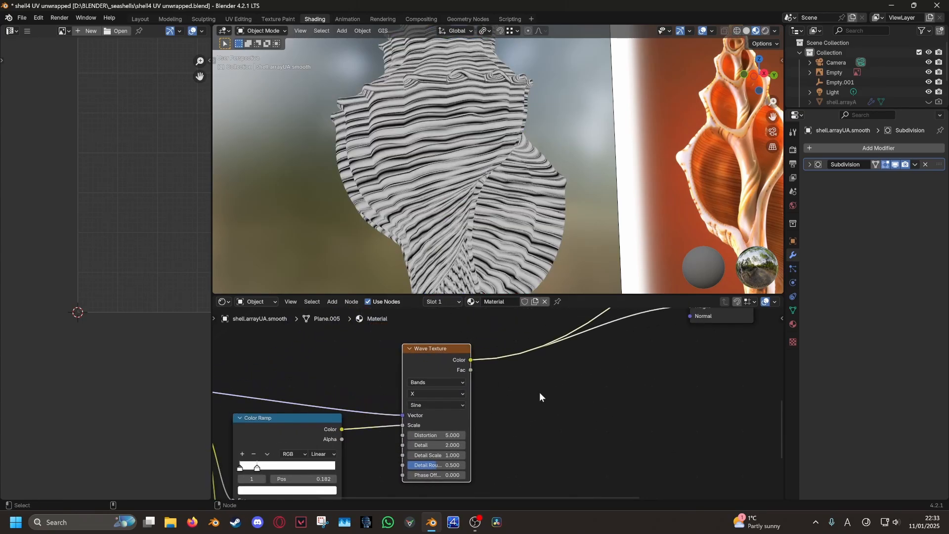
middle_click_drag(730, 318, 514, 397)
left_click(514, 397, "ctrl+shift")
middle_click_drag(545, 340, 441, 425)
scroll(427, 410, "down", 4)
middle_click_drag(523, 320, 442, 391)
left_click(443, 389, "ctrl+shift")
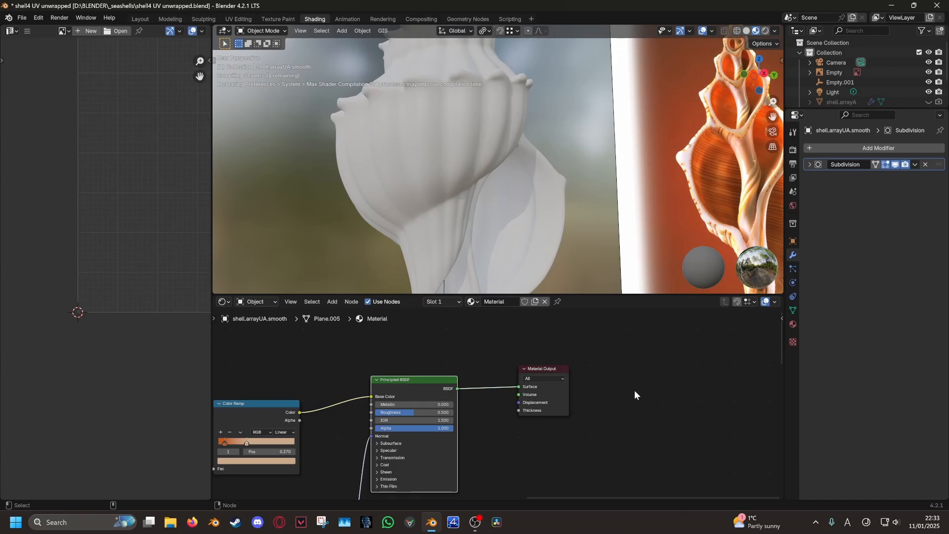
Lower the Bump Strength to 0.321 for shallower ridges
middle_click_drag(381, 147, 497, 244)
scroll(498, 256, "up", 4)
middle_click_drag(415, 460, 522, 332)
middle_click_drag(445, 449, 439, 393)
scroll(438, 394, "up", 3)
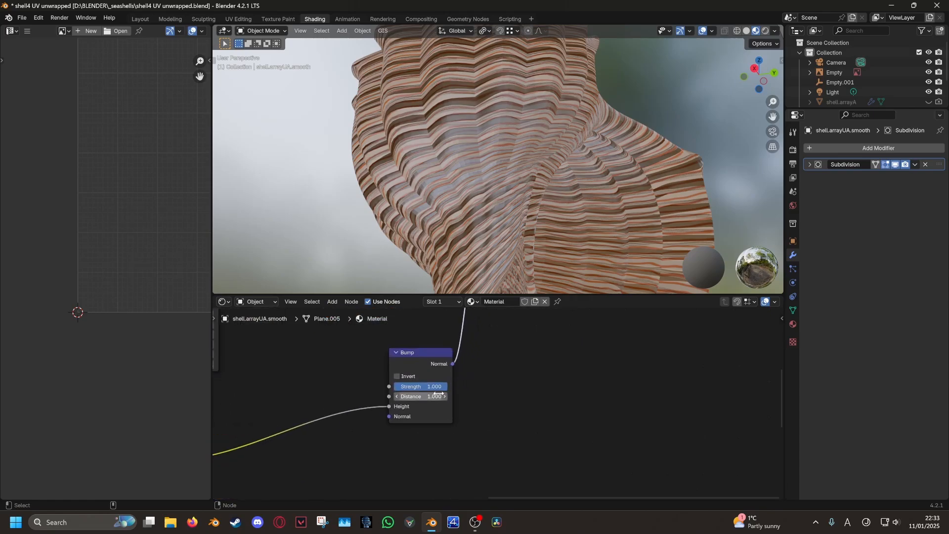
mouse_move(405, 413)
left_mouse_down()
mouse_move(370, 413)
mouse_move(394, 414)
left_mouse_up()
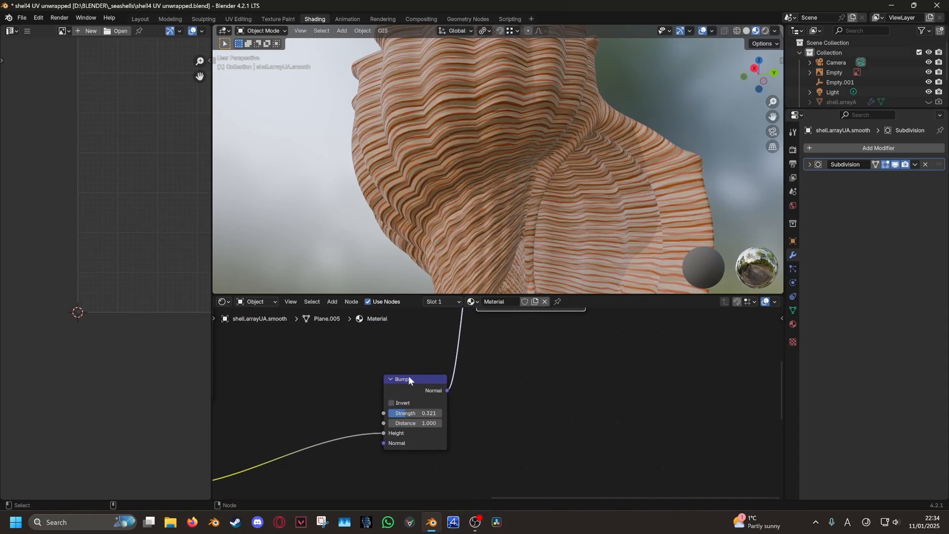
scroll(470, 247, "down", 5)
mouse_move(470, 247)
middle_mouse_down()
mouse_move(457, 227)
mouse_move(543, 173)
mouse_move(556, 238)
mouse_move(626, 247)
mouse_move(535, 181)
mouse_move(457, 233)
middle_mouse_up()
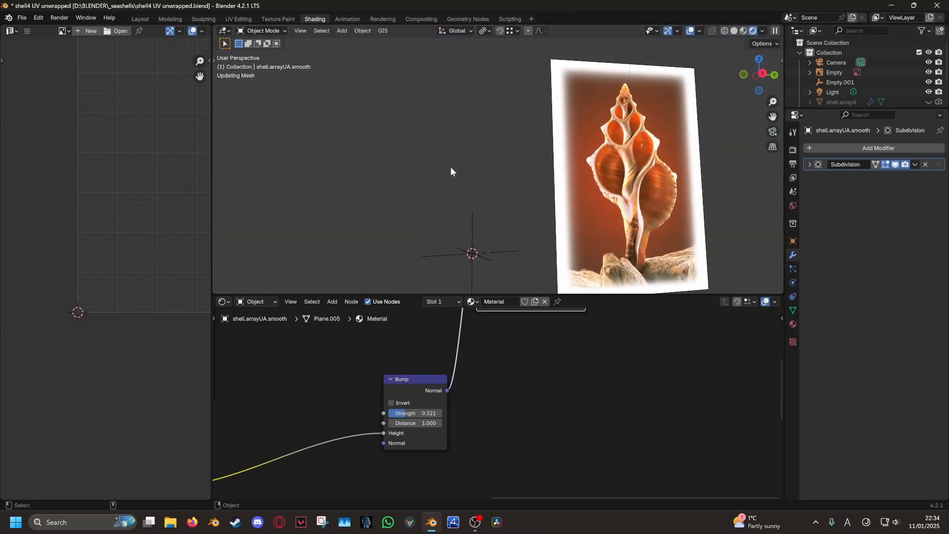
Switch the viewport between material preview and rendered shading to compare the shell
scroll(439, 192, "up", 3)
key("z")
left_click(428, 251)
scroll(439, 247, "down", 3)
scroll(442, 242, "up", 5)
key("z")
left_click(434, 158)
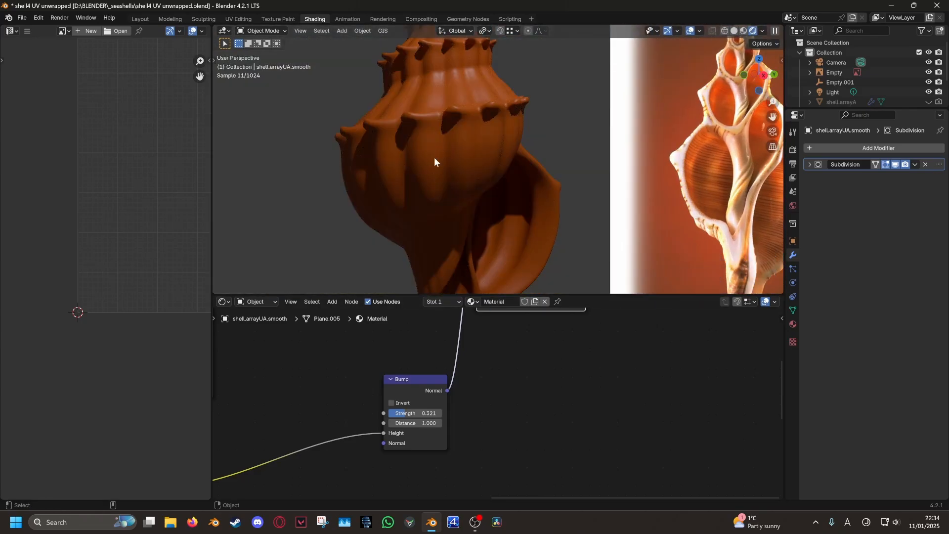
middle_click_drag(434, 157, 405, 161)
key("z")
left_click(406, 185)
scroll(473, 357, "down", 6)
Set the UV Map node to the UVMap layer
mouse_move(494, 343)
middle_mouse_down()
mouse_move(482, 393)
mouse_move(455, 418)
mouse_move(600, 345)
middle_mouse_up()
scroll(483, 390, "up", 3)
scroll(599, 345, "down", 5)
mouse_move(341, 429)
middle_mouse_down()
mouse_move(546, 338)
mouse_move(380, 441)
middle_mouse_up()
left_click(398, 392)
Inspect the finely ribbed shell in rendered shading
key("z")
mouse_move(466, 174)
middle_mouse_down()
mouse_move(450, 170)
mouse_move(505, 201)
mouse_move(488, 188)
mouse_move(593, 227)
mouse_move(479, 203)
mouse_move(485, 254)
mouse_move(473, 187)
mouse_move(515, 234)
middle_mouse_up()
key("z")
key("z")
left_click(501, 170)
scroll(482, 197, "down", 5)
scroll(479, 203, "up", 4)
scroll(484, 204, "down", 2)
scroll(517, 234, "down", 5)
Move the area light and rotate it toward the shell
scroll(524, 224, "down", 5)
left_click(512, 72)
key("g")
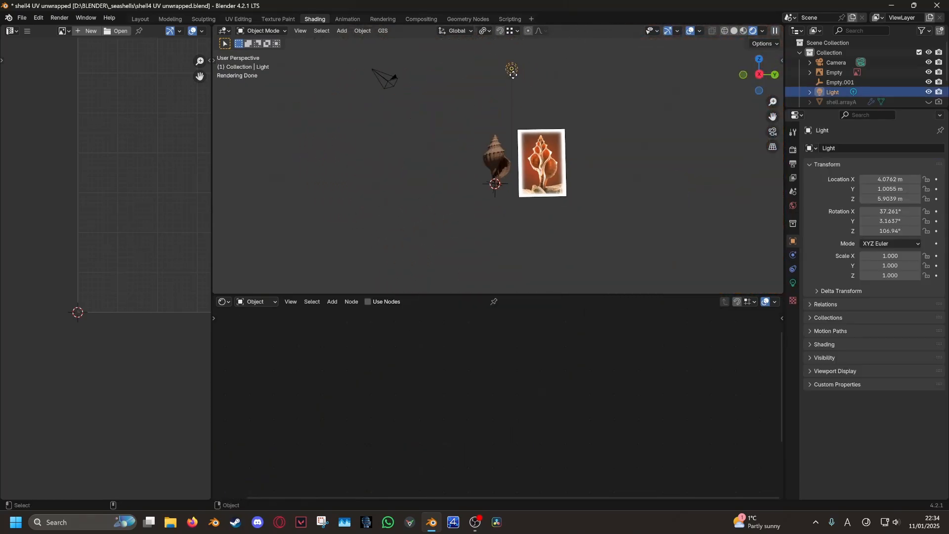
left_click(444, 122)
scroll(438, 179, "up", 3)
left_click(792, 282)
key("r")
scroll(544, 289, "up", 2, "alt")
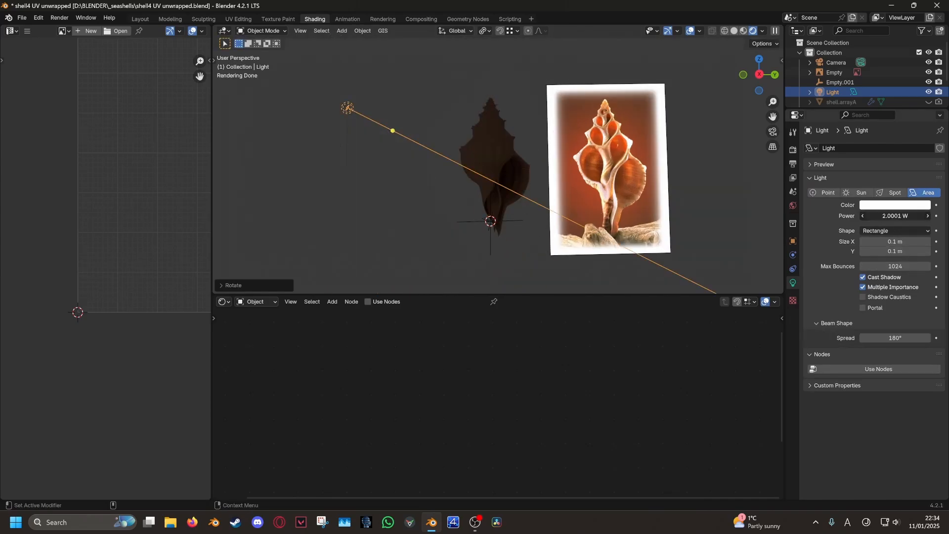
Set the area light to 135 W with a Rectangle shape
left_click_drag(895, 216, 889, 216)
middle_click_drag(693, 217, 654, 217)
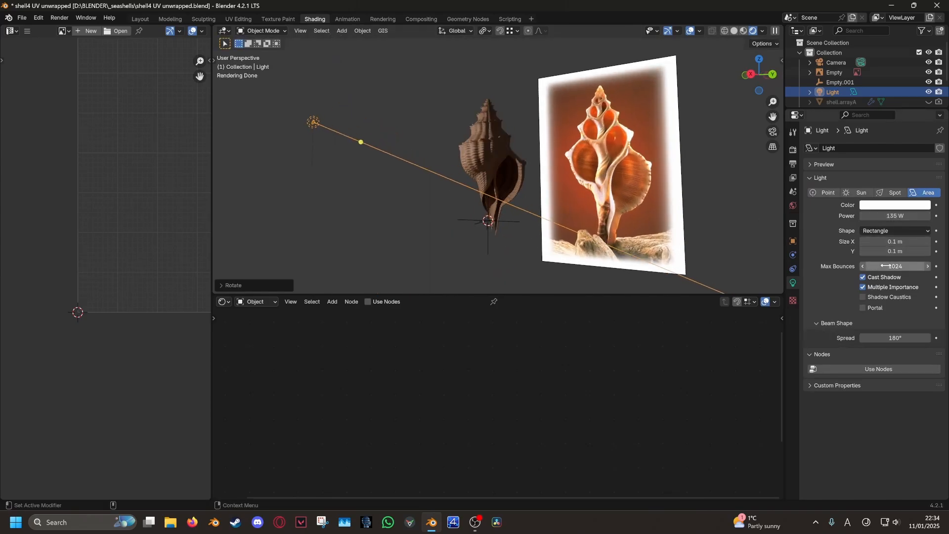
left_click(886, 242)
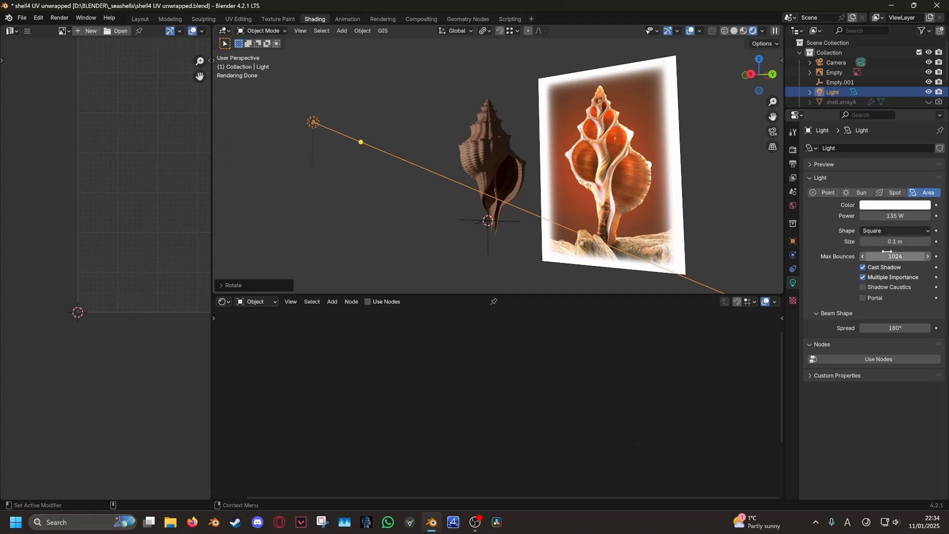
left_click(894, 231)
left_click(889, 246)
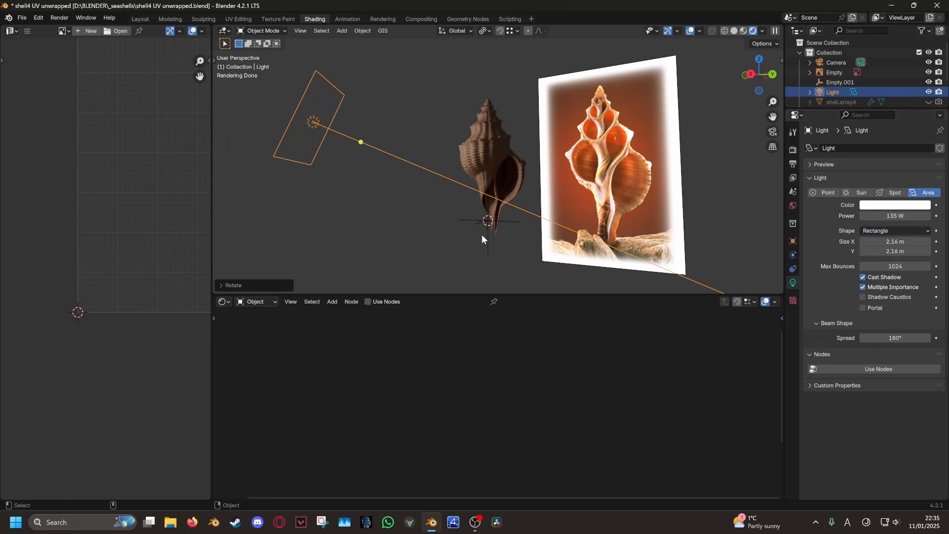
Hide the reference image and add a duplicate light
middle_click_drag(481, 235, 510, 233)
scroll(510, 233, "down", 1)
left_click(592, 169)
key("h")
left_click(356, 150)
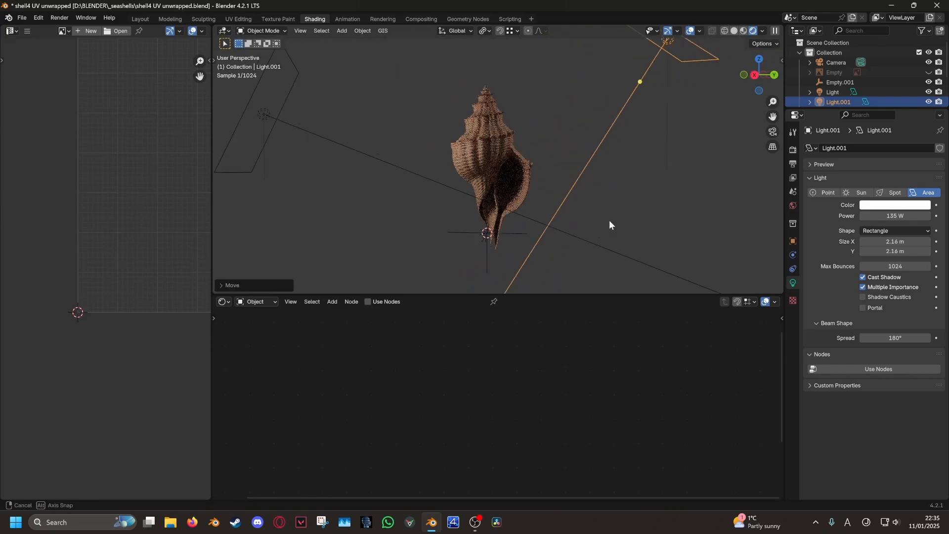
On the shell's first Color Ramp, slide the lighter stop right and move the dark orange stop to 0.166
middle_click_drag(656, 202, 588, 180)
scroll(449, 193, "up", 4)
scroll(356, 191, "down", 4)
scroll(557, 178, "up", 2)
scroll(536, 213, "down", 2)
scroll(523, 233, "up", 2)
left_click(517, 228)
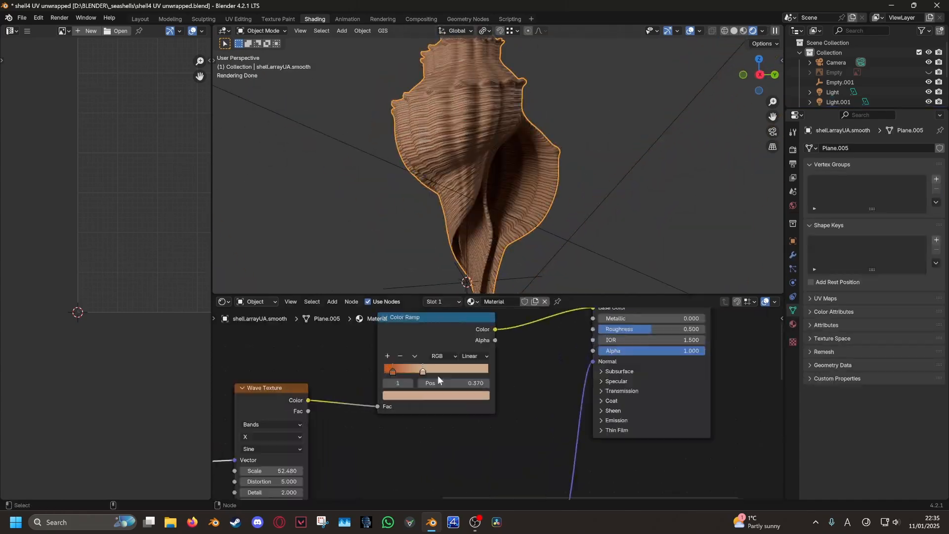
scroll(430, 377, "up", 6)
left_click(457, 383)
scroll(522, 206, "up", 4)
left_click_drag(457, 384, 504, 384)
left_click_drag(431, 395, 438, 397)
left_click_drag(438, 388, 448, 387)
scroll(511, 226, "down", 6)
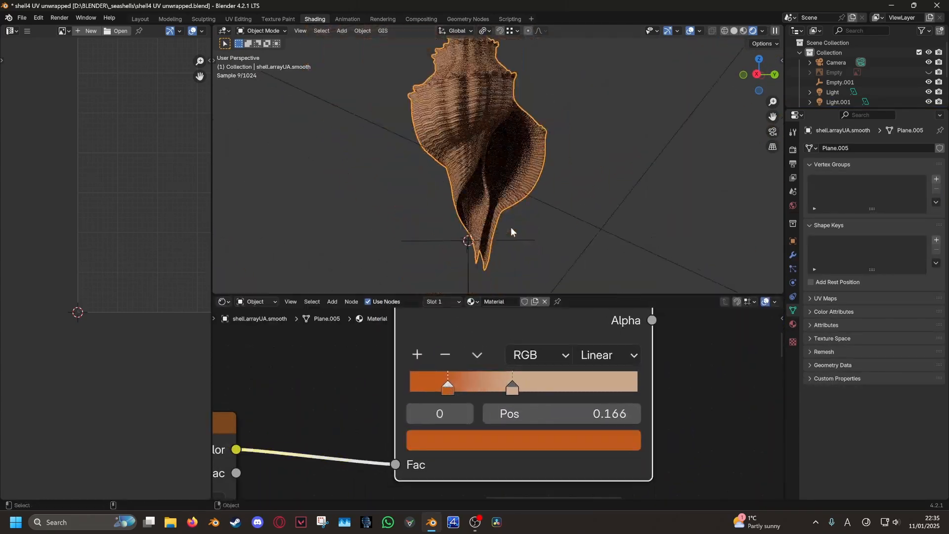
Shift the second Color Ramp's stops, placing one at 0.239
mouse_move(511, 227)
middle_mouse_down()
mouse_move(591, 214)
mouse_move(435, 263)
mouse_move(564, 225)
mouse_move(463, 224)
mouse_move(503, 213)
middle_mouse_up()
scroll(434, 264, "up", 3)
scroll(564, 225, "down", 4)
scroll(564, 226, "up", 3)
scroll(503, 213, "up", 3)
middle_click_drag(633, 355, 400, 410)
scroll(530, 235, "down", 3)
middle_click_drag(475, 227, 571, 201)
scroll(570, 201, "down", 6)
scroll(571, 203, "up", 5)
scroll(489, 380, "down", 4)
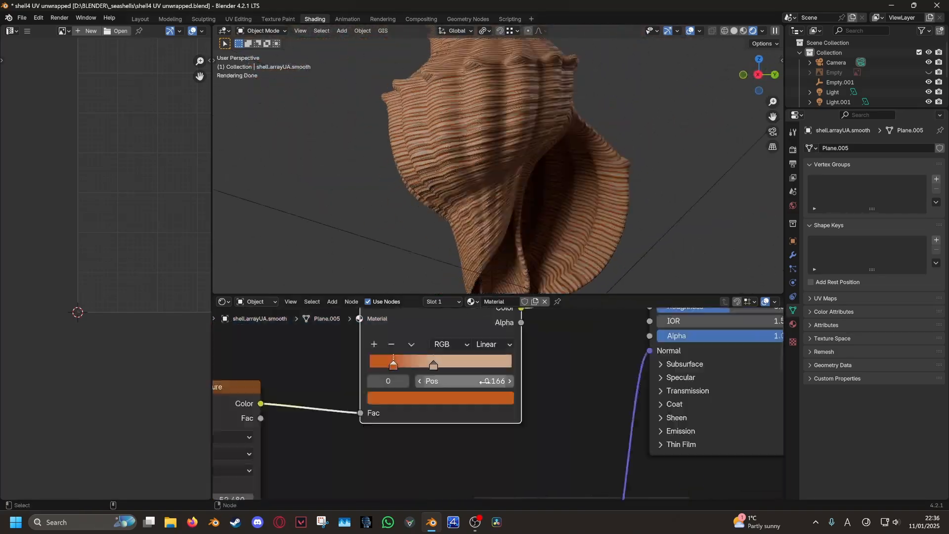
scroll(408, 362, "up", 6)
middle_click_drag(407, 360, 391, 392)
left_click_drag(397, 384, 427, 384)
mouse_move(440, 384)
left_mouse_down()
mouse_move(506, 384)
mouse_move(456, 385)
left_mouse_up()
scroll(499, 218, "up", 3)
middle_click_drag(438, 437, 432, 435)
Brighten the second ramp's stop colour and move its stops to 0.439 and about 0.70
left_click(432, 436)
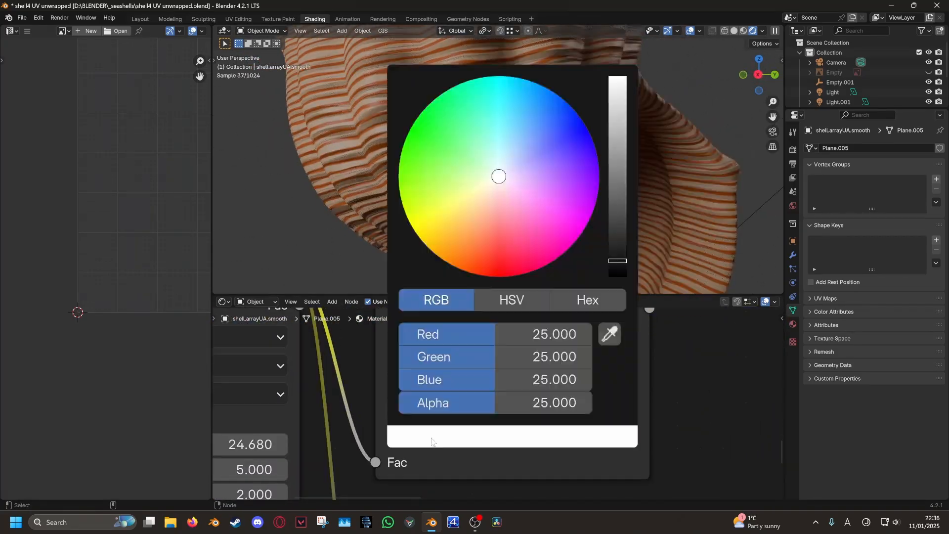
left_click_drag(464, 334, 563, 402)
left_click_drag(450, 384, 560, 384)
left_click_drag(420, 383, 497, 383)
Preview the Wave Texture on the shell and lower its Scale to 6.280
middle_click_drag(481, 157, 514, 163)
middle_click_drag(626, 346, 608, 411)
scroll(608, 410, "down", 8)
left_click(626, 317, "ctrl+shift")
scroll(546, 182, "up", 3)
scroll(486, 426, "up", 6)
left_click_drag(402, 398, 363, 398)
scroll(474, 237, "down", 6)
middle_click_drag(484, 186, 576, 165)
Reconnect the UV Map output to the Wave Texture's Vector input
scroll(514, 391, "up", 2)
Spread the ramp stops apart to about 0.095 and 0.805
left_click_drag(556, 353, 504, 352)
middle_click_drag(583, 353, 554, 385)
mouse_move(568, 383)
left_mouse_down()
mouse_move(595, 382)
mouse_move(584, 383)
left_mouse_up()
scroll(538, 188, "down", 2)
middle_click_drag(538, 188, 588, 185)
scroll(642, 393, "down", 10)
middle_click_drag(642, 392, 487, 444)
left_click_drag(516, 403, 482, 420)
left_click_drag(296, 363, 515, 403)
middle_click_drag(420, 218, 677, 202)
scroll(420, 445, "up", 4)
middle_click_drag(420, 444, 480, 404)
Tune the two Wave Textures' Distortion values (-0.600, -1.800, -0.920), ending around 1.980
left_click_drag(385, 435, 357, 435)
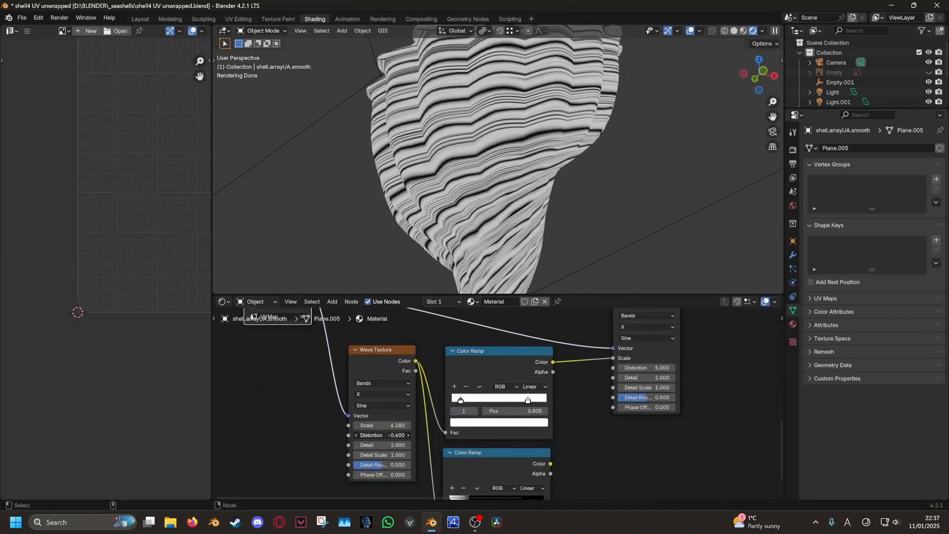
middle_click_drag(637, 373, 569, 387)
left_click_drag(579, 382, 545, 382)
middle_click_drag(627, 203, 533, 213)
left_click_drag(579, 382, 584, 382)
middle_click_drag(444, 455, 517, 397)
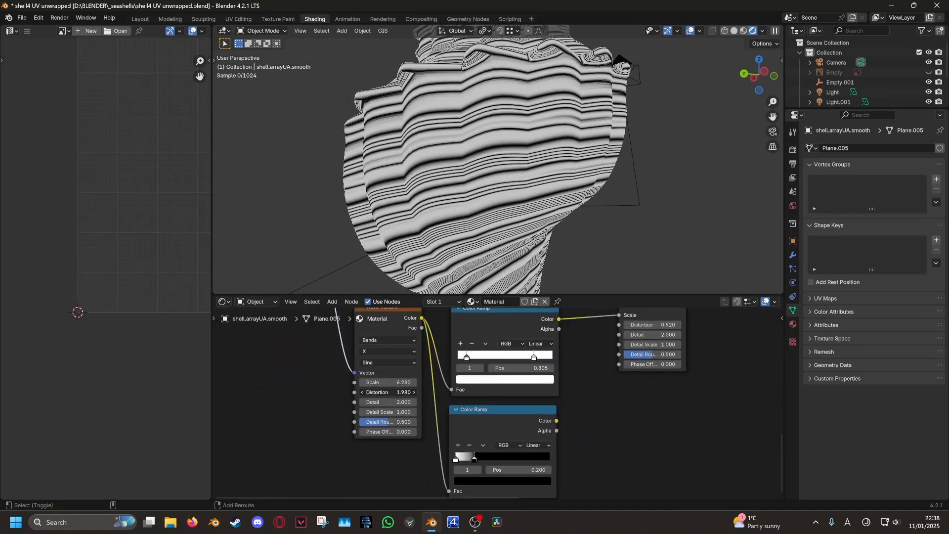
left_click_drag(388, 392, 399, 392)
scroll(544, 207, "down", 4)
middle_click_drag(618, 197, 538, 222)
scroll(624, 333, "down", 5)
middle_click_drag(617, 346, 504, 460)
Restore the full Principled BSDF material preview on the shell
left_click(499, 345, "ctrl+shift")
scroll(486, 198, "up", 4)
middle_click_drag(445, 272, 483, 252)
Raise the Wave Texture Scale from 11.080 to 30.680 and tint a ramp stop pinkish
middle_click_drag(415, 373, 521, 372)
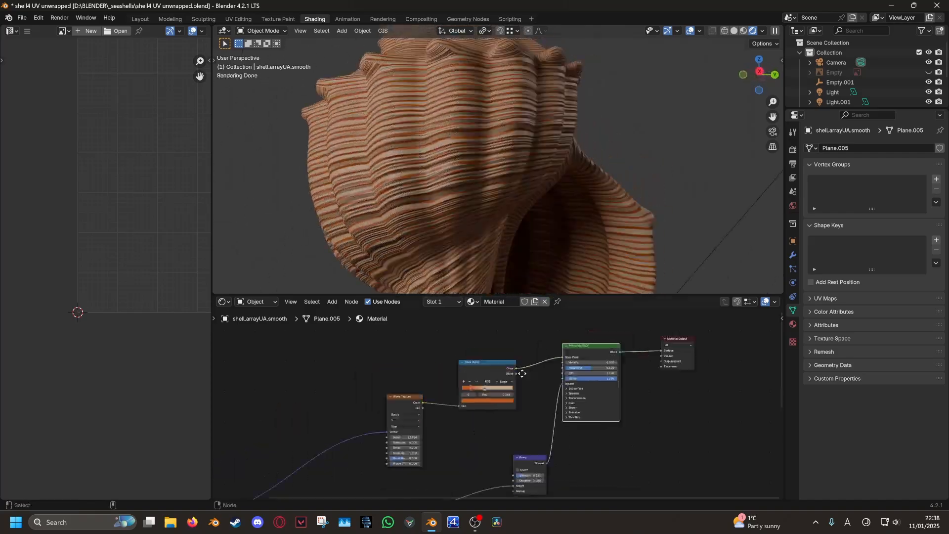
scroll(475, 420, "up", 7)
left_click_drag(344, 446, 469, 446)
scroll(460, 406, "up", 3)
left_click(494, 372)
left_click_drag(476, 287, 484, 269)
scroll(534, 203, "down", 3)
middle_click_drag(536, 198, 566, 227)
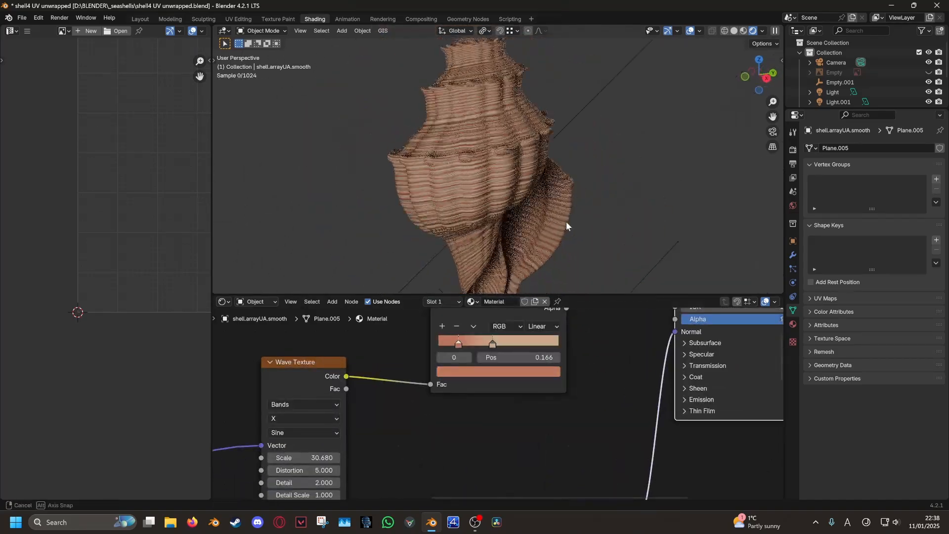
scroll(543, 316, "down", 5)
Move the Wave Texture node left and add a Noise Texture node with a finer Scale
middle_click_drag(466, 362, 379, 409)
scroll(379, 409, "up", 3)
left_click_drag(379, 409, 306, 410)
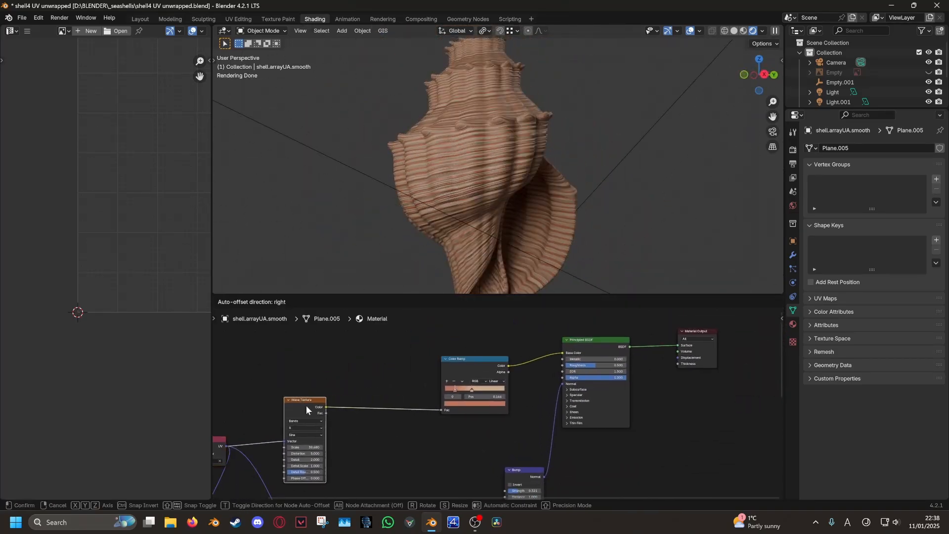
left_click(332, 301)
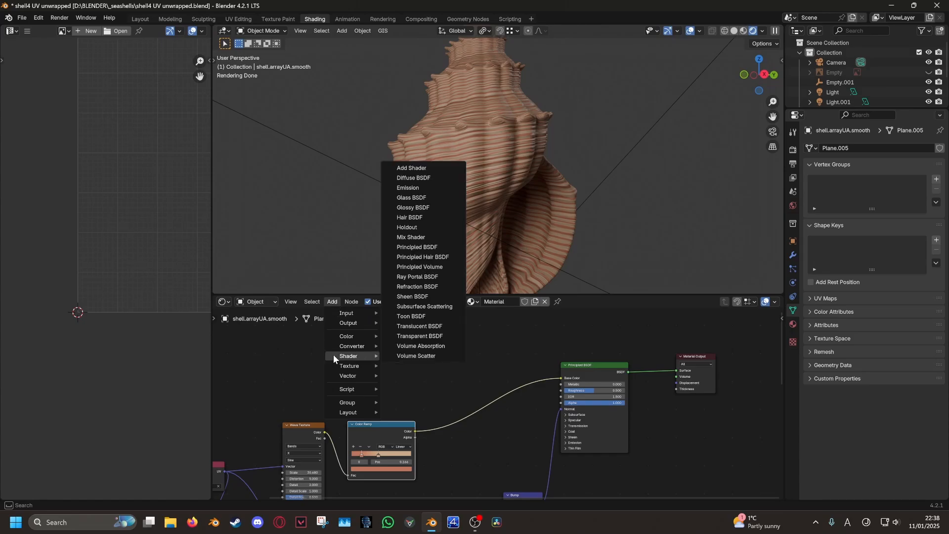
mouse_move(351, 373)
left_click(421, 316)
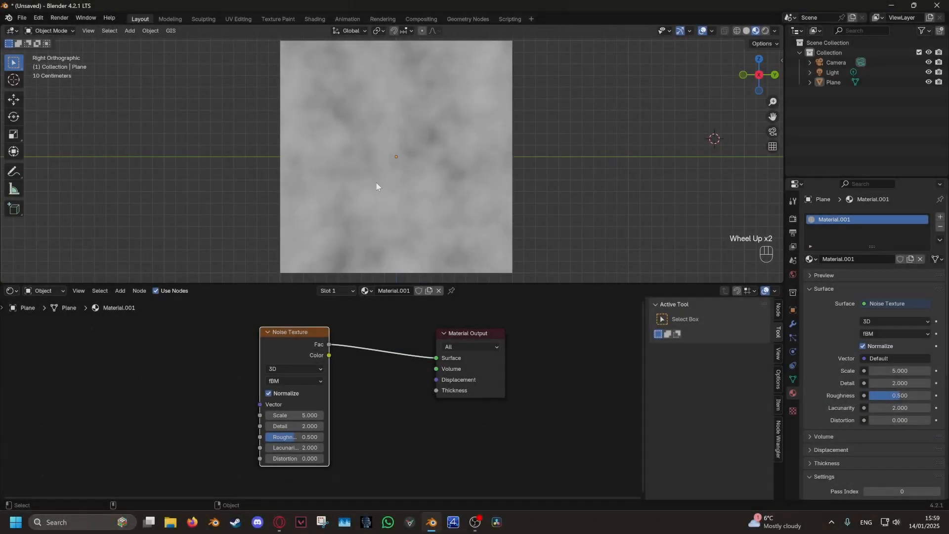
left_click_drag(294, 415, 269, 415)
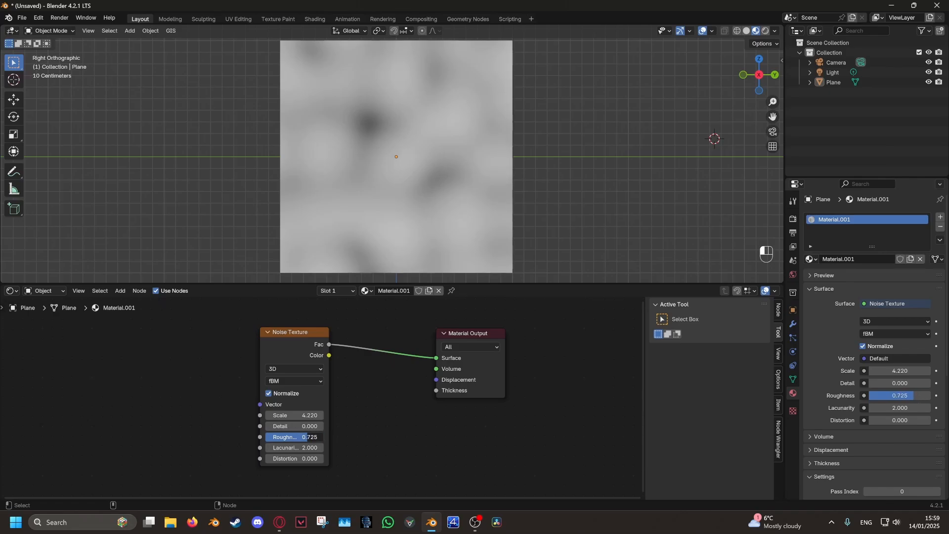
Tweak the Noise Texture's Roughness and Detail, and set its Distortion to 0.200
left_click_drag(298, 437, 296, 436)
left_click_drag(297, 426, 309, 437)
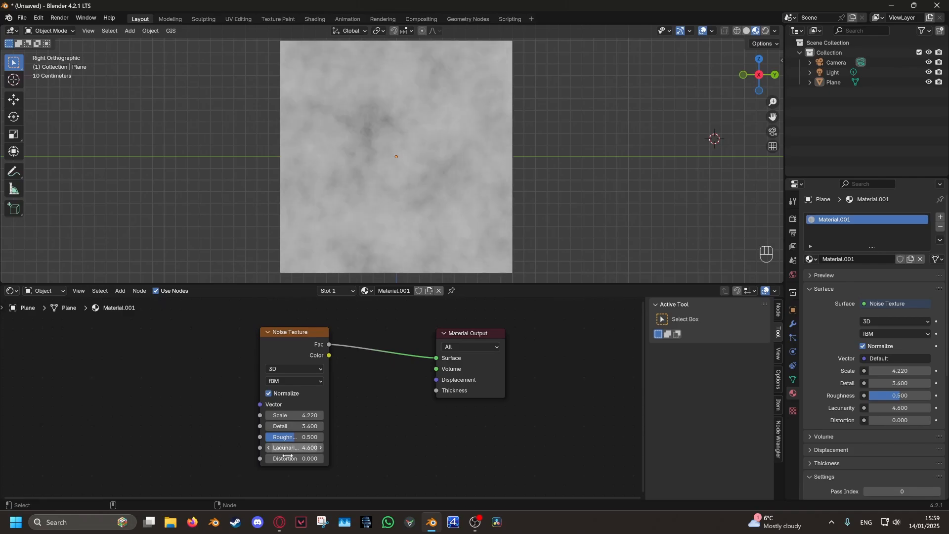
left_click_drag(295, 458, 316, 458)
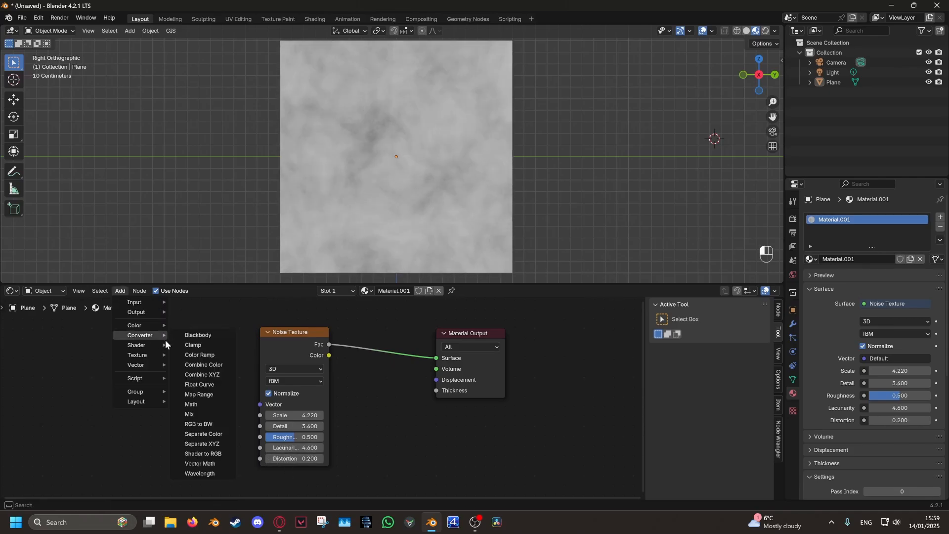
Insert a Color Ramp on the noise-to-output link and push its black and white stops for contrast
left_click(200, 354)
left_click(395, 346)
left_click_drag(355, 391, 395, 396)
left_click_drag(465, 395, 461, 394)
mouse_move(456, 392)
left_mouse_down()
mouse_move(438, 389)
mouse_move(462, 395)
left_mouse_up()
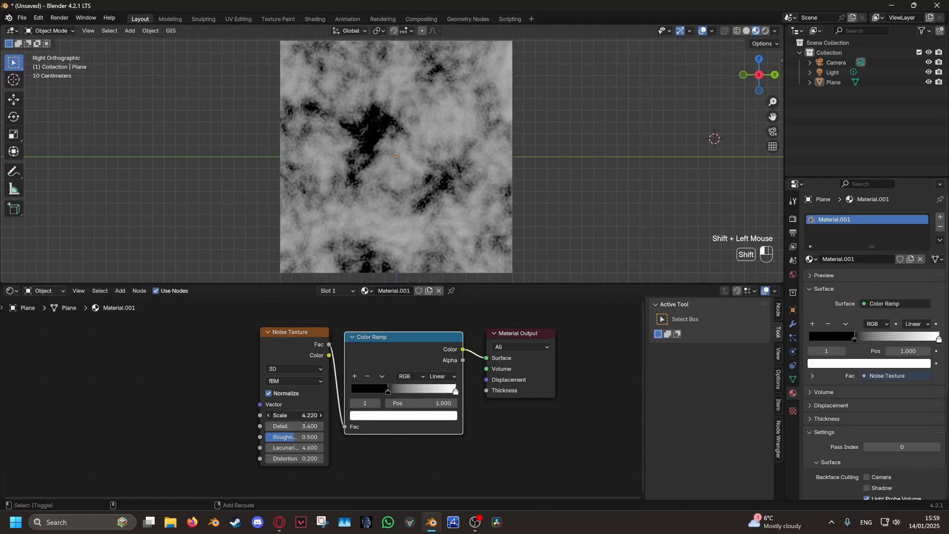
Raise the noise Scale to 28.800, retune Detail, Roughness and Lacunarity, and tighten the ramp stops
left_click_drag(295, 415, 386, 415, "shift")
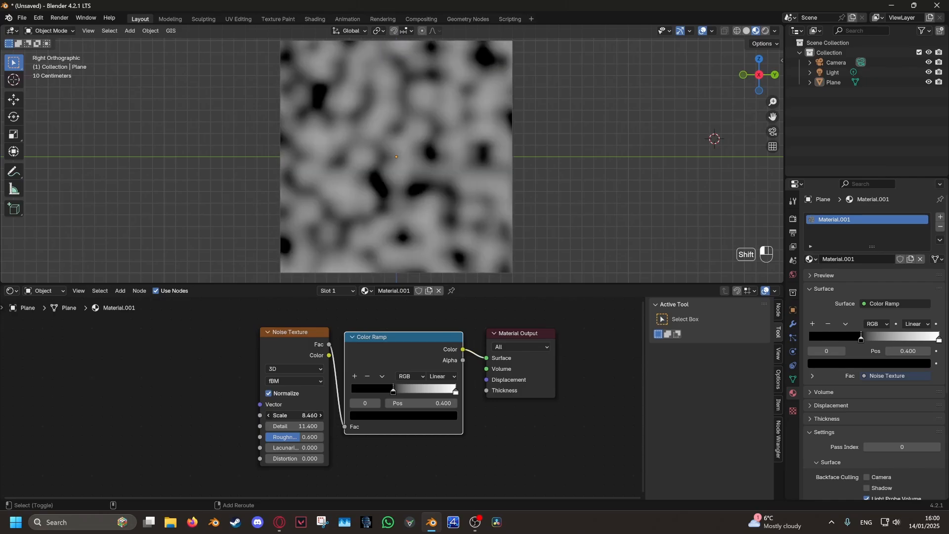
left_click_drag(300, 436, 266, 437)
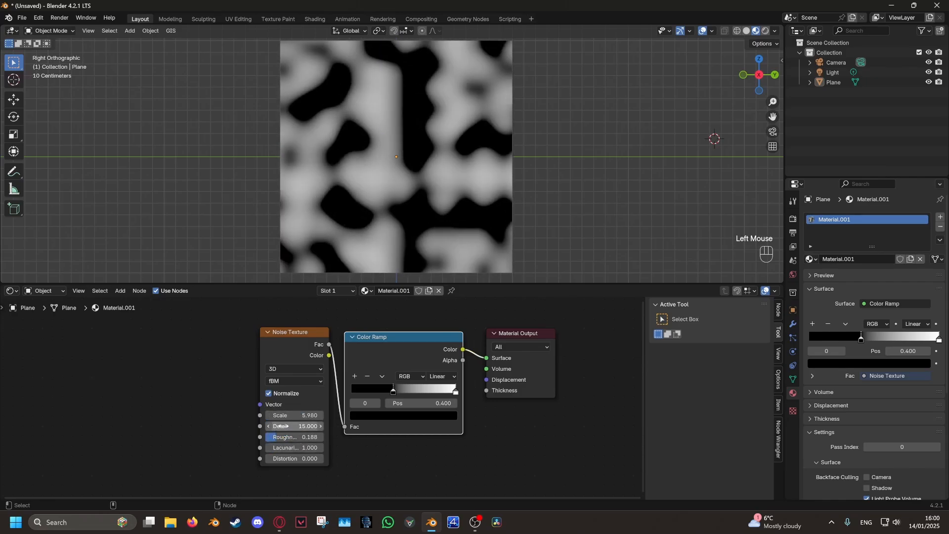
mouse_move(283, 437)
left_mouse_down()
mouse_move(470, 448)
mouse_move(300, 436)
left_mouse_up()
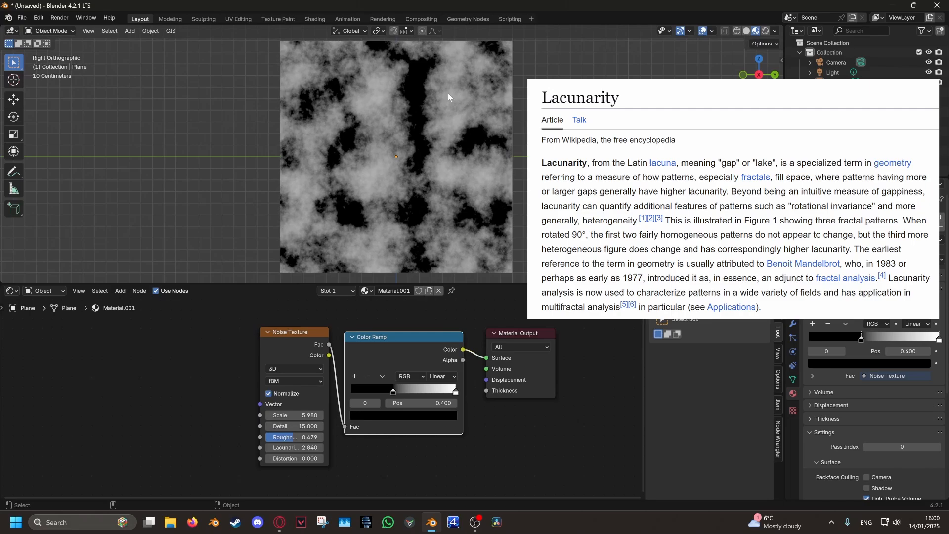
left_click_drag(392, 390, 421, 389)
scroll(502, 183, "down", 2, "ctrl")
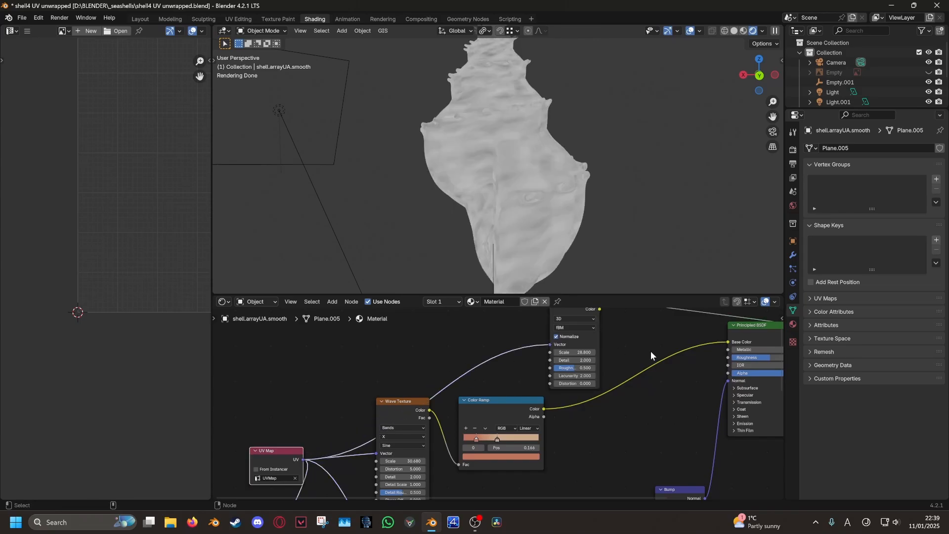
Duplicate the orange Color Ramp onto the Noise Texture link and shift its stops
middle_click_drag(603, 188, 471, 185)
middle_click_drag(509, 340, 408, 383)
scroll(408, 383, "down", 3)
left_click(395, 443)
key("shift+d")
left_click(518, 331)
left_click_drag(462, 348, 405, 342)
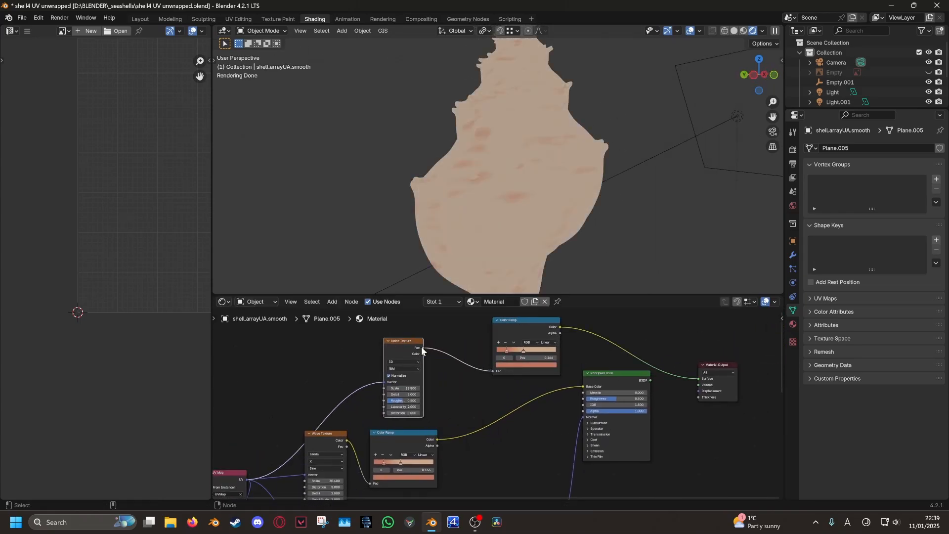
left_click_drag(517, 331, 469, 342)
scroll(469, 342, "up", 4)
middle_click_drag(472, 375, 456, 403)
scroll(444, 403, "up", 1)
left_click_drag(428, 403, 458, 406)
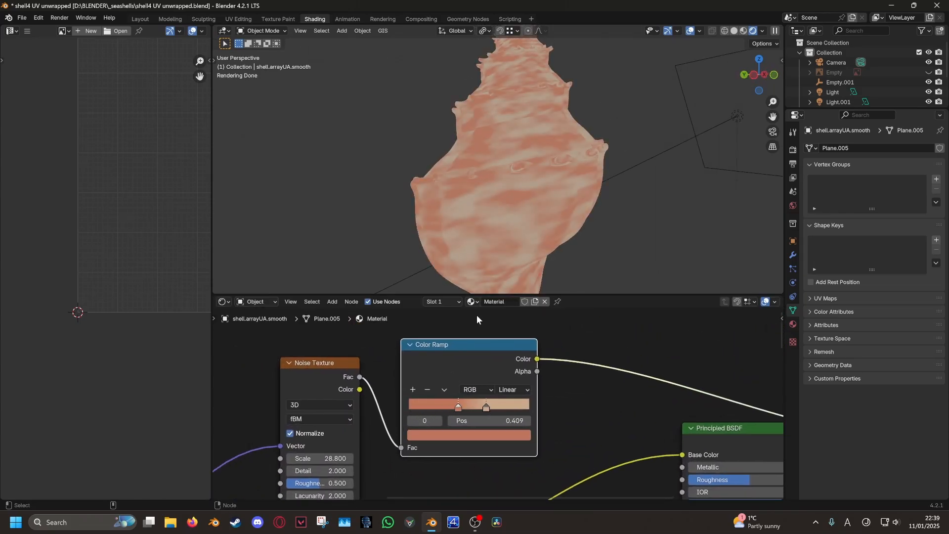
Try a noise Scale of 58.200, then settle on 14.800
middle_click_drag(479, 213, 644, 201)
scroll(375, 435, "up", 1)
middle_click_drag(376, 435, 411, 403)
left_click_drag(343, 430, 435, 429)
middle_click_drag(435, 179, 432, 173)
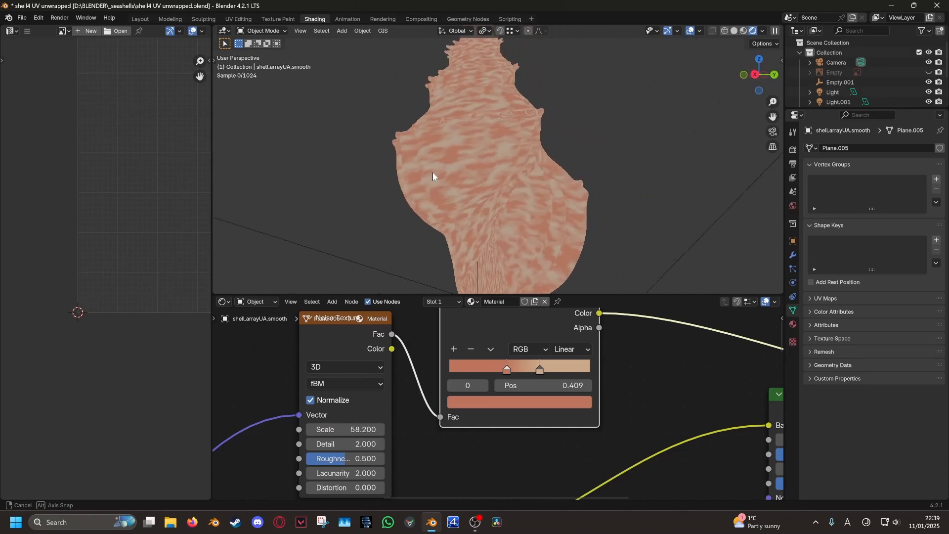
left_click_drag(354, 430, 244, 430)
mouse_move(531, 215)
middle_mouse_down()
mouse_move(476, 231)
mouse_move(641, 272)
mouse_move(534, 231)
middle_mouse_up()
Darken the copied ramp's orange colour and lower the second stop's brightness
middle_click_drag(534, 396, 436, 434)
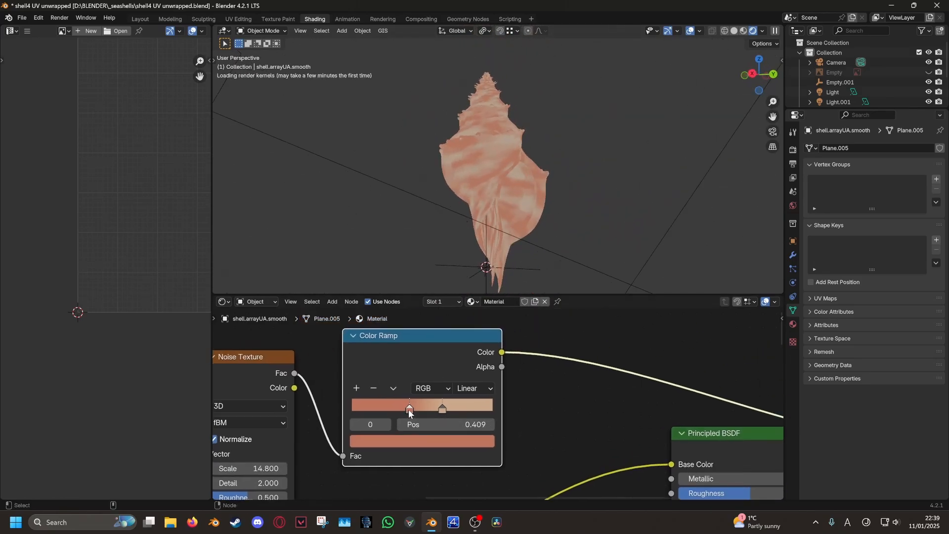
left_click(436, 441)
mouse_move(447, 394)
left_mouse_down()
mouse_move(435, 394)
mouse_move(462, 393)
left_mouse_up()
left_click_drag(451, 408, 384, 408)
left_click(442, 409)
left_click(427, 440)
middle_click_drag(417, 388, 529, 342)
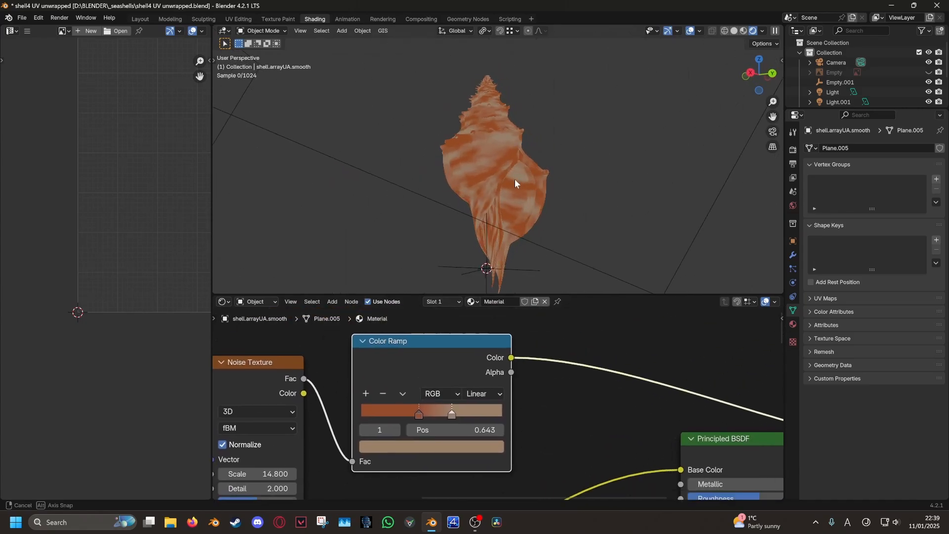
Turn the ramp's left stop black and its right stop grey
left_click(418, 414)
left_click(420, 446)
left_click(452, 414)
left_click_drag(420, 414, 367, 400)
left_click(419, 447)
left_click_drag(396, 413, 509, 415)
left_click(409, 413)
Move the right stop to 1.000 and slide the black stop to 0.227
middle_click_drag(548, 196, 692, 185)
left_click_drag(414, 414, 383, 415)
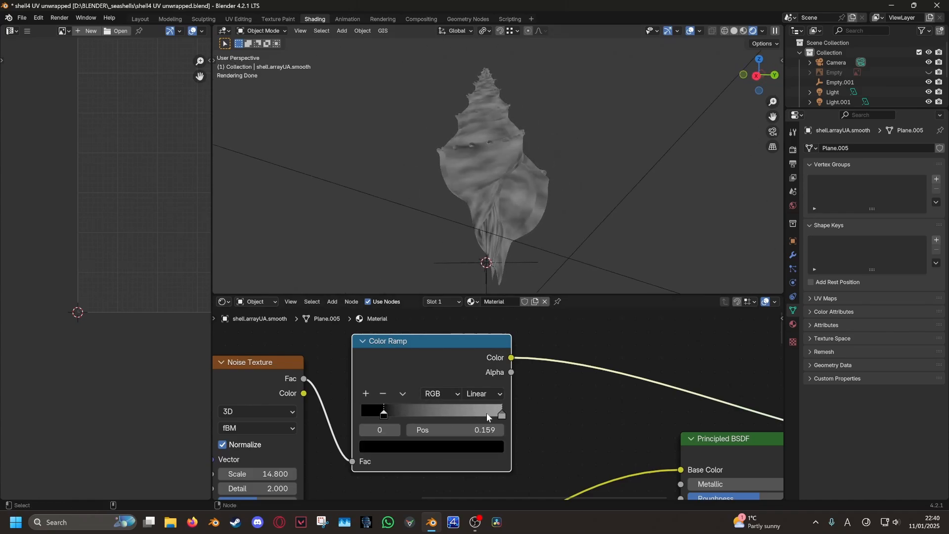
left_click_drag(500, 415, 519, 412)
mouse_move(384, 414)
left_mouse_down()
mouse_move(408, 411)
mouse_move(393, 412)
left_mouse_up()
middle_click_drag(487, 218, 437, 223)
middle_click_drag(588, 228, 494, 210)
Move the Principled BSDF and Material Output right to make room for a new node
scroll(559, 430, "down", 9)
middle_click_drag(701, 469, 586, 434)
left_click_drag(594, 447, 472, 338)
left_click_drag(477, 360, 551, 348)
middle_click_drag(400, 388, 457, 418)
left_click(332, 302)
Add a Mix Color node with the noise ramp as Factor and the wave ramp as A
mouse_move(347, 335)
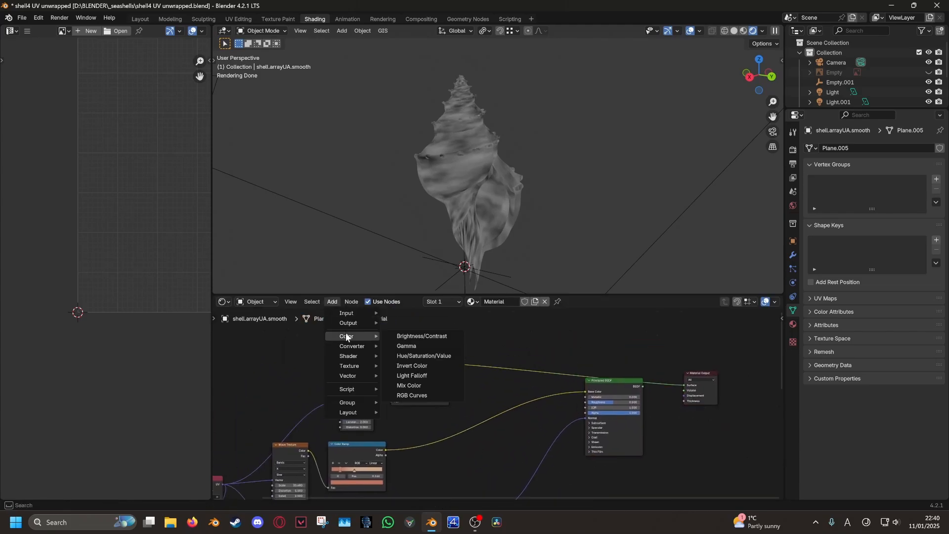
left_click(413, 387)
left_click(478, 360)
scroll(496, 401, "up", 8)
mouse_move(452, 377)
left_mouse_down()
mouse_move(436, 365)
mouse_move(452, 366)
left_mouse_up()
middle_click_drag(457, 373, 505, 331)
scroll(424, 413, "down", 5)
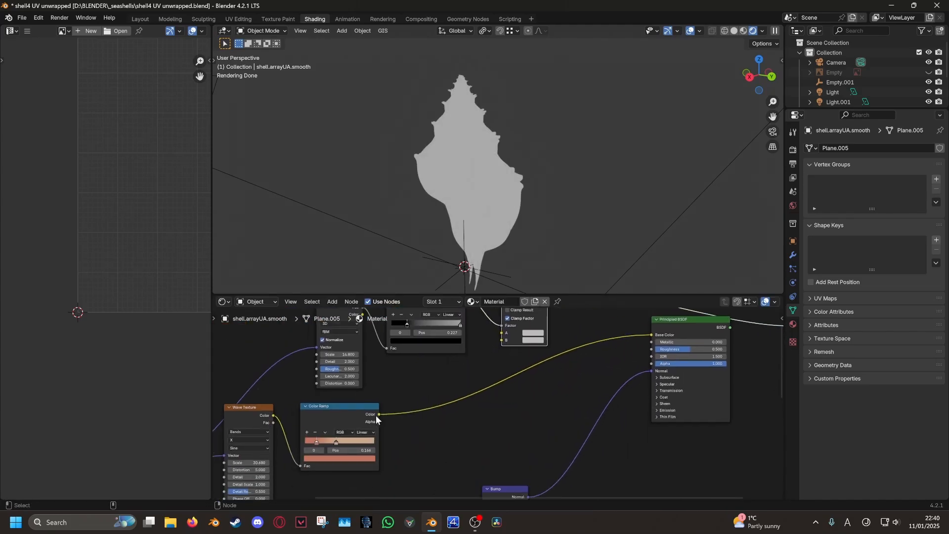
left_click_drag(505, 347, 502, 333)
Set the Mix B colour's value to 0.230, then raise it to 0.389
middle_click_drag(519, 345, 460, 404)
middle_click_drag(514, 265, 475, 262)
scroll(492, 220, "up", 4)
left_click(474, 398)
mouse_move(529, 311)
left_mouse_down()
mouse_move(529, 329)
mouse_move(529, 315)
left_mouse_up()
scroll(415, 379, "up", 3)
middle_click_drag(415, 379, 489, 384)
Shift the noise ramp stops and lower the Mix B colour's brightness
left_click_drag(471, 389, 437, 391)
left_click_drag(404, 390, 433, 390)
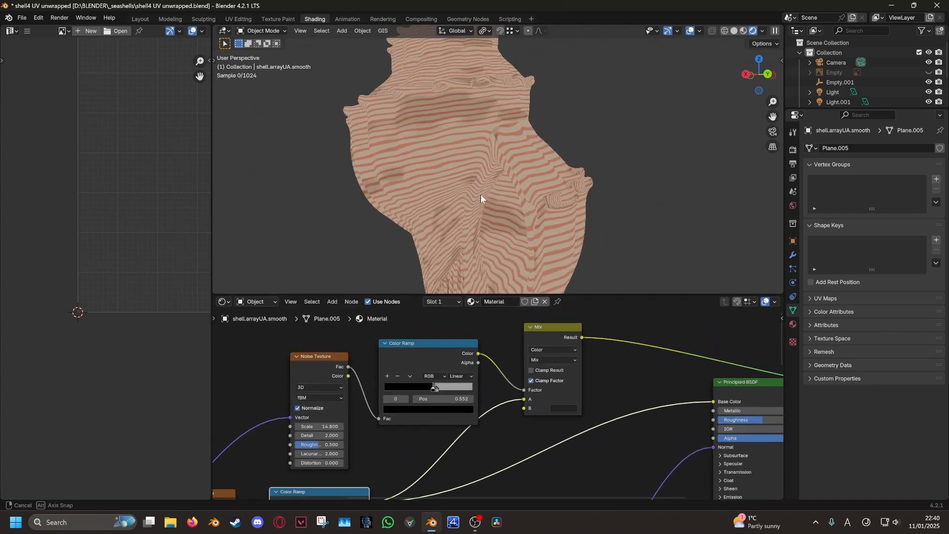
middle_click_drag(483, 199, 549, 201)
left_click(563, 408)
left_click_drag(633, 303, 634, 309)
Make the ramp's right stop white and tune noise Scale from 29.600 to 16.800
middle_click_drag(534, 218, 425, 219)
left_click_drag(320, 426, 392, 426)
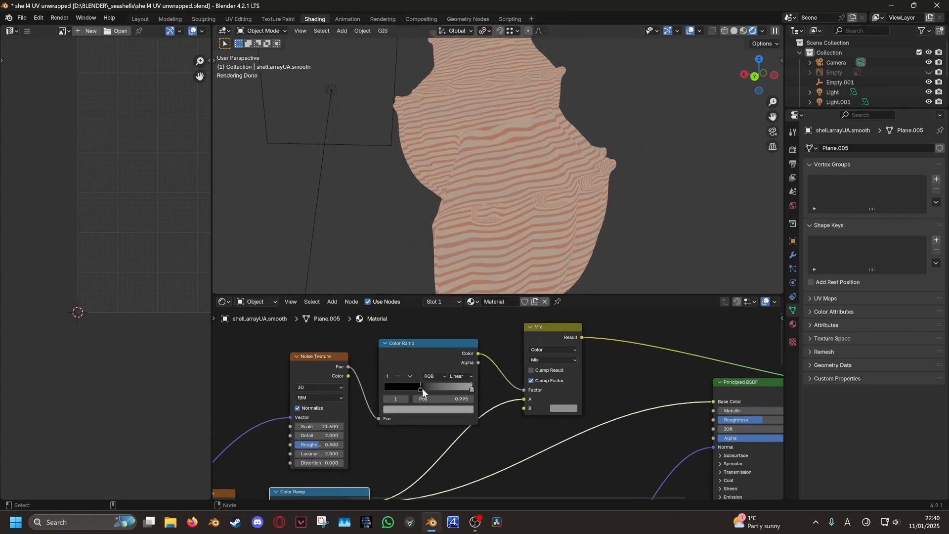
left_click(455, 409)
left_click(444, 409)
left_click_drag(466, 306, 466, 279)
mouse_move(421, 390)
left_mouse_down()
mouse_move(430, 391)
mouse_move(403, 390)
left_mouse_up()
left_click_drag(471, 389, 447, 391)
middle_click_drag(457, 200, 494, 207)
left_click_drag(321, 426, 297, 426)
Darken the Mix B colour further
middle_click_drag(385, 257, 495, 210)
left_click(563, 408)
left_click_drag(633, 309, 633, 315)
scroll(568, 205, "down", 1)
middle_click_drag(550, 207, 573, 203)
scroll(589, 382, "down", 6)
Connect the Mix Result to Base Color, then test the Color Ramp alone as Base Color
middle_click_drag(588, 382, 398, 385)
left_click_drag(394, 358, 476, 397)
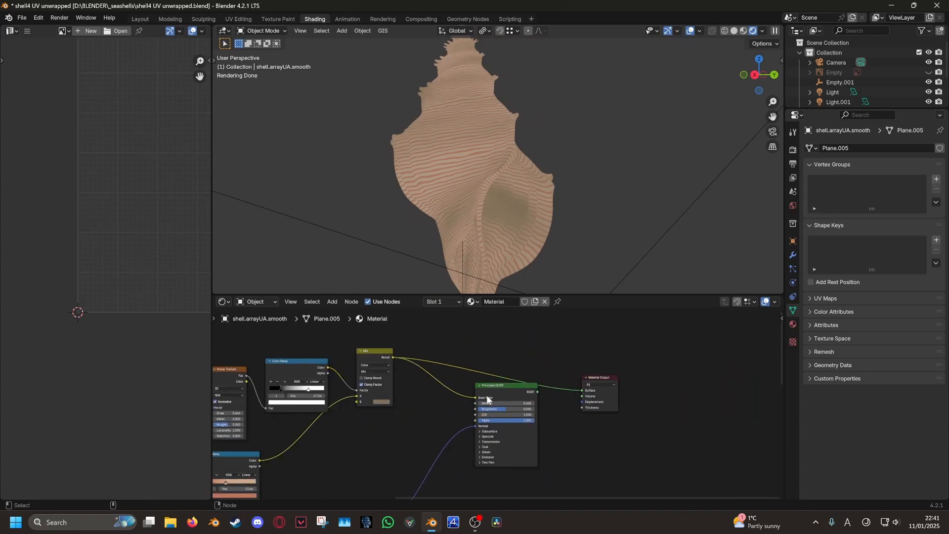
left_click(486, 396, "ctrl+shift")
middle_click_drag(363, 408, 473, 362)
left_click_drag(369, 415, 585, 352)
key("ctrl+z")
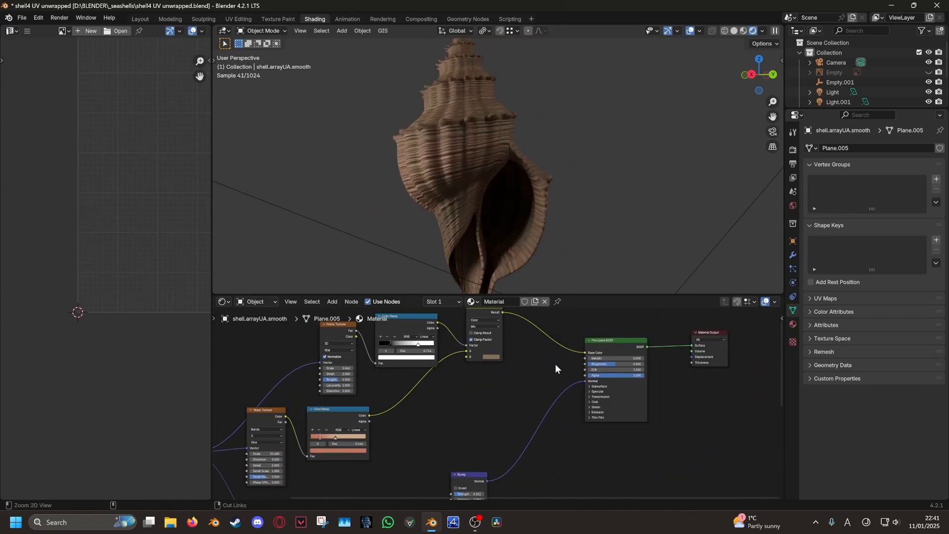
middle_click_drag(529, 256, 490, 219)
scroll(490, 218, "down", 4)
scroll(487, 244, "up", 2)
key("z")
left_click(505, 284)
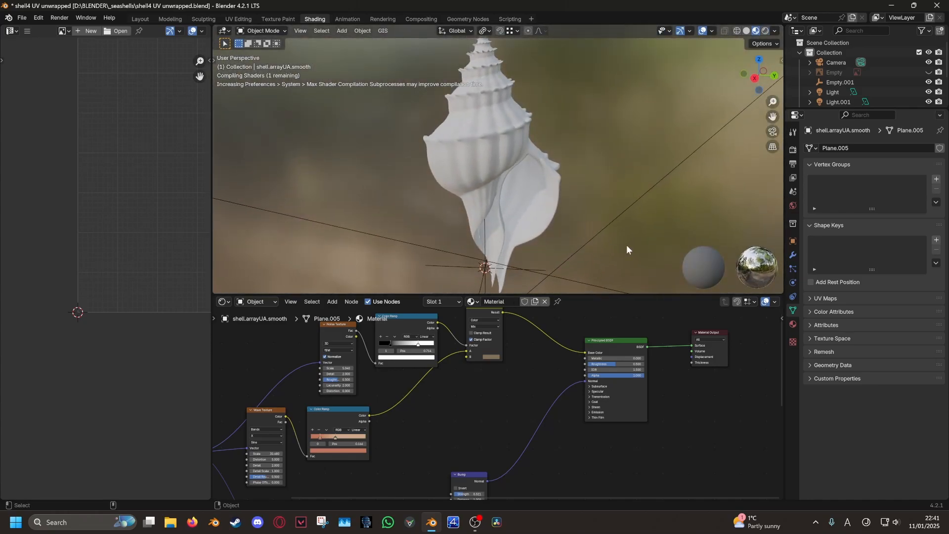
key("z")
left_click(598, 166)
middle_click_drag(598, 166, 586, 166)
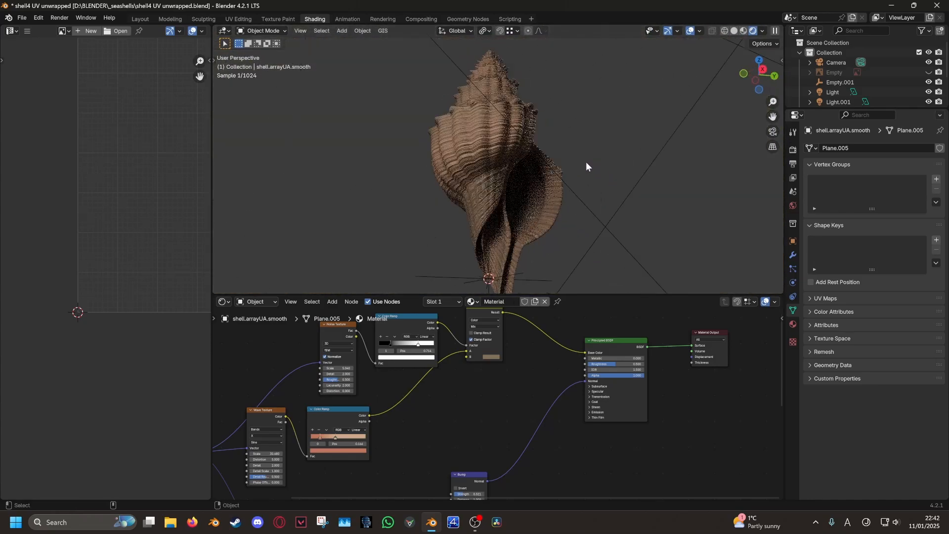
middle_click_drag(513, 209, 621, 224)
scroll(532, 200, "up", 4)
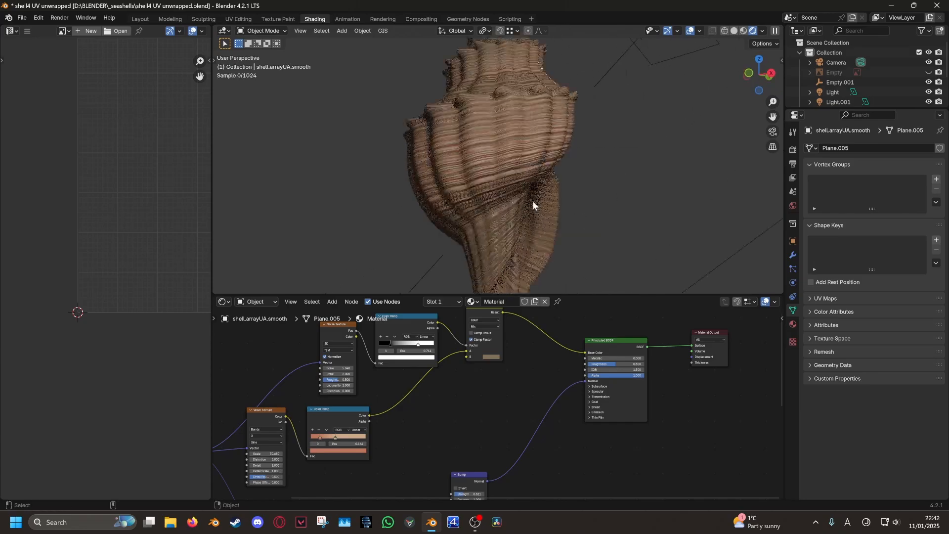
middle_click_drag(468, 305, 479, 224)
scroll(569, 188, "down", 4)
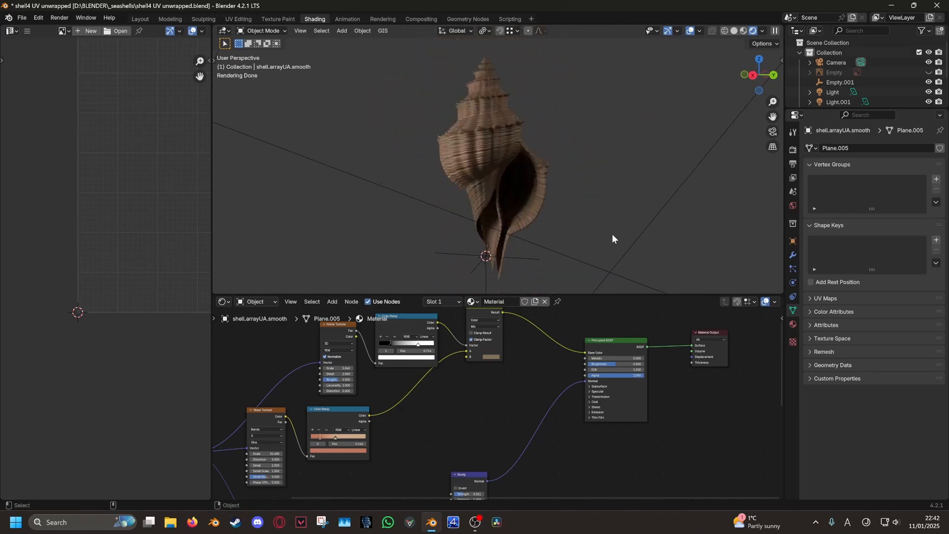
middle_click_drag(585, 418, 467, 405)
scroll(436, 394, "up", 7)
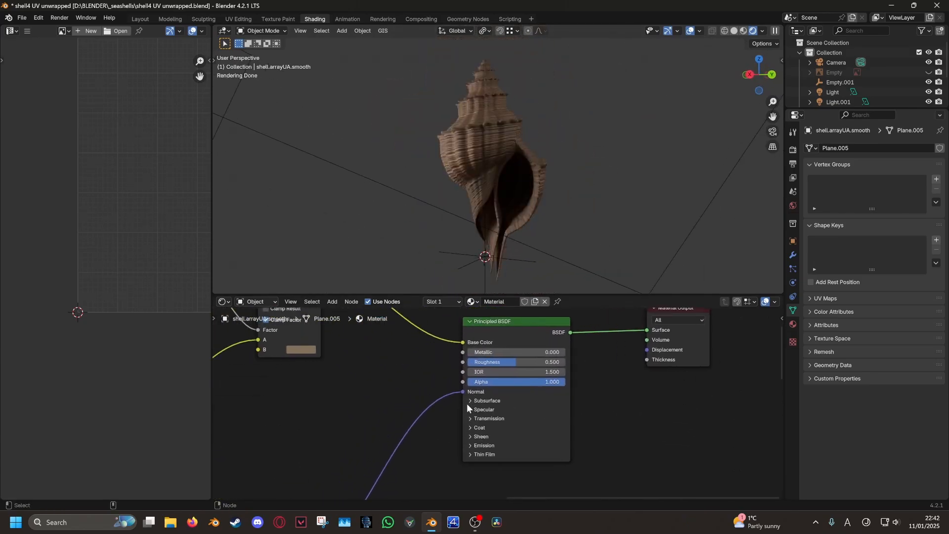
Set the Principled BSDF Subsurface Weight to 0.166
scroll(546, 439, "up", 3)
middle_click_drag(528, 414, 497, 357)
left_click_drag(496, 364, 496, 364)
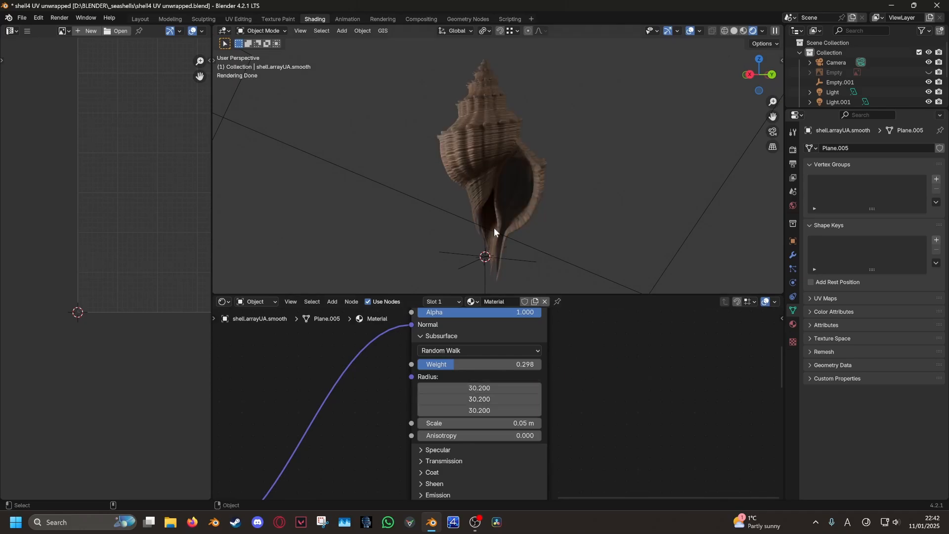
Select the area light Light.002 in the viewport
middle_click_drag(494, 227, 553, 246)
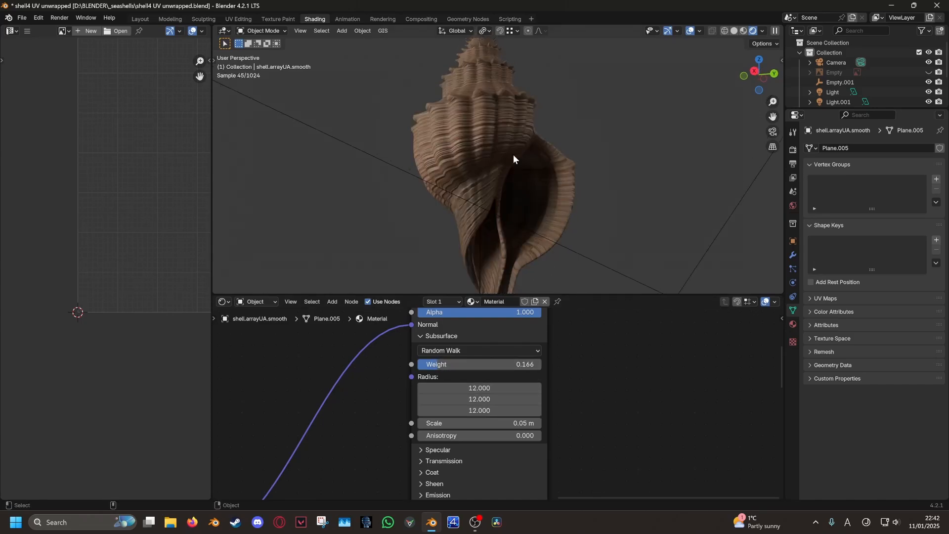
scroll(513, 154, "down", 6)
left_click(338, 191)
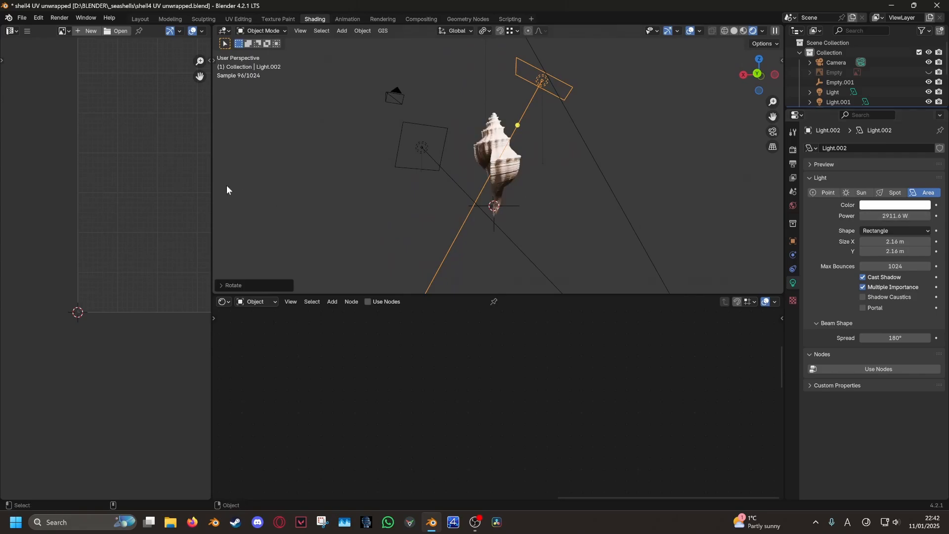
Move the area light Light.002 to a new position above the shell
scroll(473, 209, "up", 2)
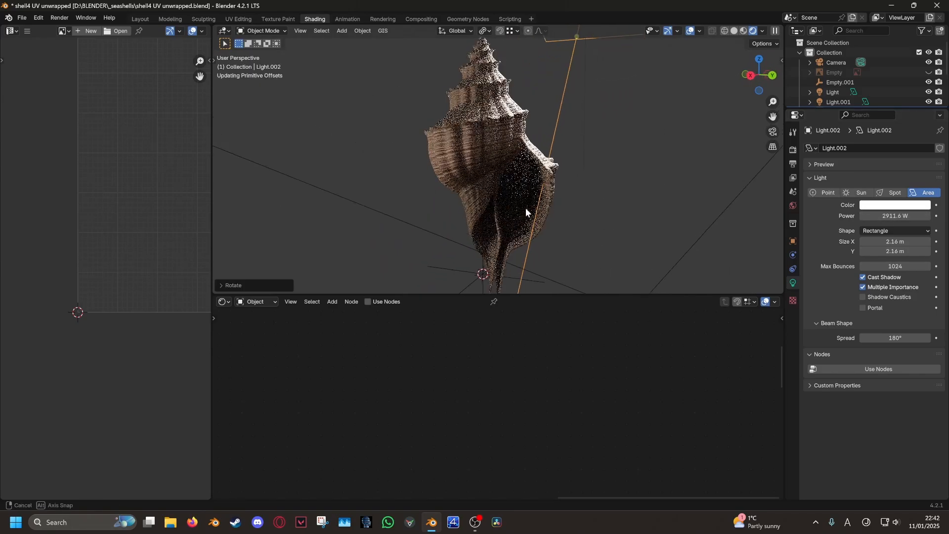
key("g")
middle_click_drag(602, 219, 607, 205)
key("g")
left_click(615, 202)
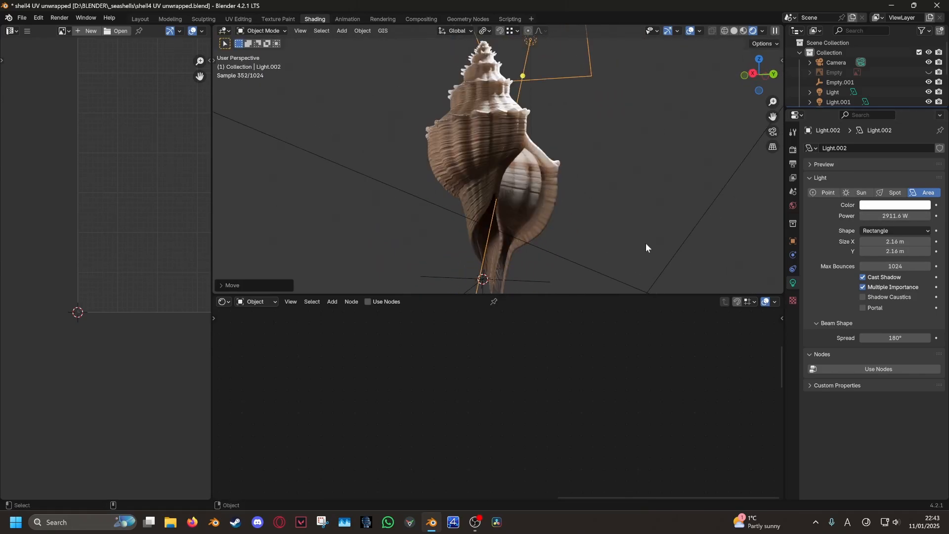
middle_click_drag(645, 242, 619, 189)
Unhide the reference shell photo Empty in the Outliner
scroll(622, 188, "down", 3)
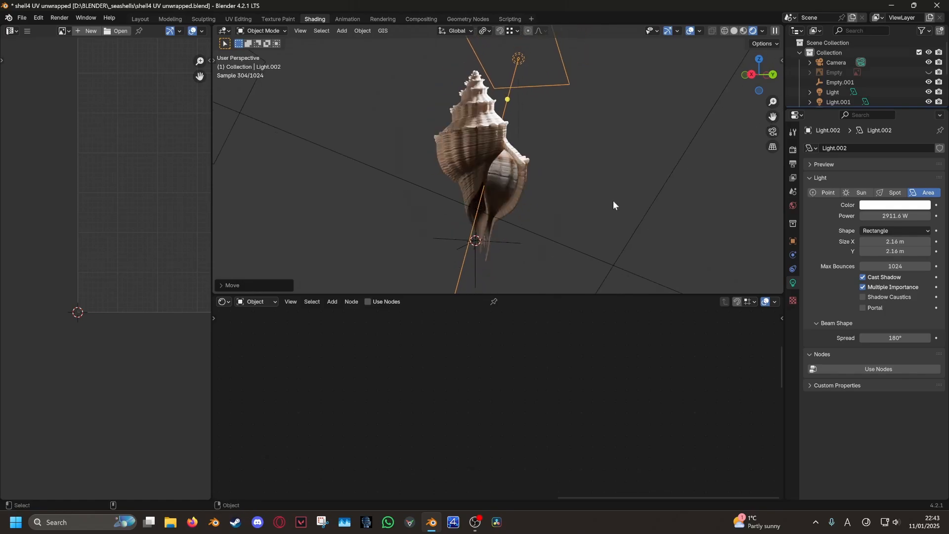
left_click(928, 73)
middle_click_drag(649, 158, 666, 159)
Try a new subsurface Radius X on the shell, then revert it to 12.000
left_click(499, 163)
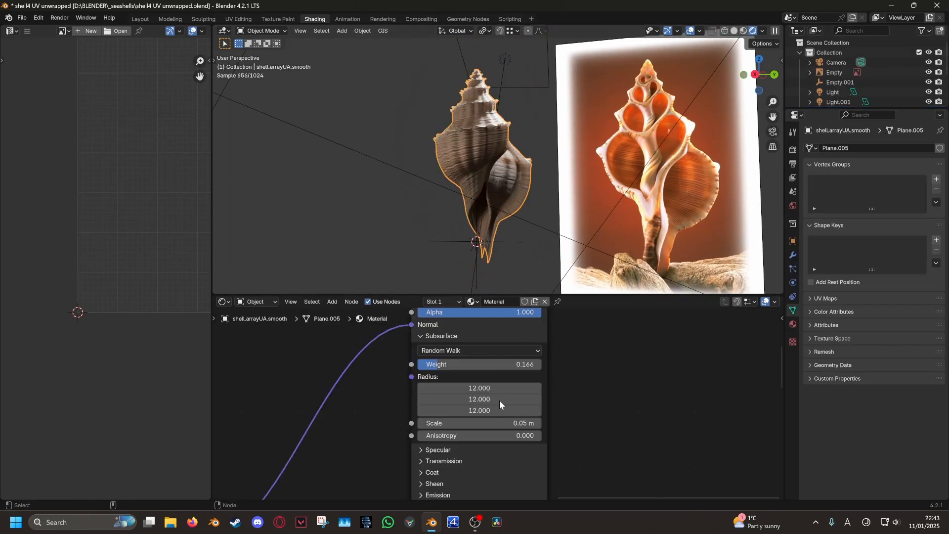
scroll(500, 401, "up", 4)
left_click_drag(497, 382, 471, 397)
key("ctrl+z")
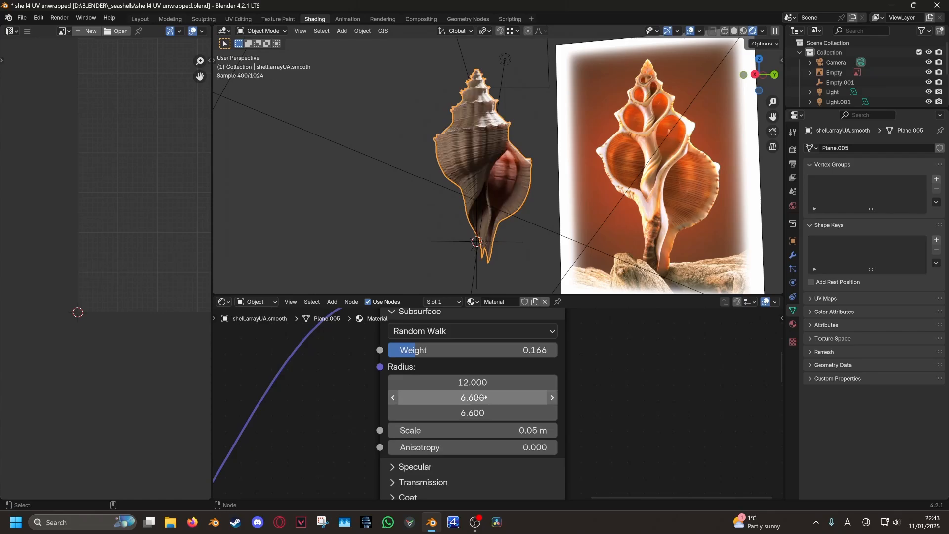
Orbit the shell to show its spire and aperture
left_click(460, 281)
middle_click_drag(460, 280, 573, 212)
scroll(631, 170, "up", 5)
scroll(487, 175, "down", 3)
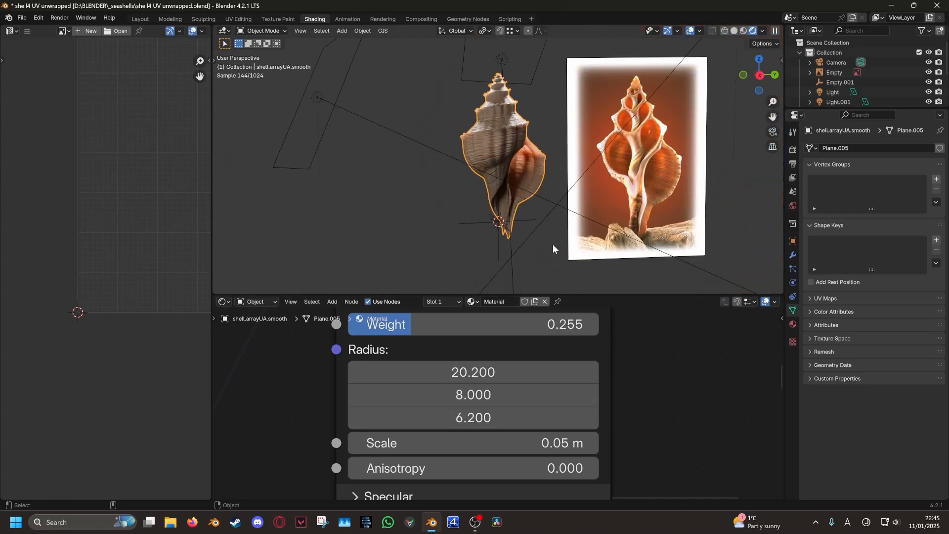
middle_click_drag(553, 244, 537, 180)
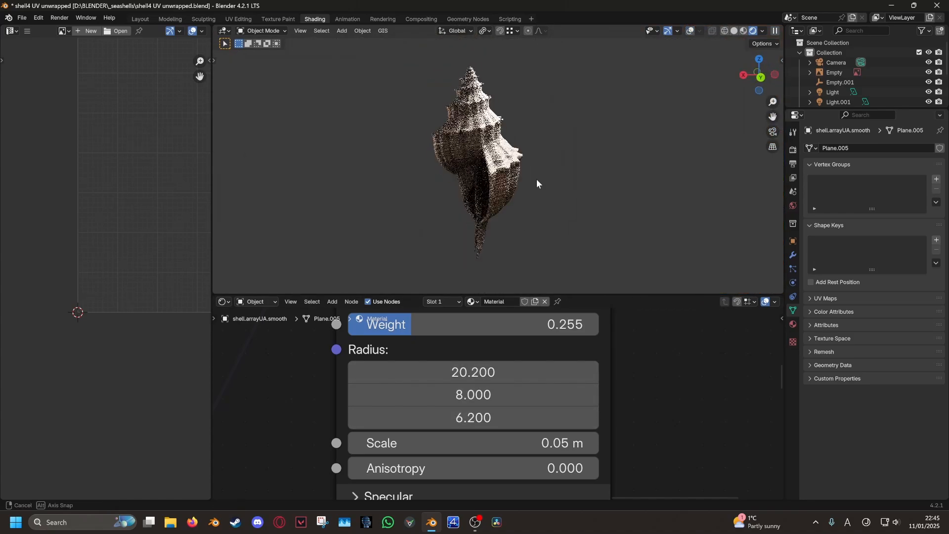
middle_click_drag(418, 192, 570, 213)
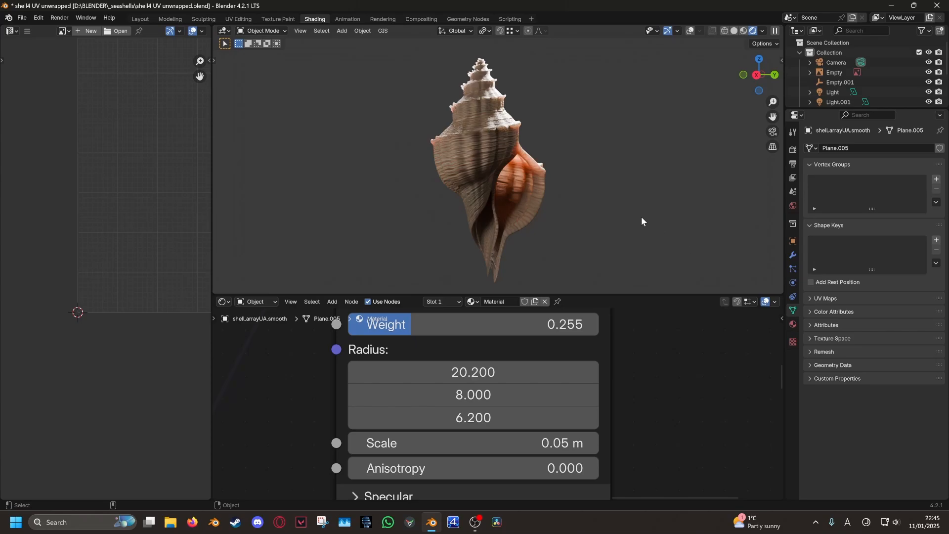
Save the blend file from the File menu
left_click(21, 17)
left_click(48, 84)
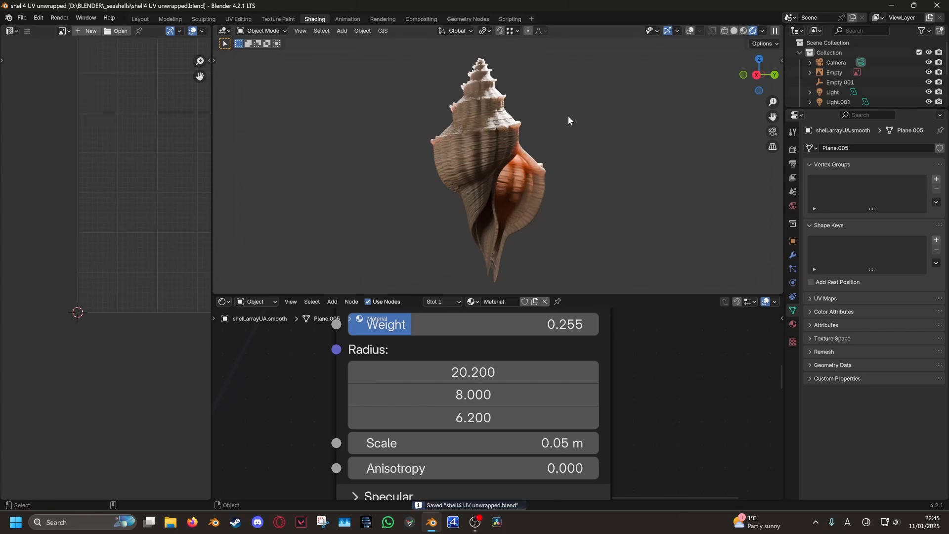
scroll(473, 158, "up", 3)
middle_click_drag(458, 158, 503, 195, "shift")
Turn viewport overlays back on, select Light.002 and make it visible
left_click(690, 31)
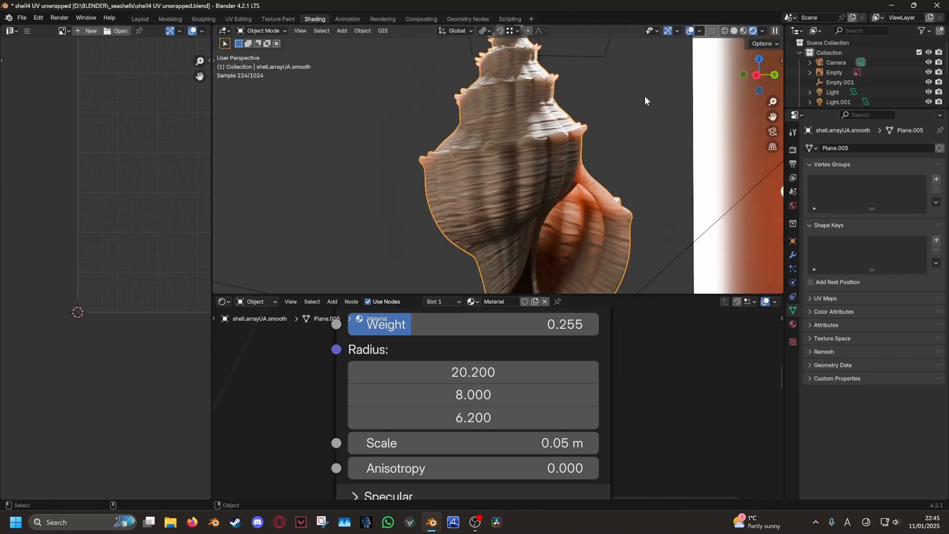
scroll(543, 161, "down", 6)
scroll(543, 162, "up", 5)
scroll(544, 45, "down", 3)
left_click(532, 90)
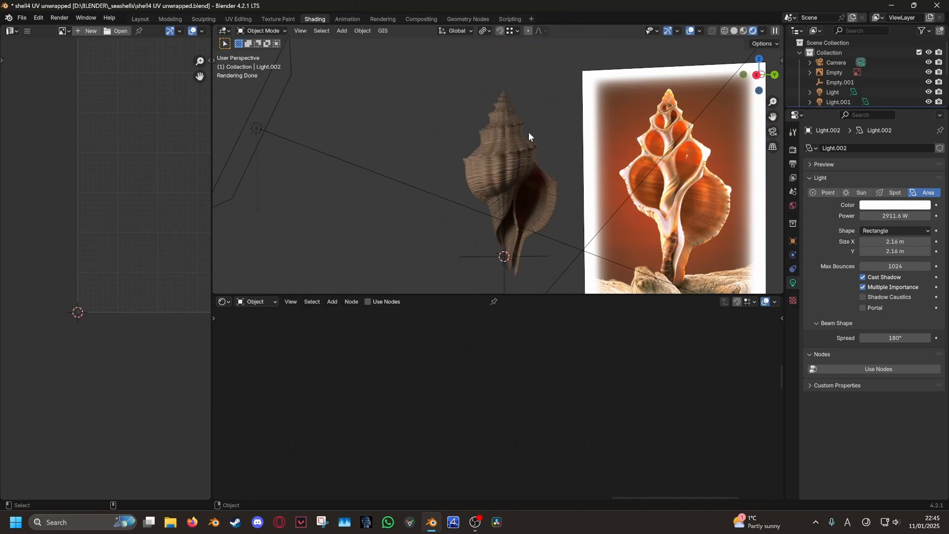
left_click_drag(846, 106, 836, 230)
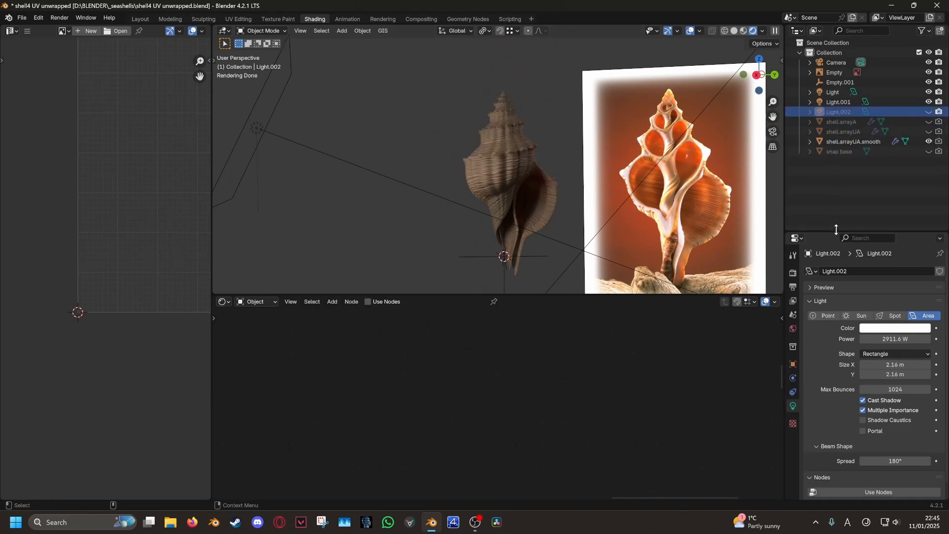
left_click(928, 112)
scroll(528, 120, "down", 5)
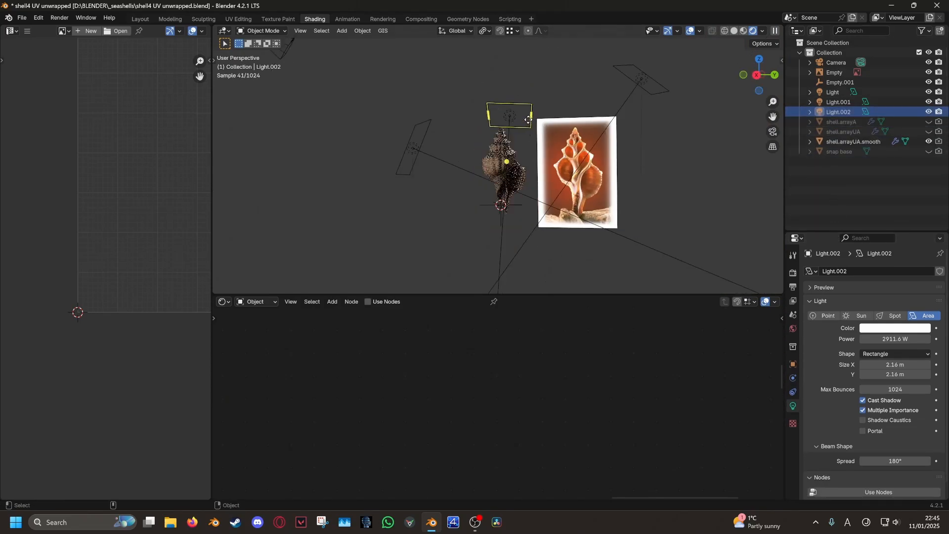
Move the selected lights into a new 'lights' collection
right_click(432, 147)
left_click(421, 263)
left_click(421, 263)
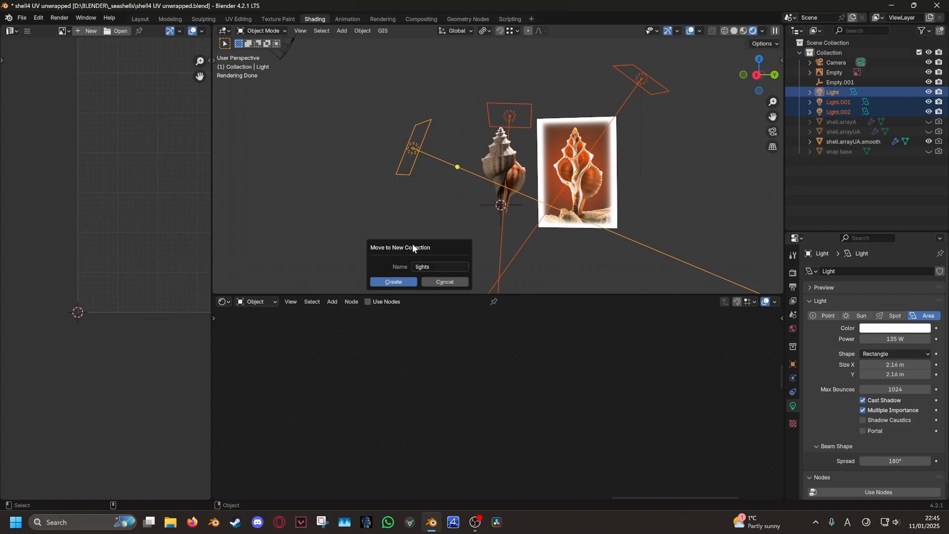
left_click(918, 132)
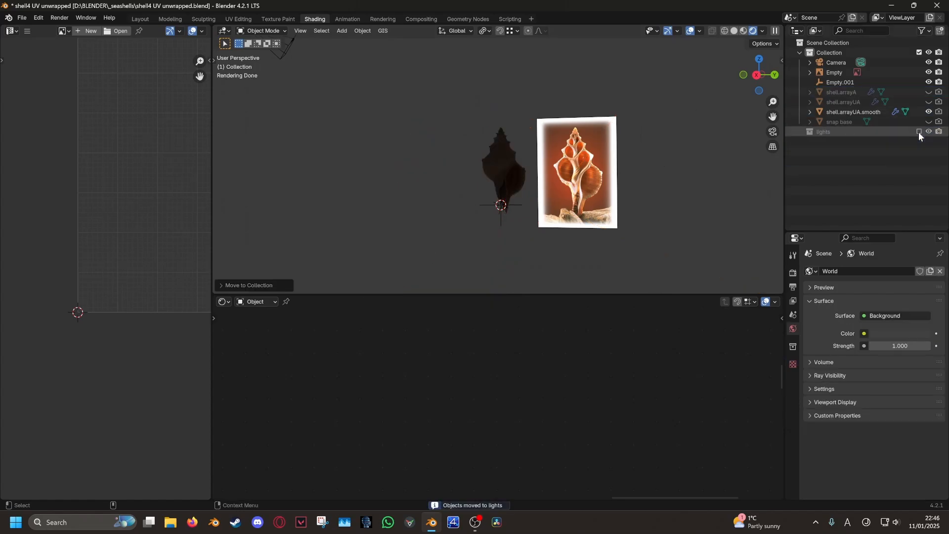
left_click(918, 132)
Rename Light.002 to 'backlight intense' and hide it
left_click(831, 160)
double_click(835, 161)
type("backlight intense")
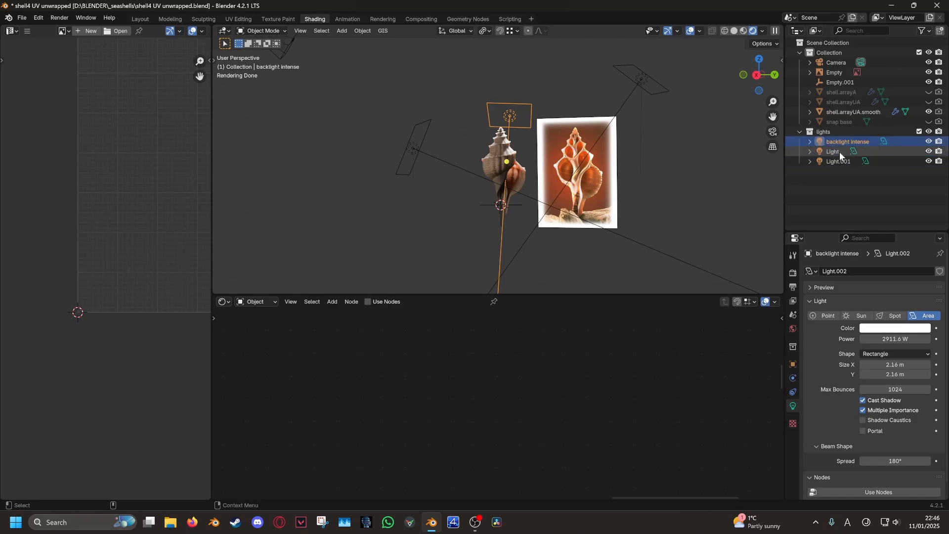
left_click(929, 141)
scroll(556, 198, "up", 7)
middle_click_drag(557, 199, 500, 150, "shift")
scroll(500, 149, "down", 2)
Hide the reference image empty, select the shell, and move its Bump node nearer the Wave Texture
scroll(500, 150, "up", 3)
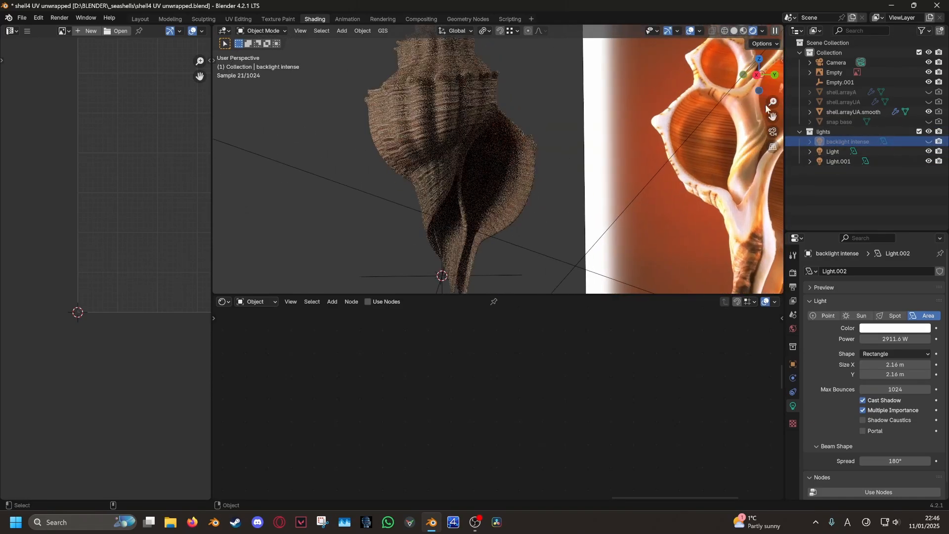
left_click(928, 73)
left_click(478, 106)
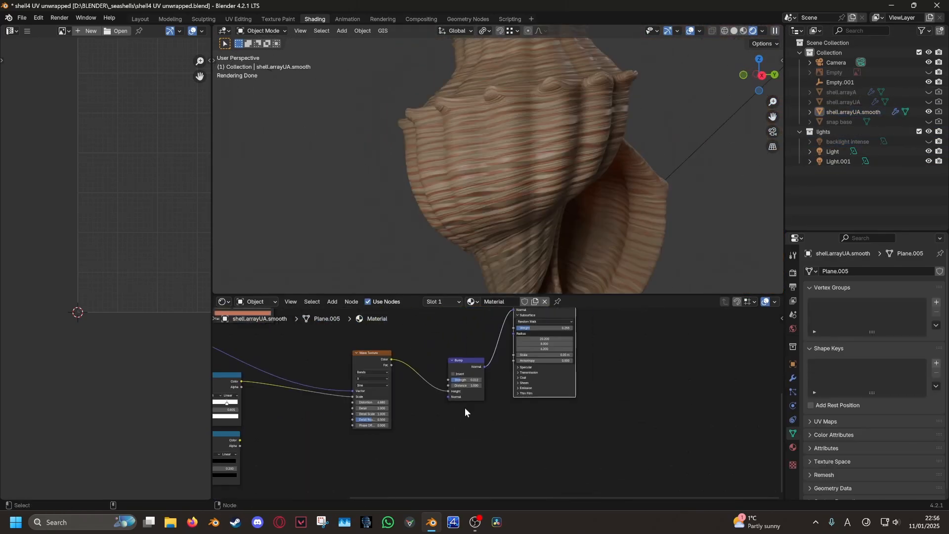
middle_click_drag(464, 407, 449, 424)
left_click_drag(449, 377, 419, 384)
middle_click_drag(315, 392, 373, 347)
Add a Noise Texture node below the Wave Texture
left_click(335, 300)
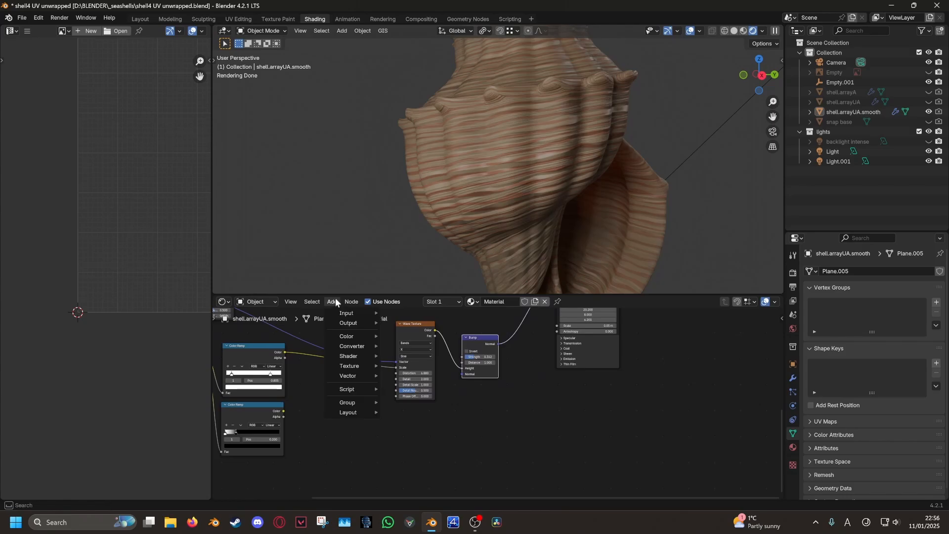
mouse_move(338, 346)
mouse_move(339, 366)
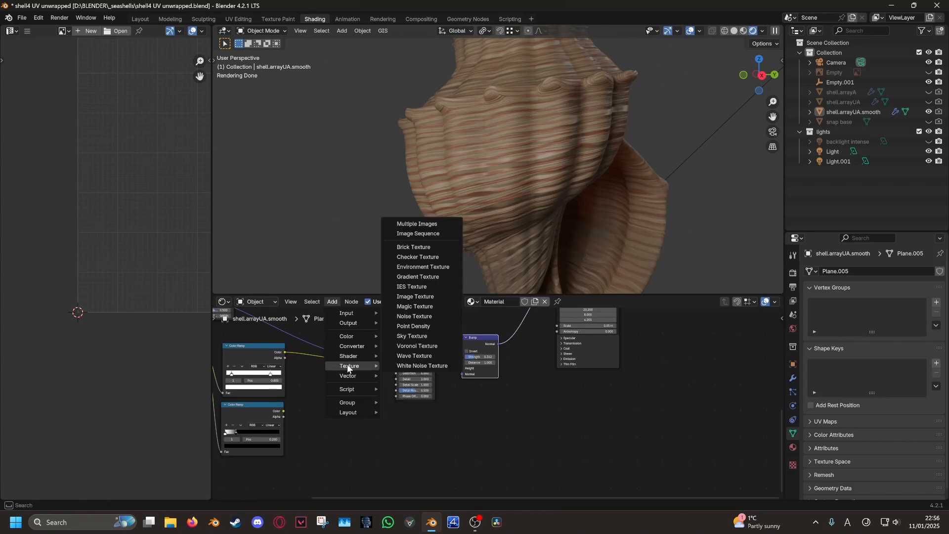
left_click(420, 316)
left_click(402, 415)
Move the Wave Texture and Color Ramp nodes down and right to clear space
mouse_move(400, 445)
middle_mouse_down()
mouse_move(461, 412)
mouse_move(384, 455)
middle_mouse_up()
scroll(460, 412, "up", 4)
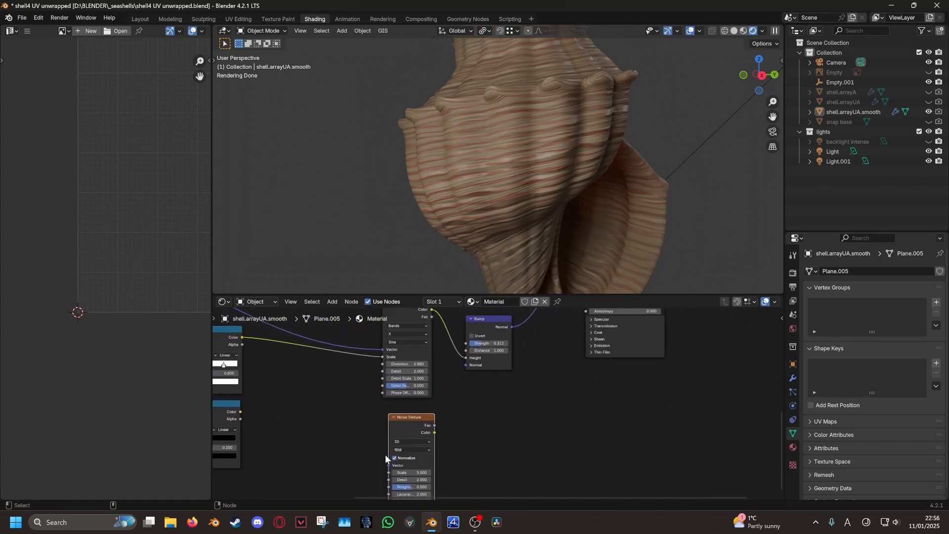
scroll(385, 455, "down", 6)
middle_click_drag(314, 426, 410, 411)
left_click(411, 411)
left_click_drag(288, 358, 296, 385)
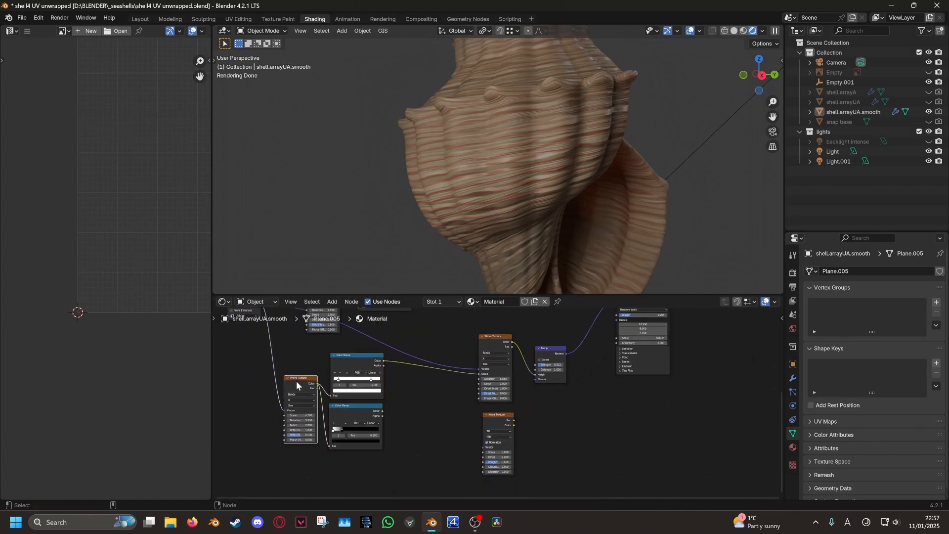
left_click_drag(348, 362, 386, 399)
Shift the texture nodes over and move the UV Map node to the left
scroll(384, 397, "down", 5)
middle_click_drag(326, 378, 435, 404)
scroll(420, 366, "up", 5)
left_click_drag(388, 358, 340, 368)
scroll(326, 368, "up", 8)
scroll(397, 416, "up", 5)
middle_click_drag(397, 416, 371, 444)
scroll(370, 401, "down", 6)
middle_click_drag(369, 397, 310, 397)
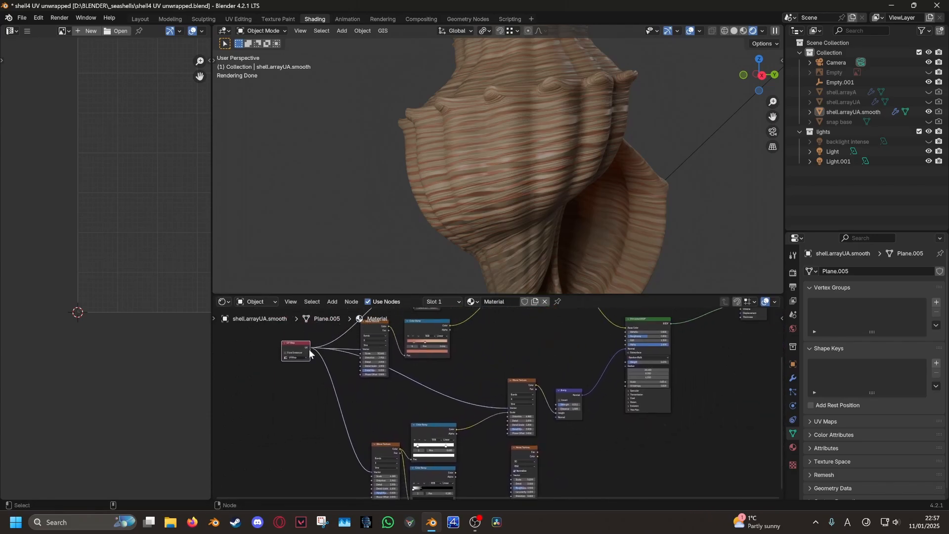
Preview the Noise Texture on the shell and set its Scale to 19.2
scroll(437, 409, "up", 7)
middle_click_drag(524, 479, 404, 393)
left_click(439, 407, "ctrl+shift")
scroll(439, 406, "up", 3)
left_click_drag(414, 425, 483, 426)
scroll(417, 406, "down", 5)
middle_click_drag(417, 406, 358, 428)
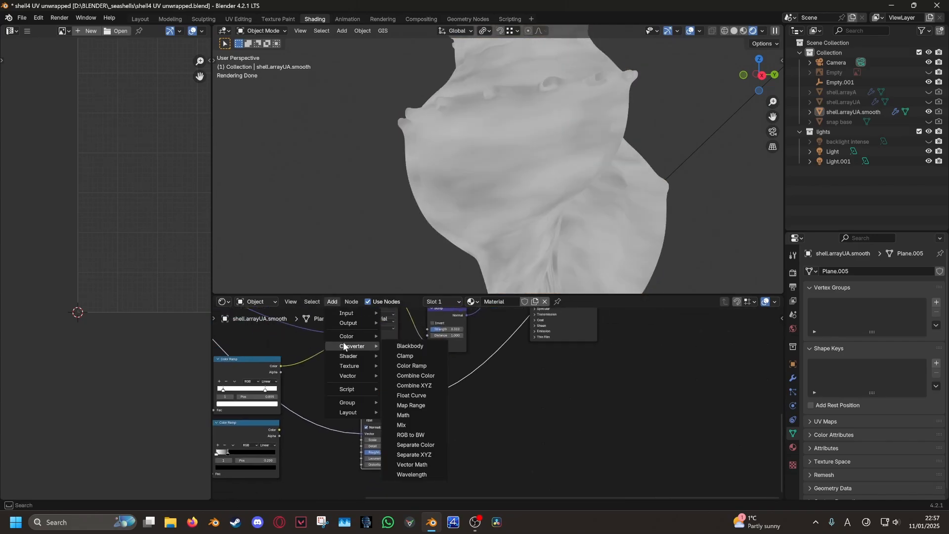
Insert a Color Ramp on the noise link with stops at 0.393 and 0.652
left_click(411, 366)
left_click(419, 385)
scroll(423, 406, "up", 7)
middle_click_drag(424, 407, 372, 409)
left_click_drag(369, 424, 411, 422)
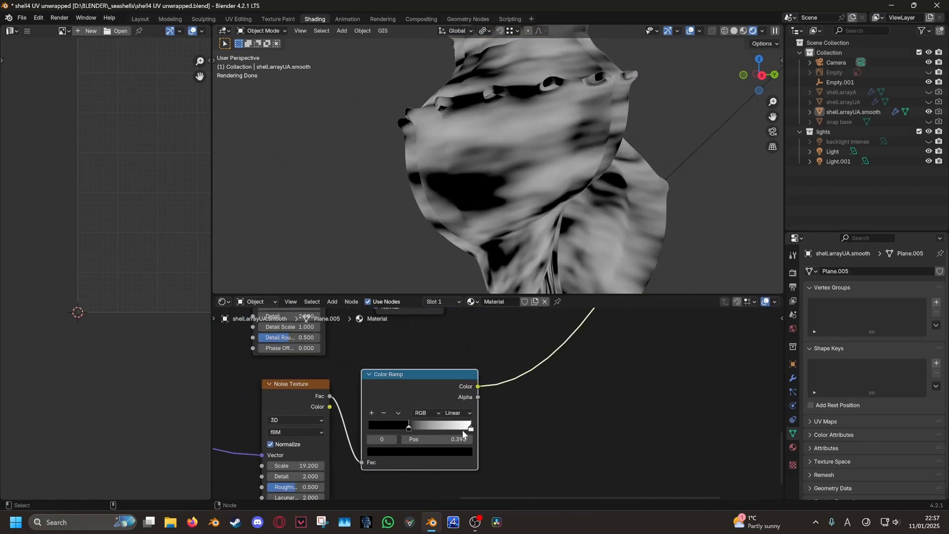
left_click_drag(469, 427, 435, 428)
Tune the noise to Scale 30.2 and Roughness 0.558, with the ramp's white stop at 0.605
middle_click_drag(351, 436, 457, 392)
scroll(457, 392, "up", 3)
left_click_drag(374, 428, 383, 456)
left_click_drag(569, 381, 547, 382)
middle_click_drag(620, 230, 473, 220)
left_click_drag(389, 429, 414, 428)
middle_click_drag(477, 232, 573, 306)
left_click_drag(552, 381, 568, 379)
middle_click_drag(585, 240, 380, 277)
scroll(384, 326, "down", 5)
Duplicate the Bump node, feed the Color Ramp into its Height, and connect its Normal to the shader
left_click(475, 399)
scroll(479, 402, "down", 2)
middle_click_drag(487, 386, 493, 432)
left_click_drag(464, 478, 462, 473)
middle_click_drag(495, 451, 485, 492)
left_click_drag(485, 492, 476, 346)
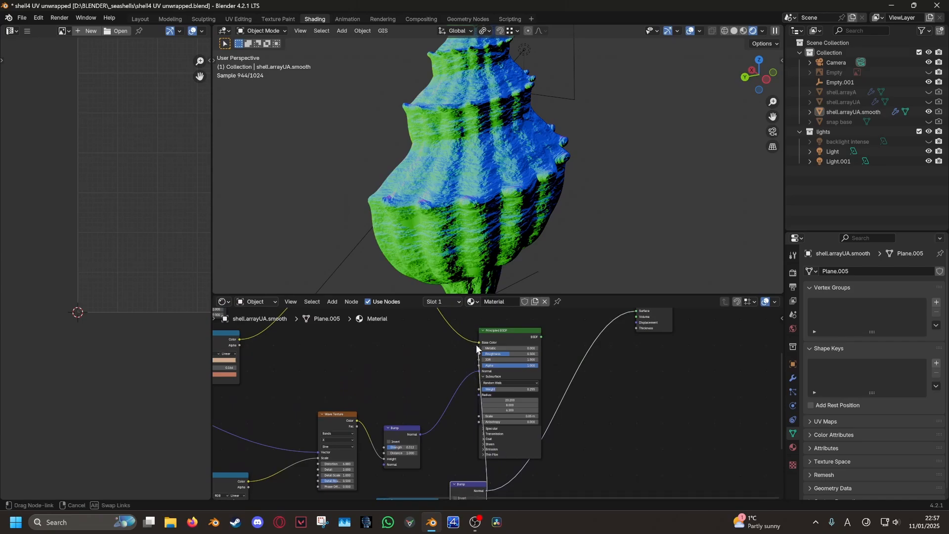
left_click(515, 338, "ctrl+shift")
middle_click_drag(488, 269, 531, 161)
Move the noise Color Ramp's white stop to about 0.575
scroll(532, 161, "up", 5)
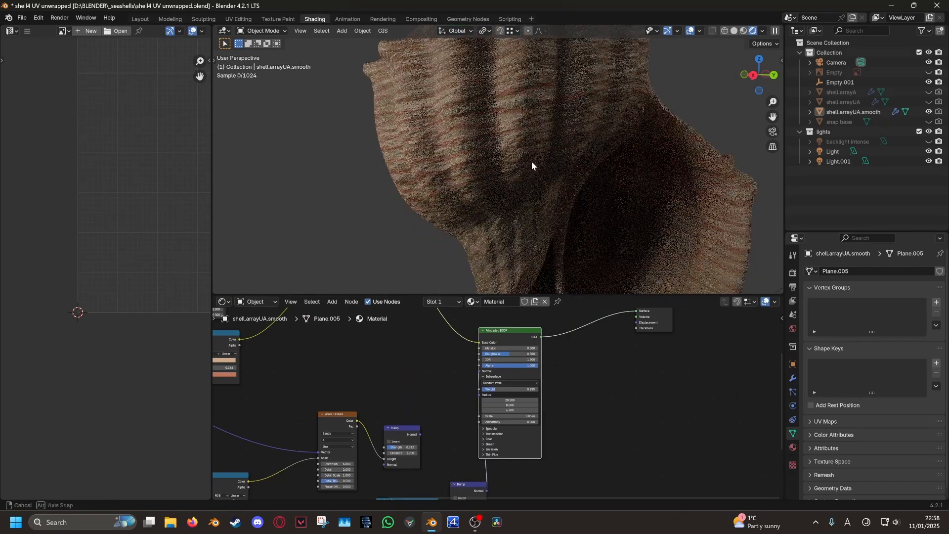
middle_click_drag(497, 214, 506, 219)
scroll(503, 232, "up", 1)
middle_click_drag(427, 485, 511, 371)
scroll(509, 392, "up", 6)
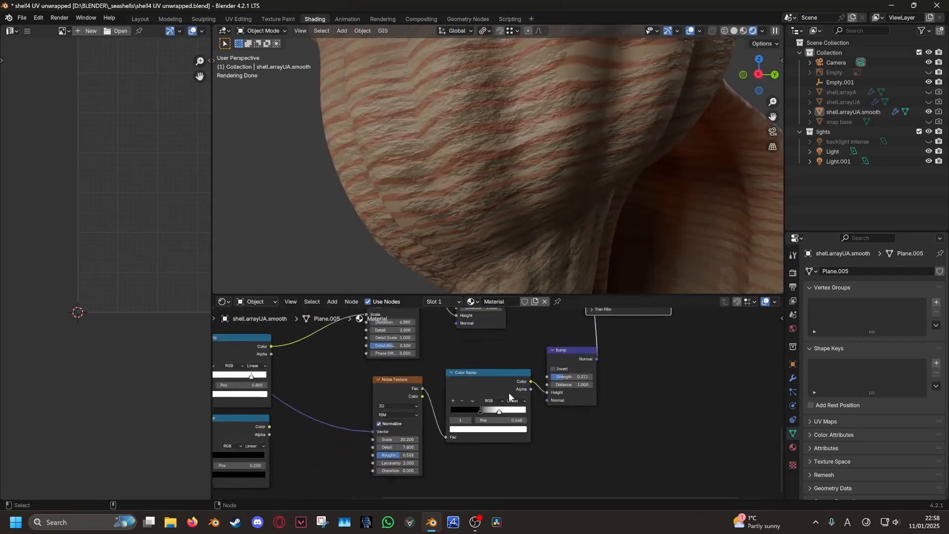
left_click(470, 419)
mouse_move(500, 420)
left_mouse_down()
mouse_move(422, 420)
mouse_move(512, 420)
mouse_move(489, 420)
left_mouse_up()
scroll(577, 409, "down", 2)
scroll(578, 409, "down", 2)
middle_click_drag(577, 409, 488, 441)
Invert the noise bump and set the ramp's white stop near 0.618
left_click(503, 382)
middle_click_drag(383, 457, 439, 438)
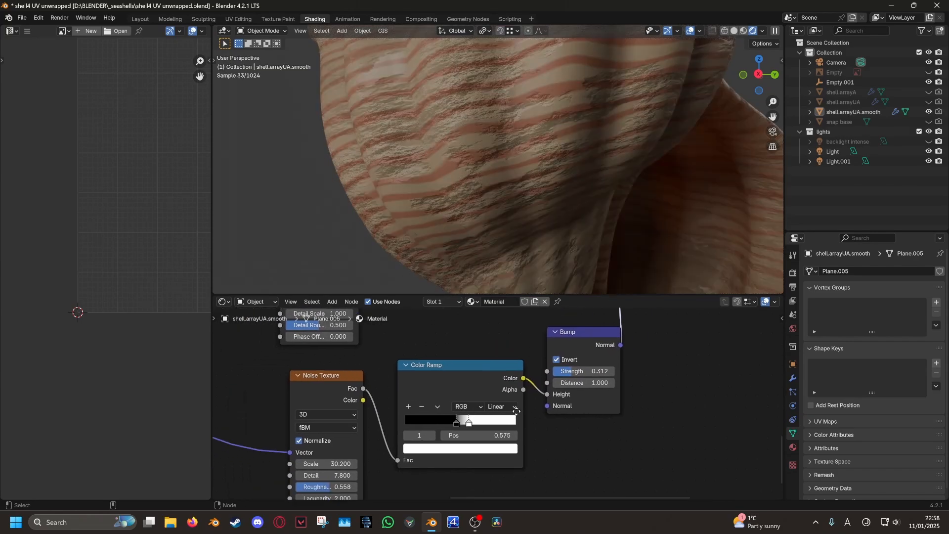
scroll(439, 438, "up", 3)
mouse_move(471, 421)
left_mouse_down()
mouse_move(513, 421)
mouse_move(456, 420)
left_mouse_up()
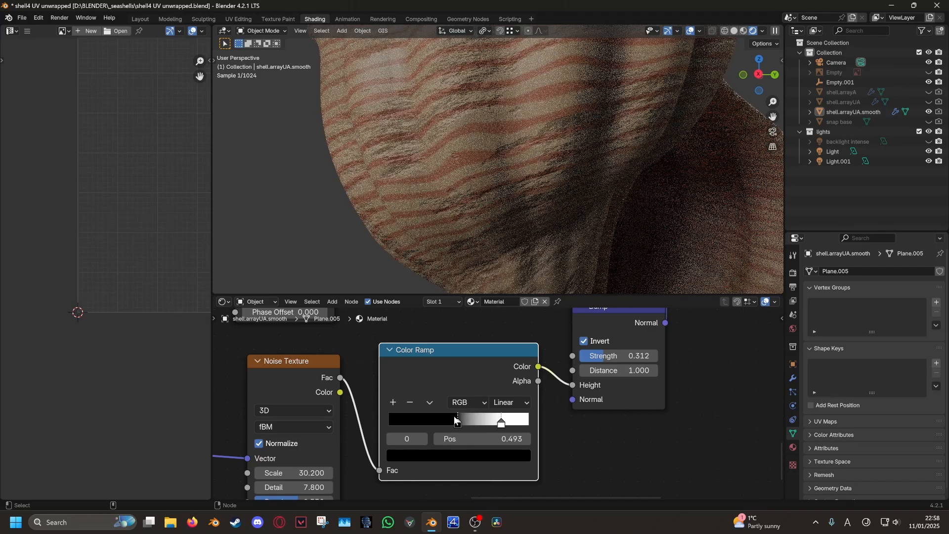
middle_click_drag(531, 276, 446, 293)
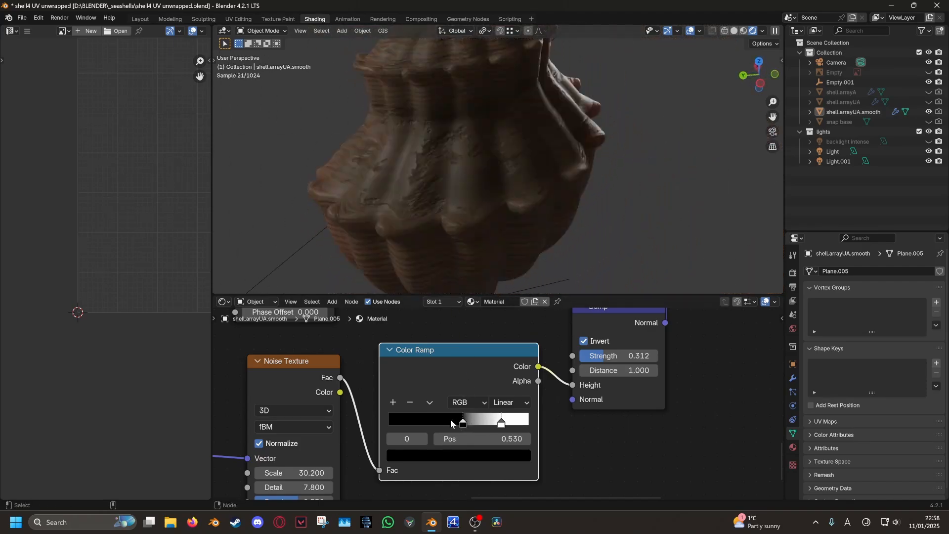
Lower the noise Detail to 5.620 and move the ramp's black stop to 0.539
middle_click_drag(450, 415, 526, 392)
middle_click_drag(373, 465, 404, 429, "shift")
left_click_drag(404, 428, 440, 429, "shift")
middle_click_drag(401, 226, 504, 240)
scroll(494, 234, "down", 3)
scroll(496, 235, "up", 2)
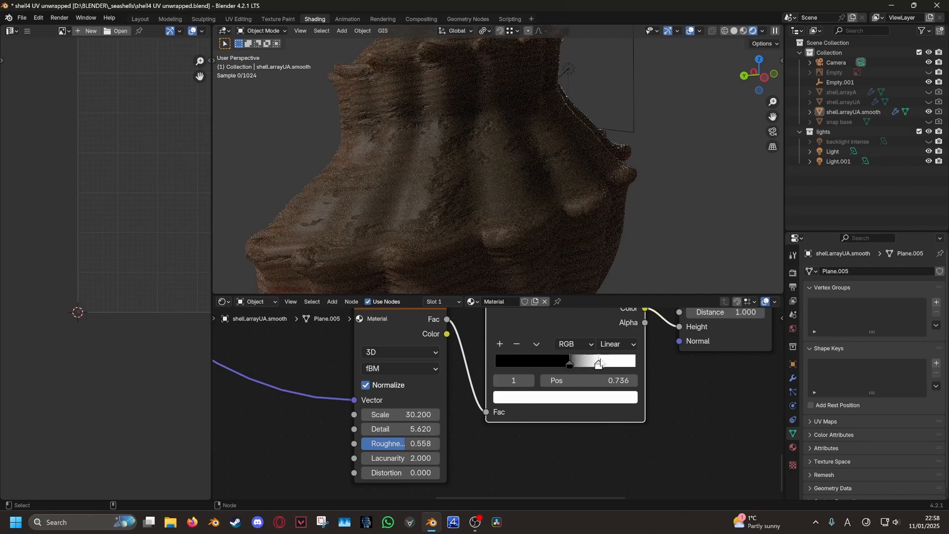
left_click_drag(562, 357, 556, 357)
Switch the viewport to material preview and view the shell from higher up
middle_click_drag(548, 242, 565, 213)
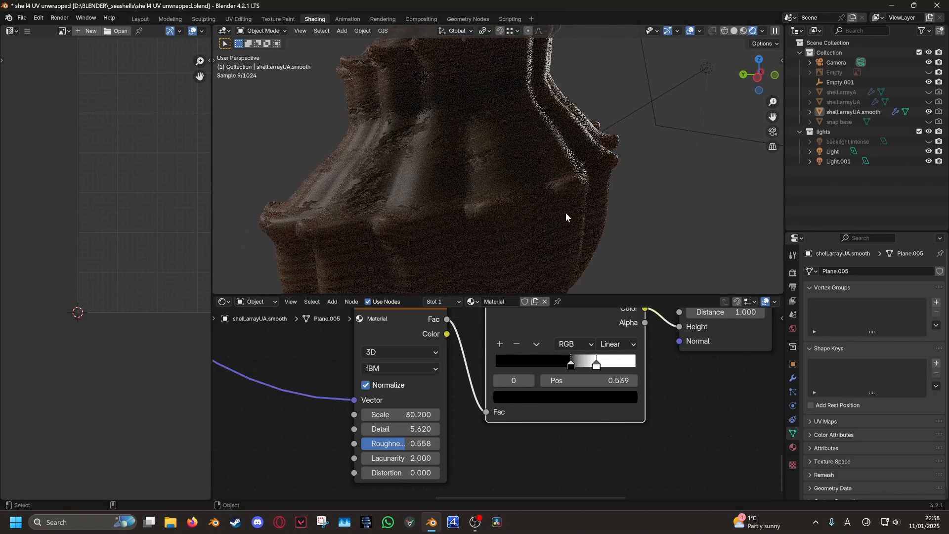
key("z")
middle_click_drag(485, 208, 523, 223)
scroll(523, 223, "down", 3)
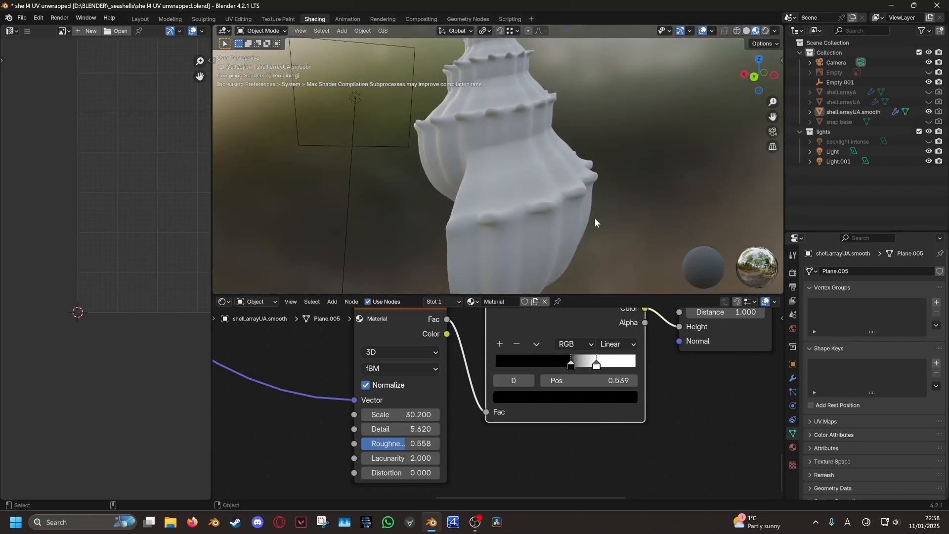
middle_click_drag(595, 218, 593, 165)
scroll(506, 201, "up", 3)
scroll(489, 183, "up", 3)
Try different noise bump Strength values, ending at exactly 1.000
middle_click_drag(697, 316, 519, 419)
left_click_drag(525, 402, 558, 402)
mouse_move(569, 213)
middle_mouse_down()
mouse_move(520, 248)
mouse_move(515, 160)
mouse_move(565, 209)
middle_mouse_up()
scroll(514, 163, "down", 3)
scroll(565, 210, "up", 2)
mouse_move(558, 402)
left_mouse_down()
mouse_move(529, 402)
mouse_move(563, 401)
left_mouse_up()
double_click(553, 402)
type("1")
key("Return")
Turn the bump inversion off and back on, and set the noise bump Strength to 0.450
scroll(558, 218, "down", 3)
middle_click_drag(524, 198, 519, 247)
left_click(511, 386)
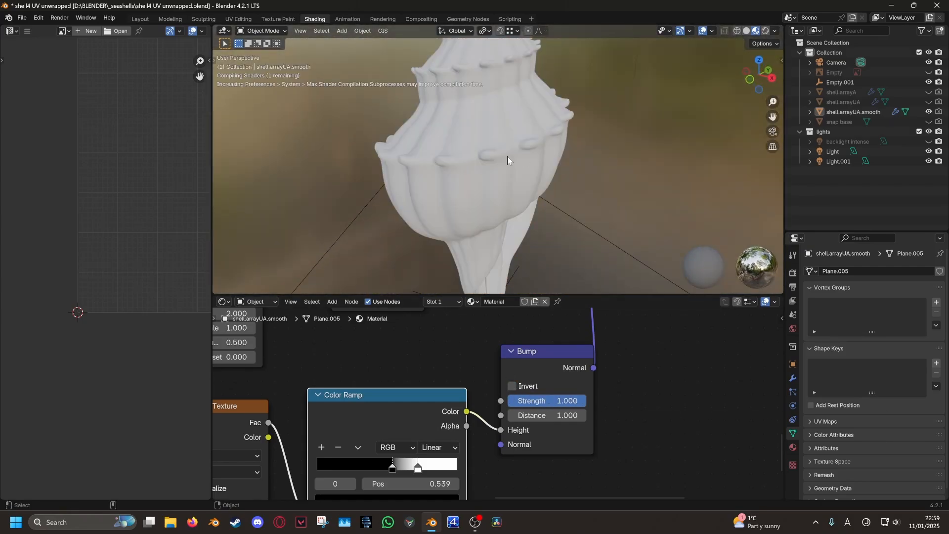
scroll(534, 190, "up", 1)
middle_click_drag(507, 156, 382, 213)
scroll(410, 203, "up", 2)
left_click(512, 386)
scroll(522, 208, "down", 3)
middle_click_drag(522, 209, 548, 188)
scroll(549, 188, "up", 3)
left_click_drag(563, 402, 542, 401)
middle_click_drag(519, 213, 682, 210)
Move the wave Bump node further to the right
scroll(518, 212, "down", 3)
scroll(717, 229, "up", 3)
scroll(684, 151, "down", 4)
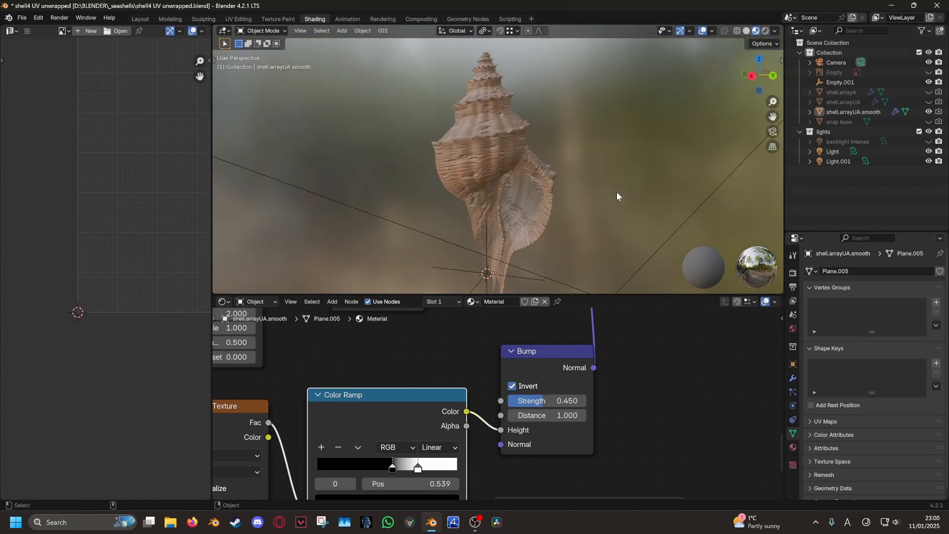
scroll(539, 429, "down", 4)
left_click_drag(364, 377, 399, 380)
middle_click_drag(312, 335, 383, 335)
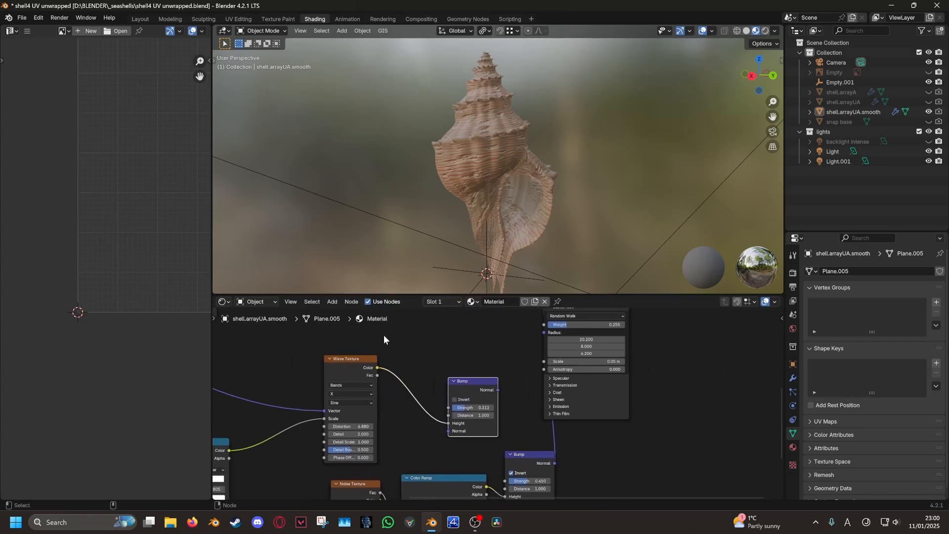
Add a Mix color node, wire the wave bump Normal into B, and preview the result
left_click(329, 302)
mouse_move(334, 347)
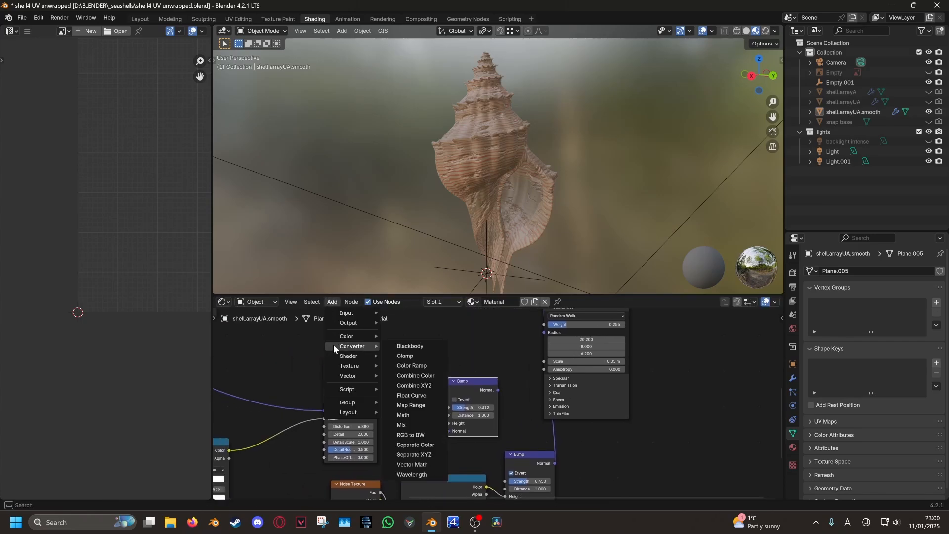
left_click(402, 385)
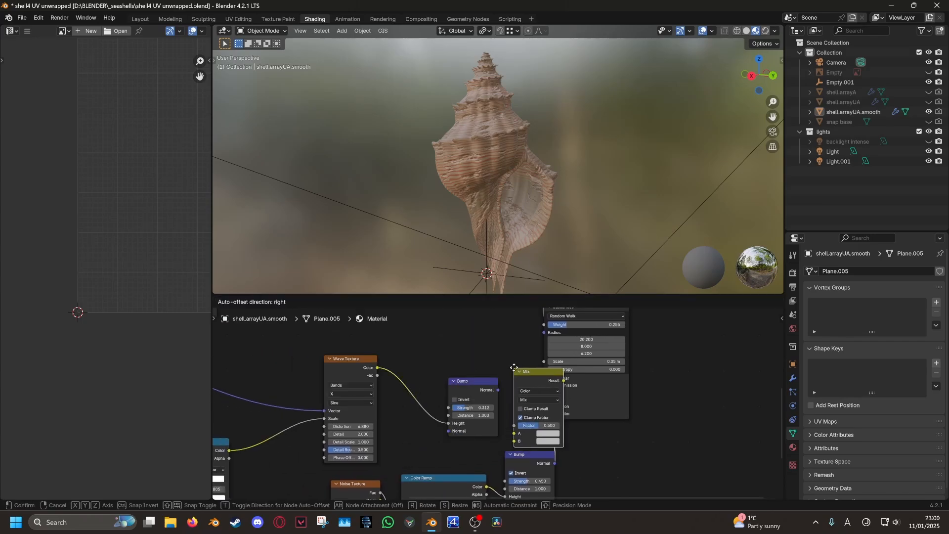
middle_click_drag(528, 348, 487, 351)
left_click_drag(458, 352, 519, 405)
left_click(551, 332, "ctrl+shift")
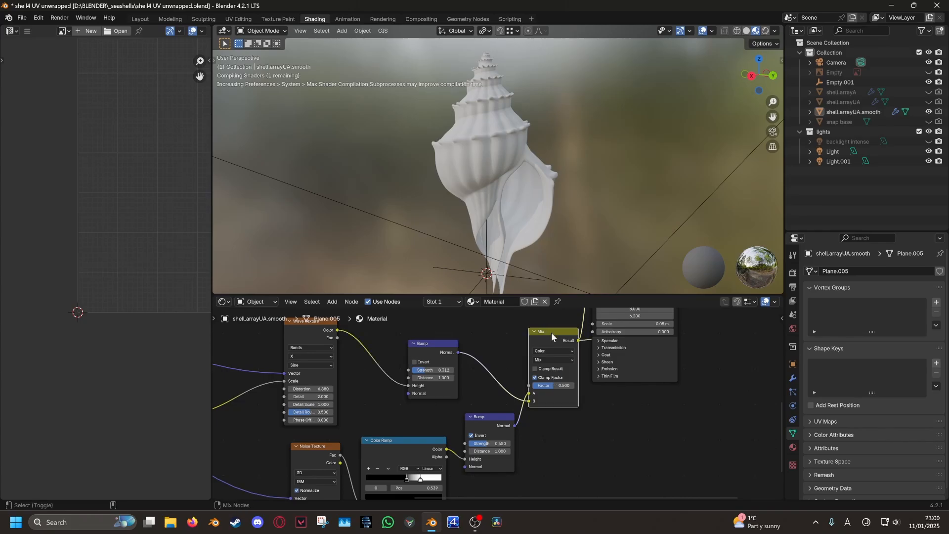
Frame the Bump and Mix nodes and lower the Mix factor to 0.204
middle_click_drag(578, 366, 500, 449)
middle_click_drag(524, 374, 625, 303)
scroll(564, 379, "down", 1)
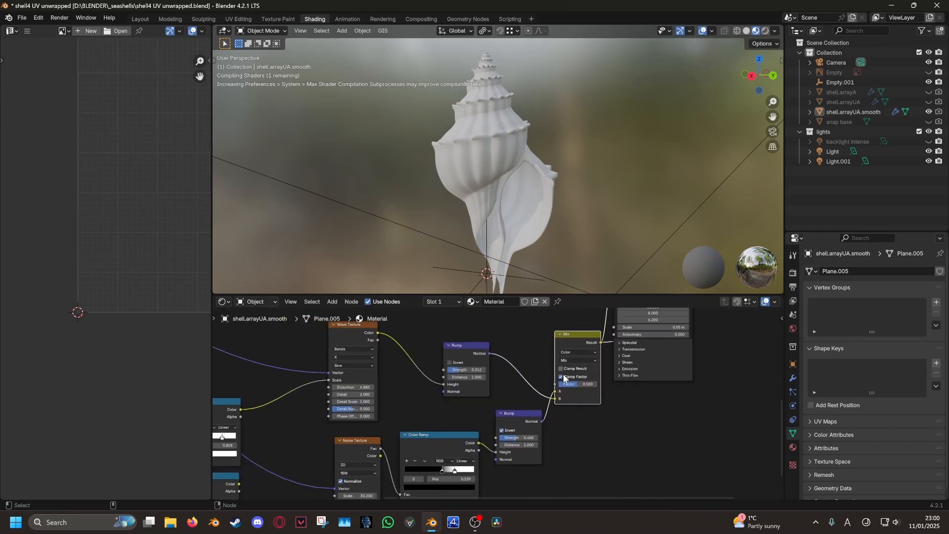
scroll(499, 396, "up", 6)
middle_click_drag(499, 396, 450, 393)
scroll(526, 170, "up", 7)
middle_click_drag(542, 190, 596, 216)
scroll(595, 409, "up", 3)
middle_click_drag(595, 409, 515, 456)
mouse_move(509, 411)
left_mouse_down()
mouse_move(525, 411)
mouse_move(486, 411)
mouse_move(513, 411)
left_mouse_up()
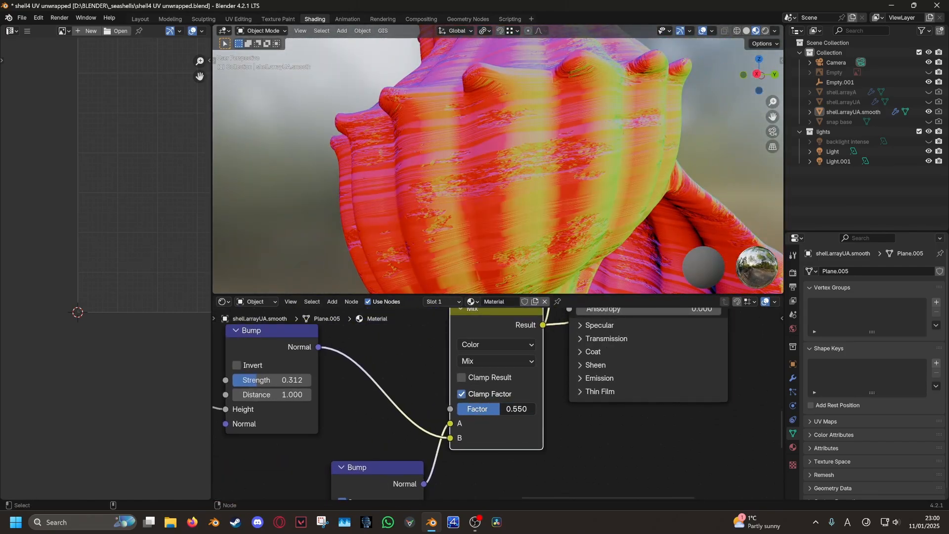
Raise the wave Bump Strength to 0.417
middle_click_drag(375, 406, 502, 416)
left_click_drag(385, 393, 394, 394)
scroll(518, 435, "down", 4)
middle_click_drag(546, 447, 540, 436)
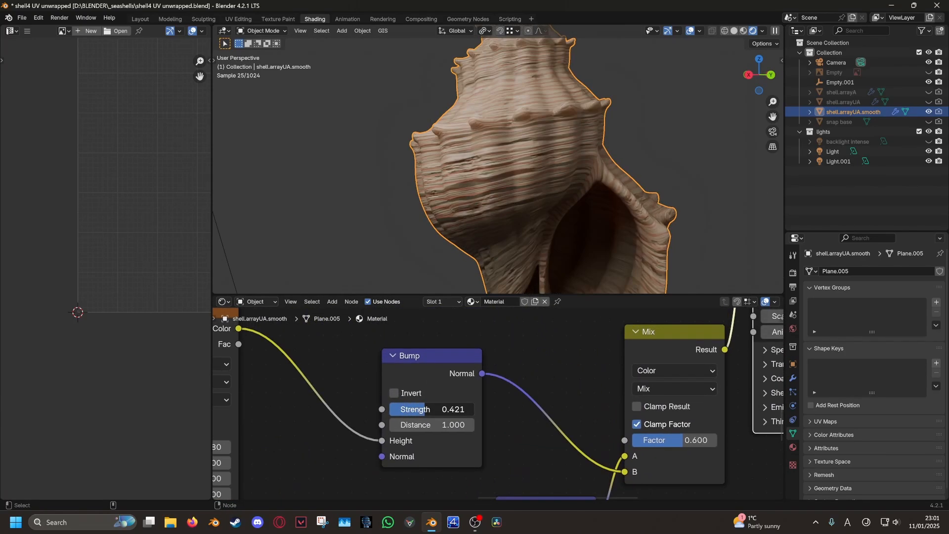
Set the inverted noise Bump strength to 1.000 and inspect the shell from several angles
left_click_drag(425, 409, 418, 409)
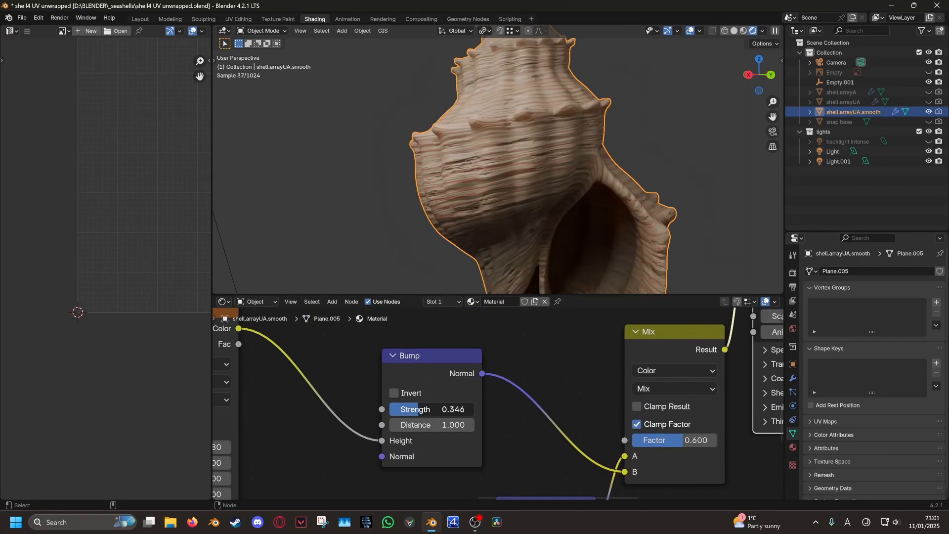
scroll(523, 267, "down", 2)
middle_click_drag(556, 253, 584, 213)
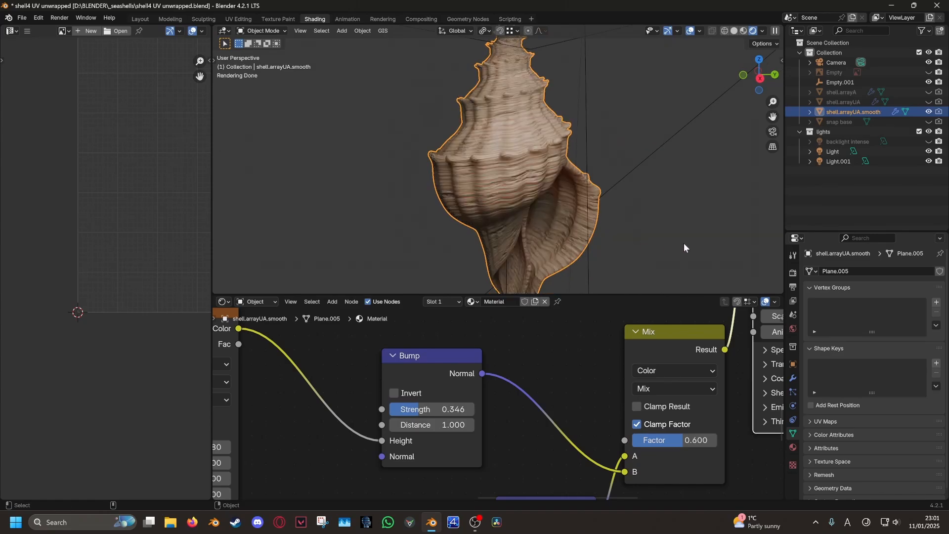
middle_click_drag(683, 242, 629, 217)
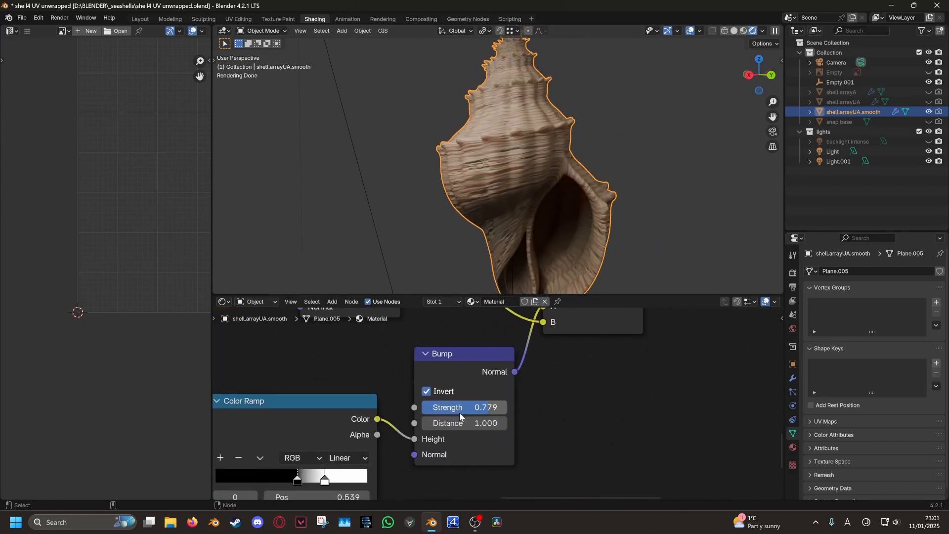
middle_click_drag(524, 232, 500, 238)
scroll(554, 221, "down", 1)
left_click(553, 220)
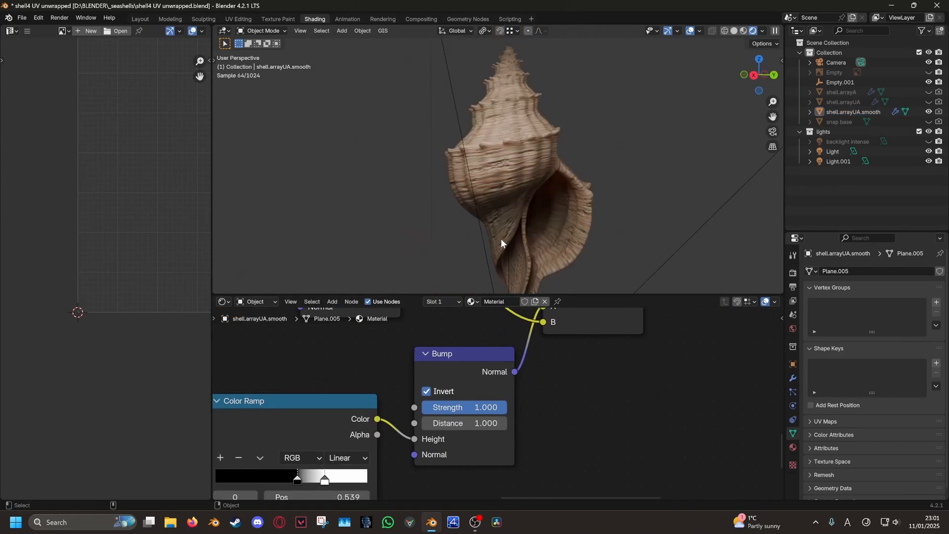
left_click(500, 238)
middle_click_drag(489, 326, 777, 449)
Lower the Noise Texture scale, first trying 13.820
left_click_drag(405, 463, 317, 463)
left_click(621, 220)
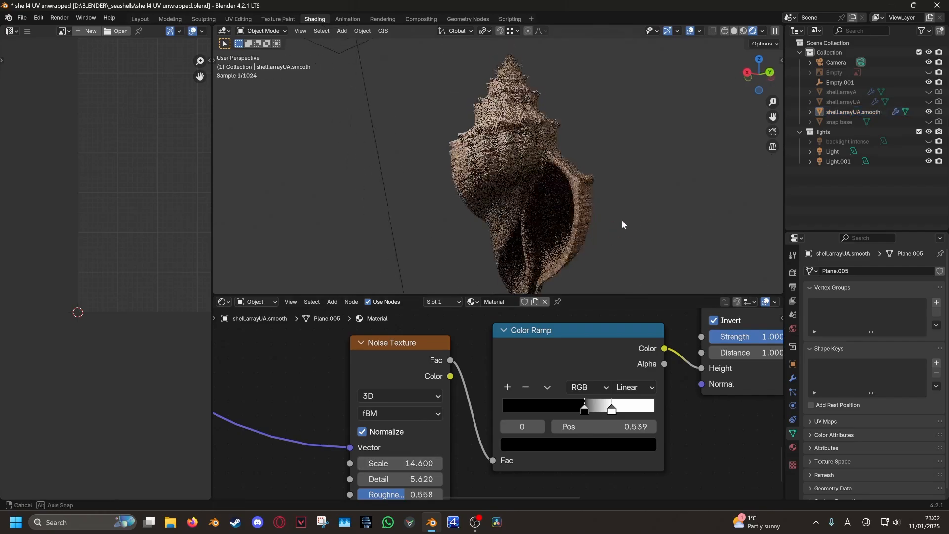
middle_click_drag(621, 219, 597, 209)
left_click_drag(405, 463, 420, 463, "shift")
middle_click_drag(420, 463, 396, 463)
mouse_move(573, 217)
middle_mouse_down()
mouse_move(551, 221)
mouse_move(568, 217)
middle_mouse_up()
scroll(437, 399, "down", 11)
Fine-tune the Noise Texture scale to 13.020 and zoom out to see the lights
middle_click_drag(437, 399, 544, 386)
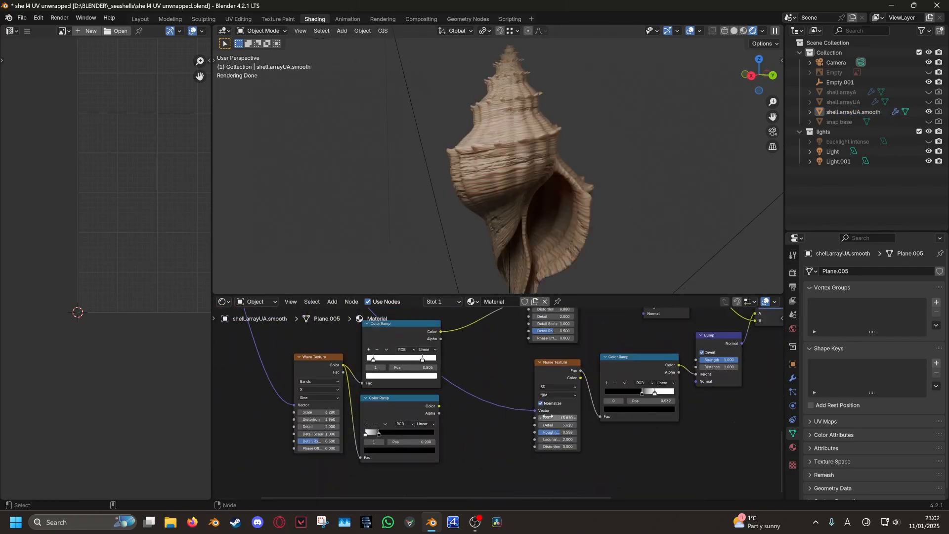
scroll(499, 406, "up", 3)
left_click_drag(544, 412, 509, 420)
middle_click_drag(583, 222, 608, 218)
scroll(756, 435, "up", 5)
mouse_move(486, 415)
left_mouse_down()
mouse_move(496, 415)
mouse_move(486, 415)
left_mouse_up()
scroll(524, 237, "up", 2)
middle_click_drag(522, 241, 571, 245)
mouse_move(486, 415)
left_mouse_down()
mouse_move(501, 415)
mouse_move(482, 415)
left_mouse_up()
scroll(587, 217, "down", 2)
scroll(583, 230, "down", 2)
middle_click_drag(586, 214, 655, 227)
Move and rotate the Light into a new spot, then hide the viewport overlays
left_click(422, 58)
key("g")
left_click(535, 250)
key("r")
left_click(615, 206)
left_click(615, 206)
left_click(603, 219)
key("alt+shift+z")
scroll(614, 207, "up", 1)
Show the intense backlight and save the .blend file
left_click(928, 141)
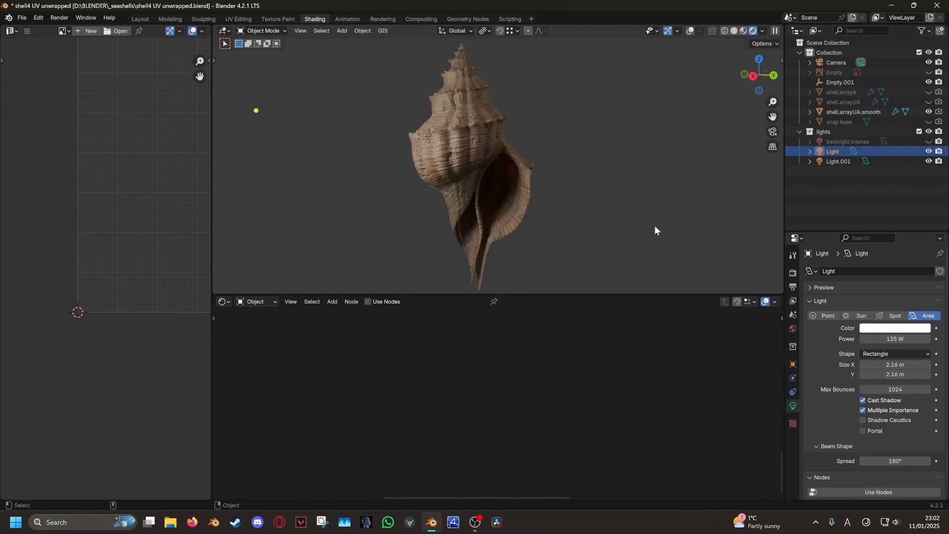
middle_click_drag(474, 156, 545, 310)
left_click(21, 18)
left_click(48, 82)
In Layout, select the shell and view it rendered from the right side without overlays
left_click(141, 19)
key("z")
left_click(487, 247)
key("alt+shift+z")
key("KP_3")
scroll(578, 310, "down", 2)
Trackball-rotate the shell so it lies horizontally on its side, then check it from around
key("r")
key("r")
left_click(579, 292)
key("g")
left_click(580, 271)
key("r")
scroll(549, 306, "up", 4)
key("r")
key("r")
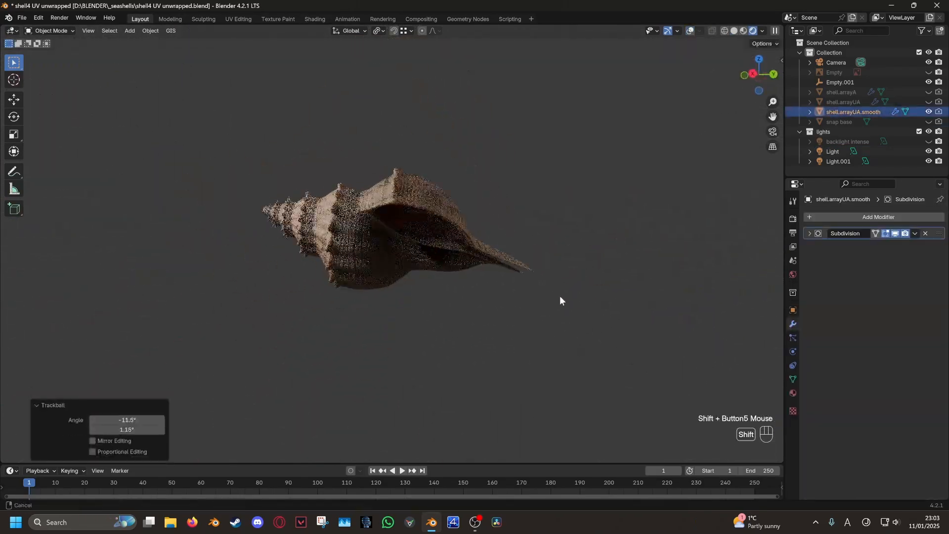
middle_click_drag(610, 365, 644, 356)
scroll(569, 366, "up", 4)
scroll(642, 353, "up", 1)
scroll(445, 328, "up", 2)
middle_click_drag(445, 328, 509, 345, "shift")
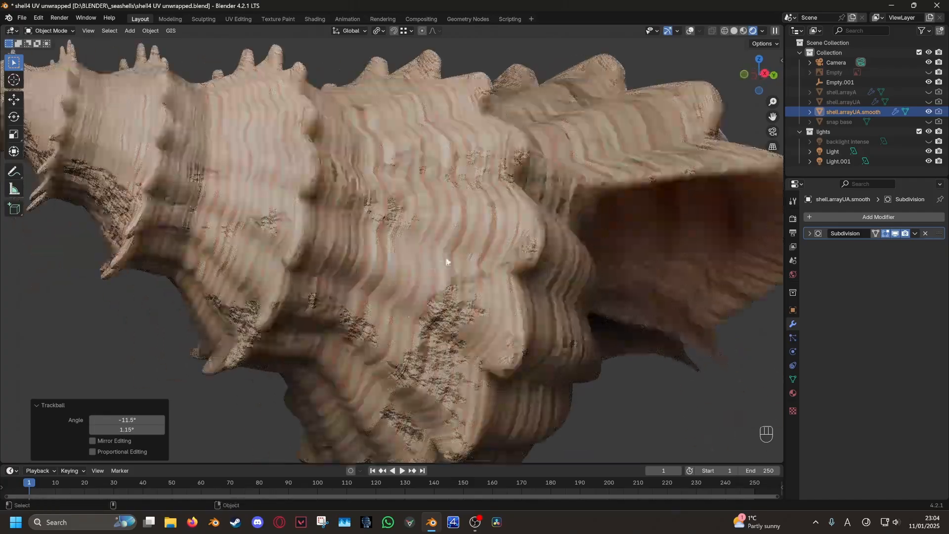
middle_click_drag(444, 259, 453, 273)
scroll(452, 273, "down", 2)
Broaden the noise Color Ramp: white stop moved right to 1.000, black stop slid left to 0.380
left_click(315, 19)
scroll(435, 199, "up", 6)
middle_click_drag(471, 189, 504, 207)
scroll(638, 372, "up", 6)
middle_click_drag(637, 371, 468, 408)
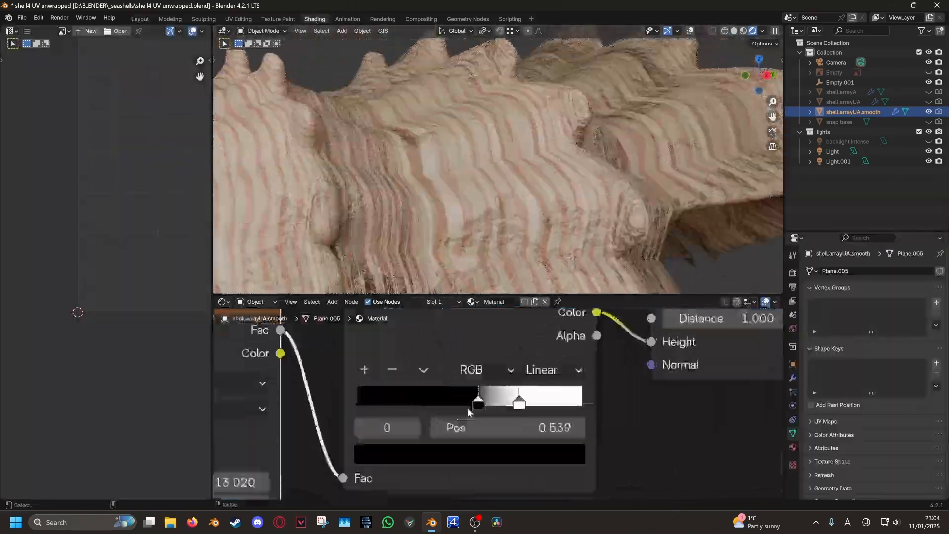
left_click_drag(519, 404, 644, 400)
left_click_drag(478, 401, 446, 401)
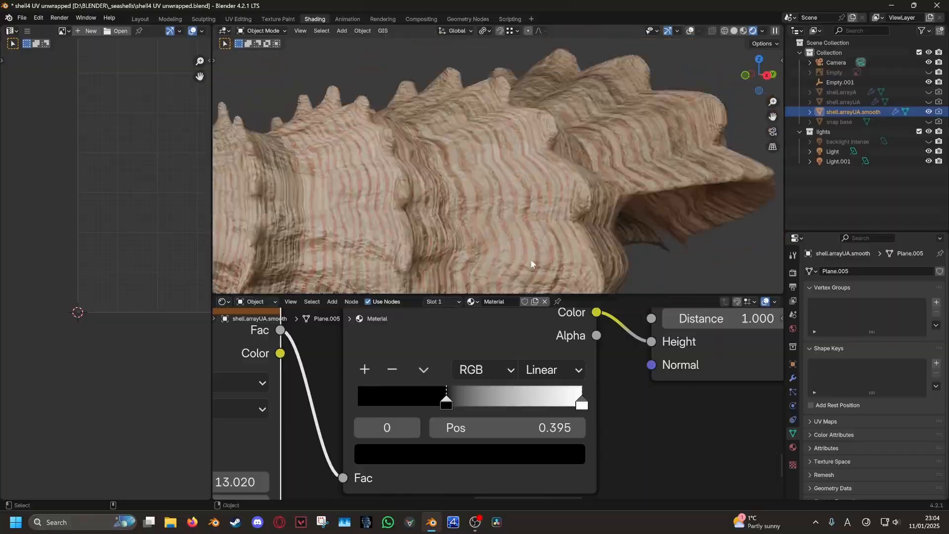
left_click(582, 402)
left_click(544, 452)
middle_click_drag(554, 439, 566, 462)
left_click_drag(452, 419, 424, 418)
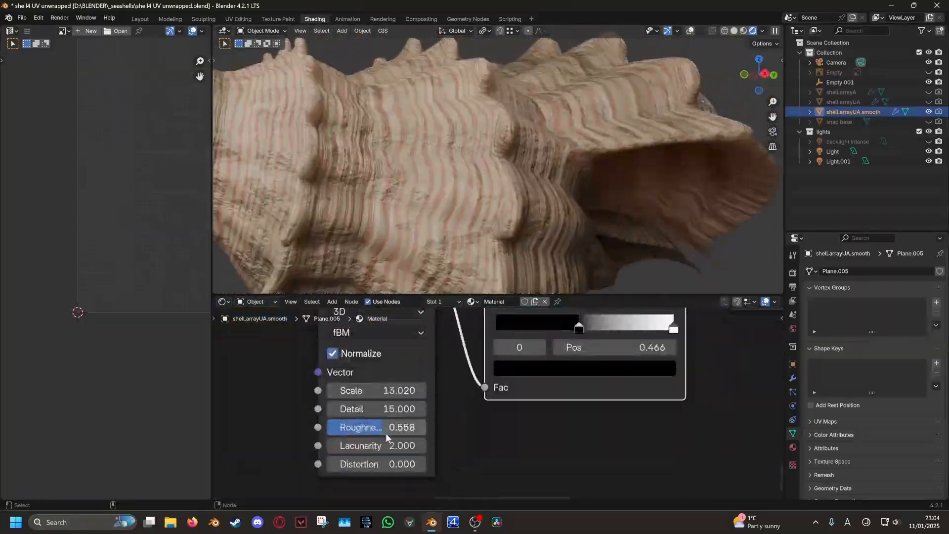